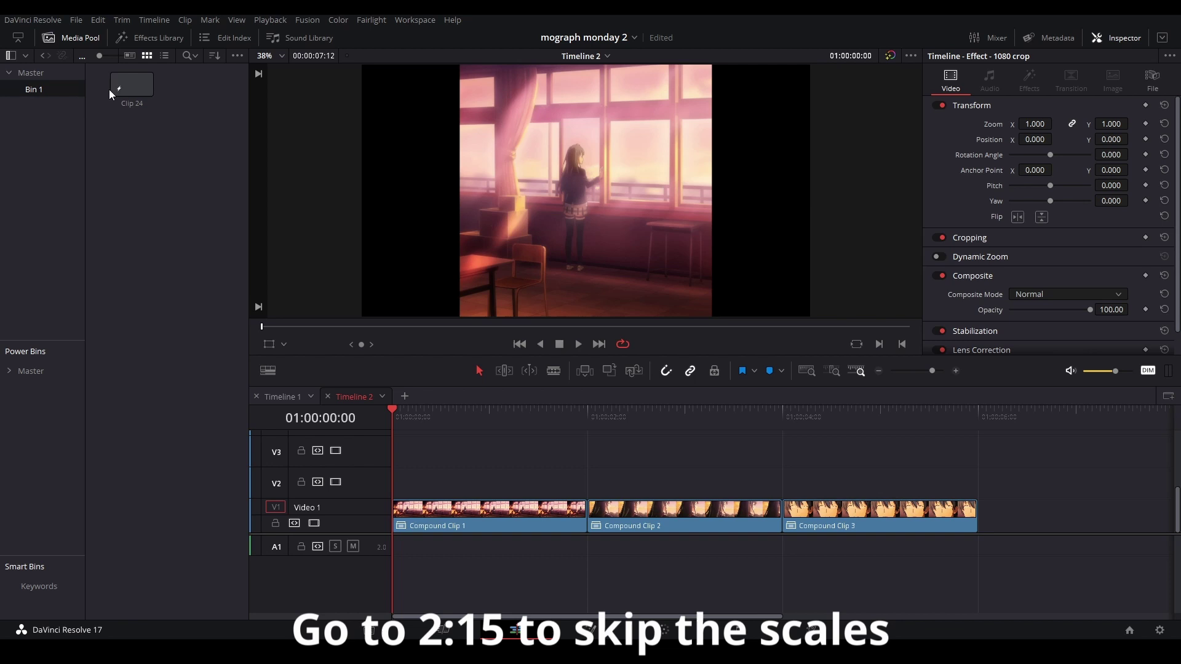
Step: Place the Clip 24 adjustment clip on V2 above each of the three compound clips and open the first one in Fusion
{"action": "left_click_drag", "start_coordinate": [132, 84], "coordinate": [586, 481]}
{"action": "left_click_drag", "start_coordinate": [483, 481], "coordinate": [824, 490]}
{"action": "left_click", "coordinate": [512, 504]}
{"action": "key", "text": "shift+5"}
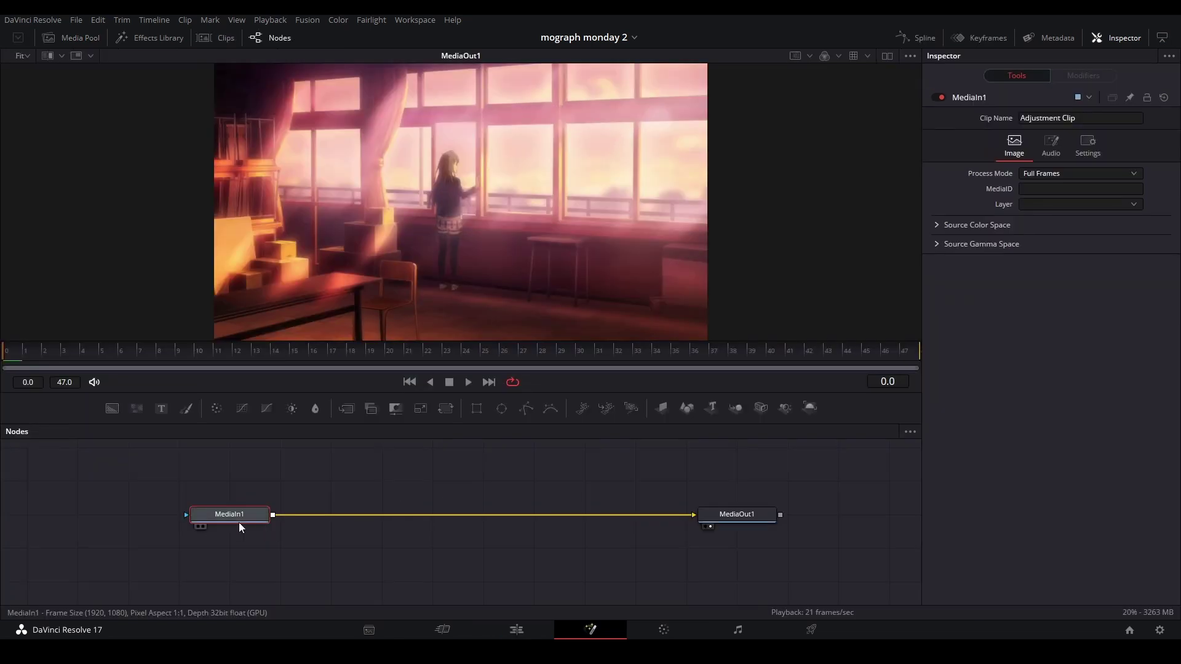
Step: Add the sliders-based Transform effect between MediaIn1 and MediaOut1 of the first adjustment clip
{"action": "key", "text": "shift+space"}
{"action": "type", "text": "trans"}
{"action": "key", "text": "Down"}
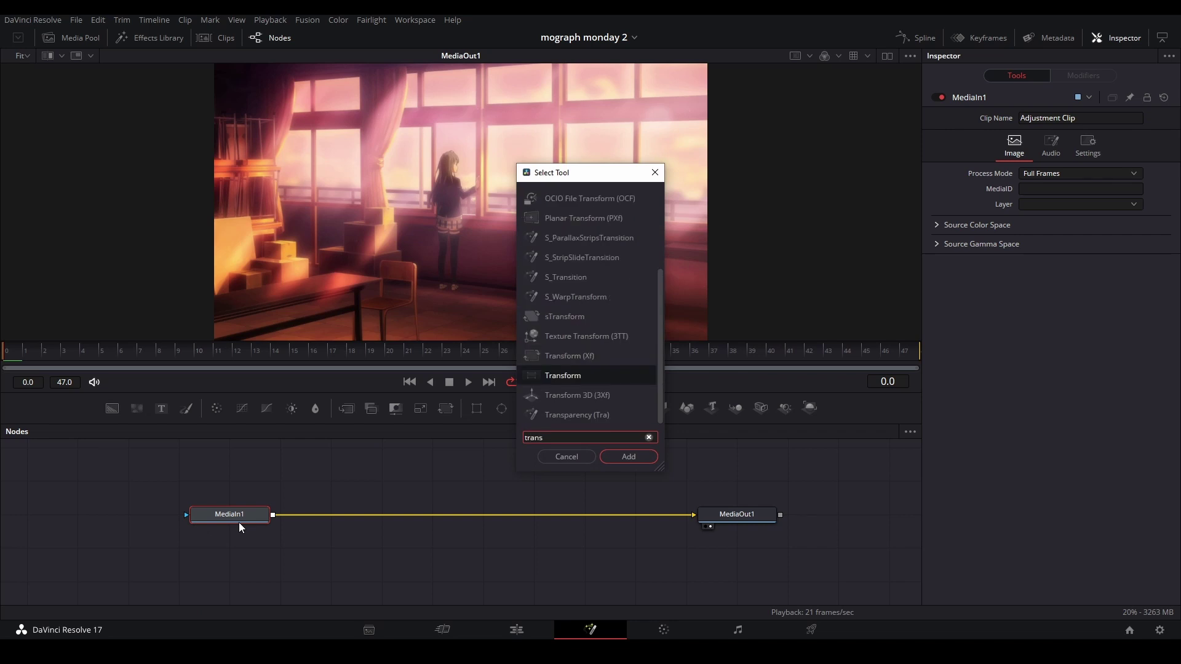
{"action": "key", "text": "Return"}
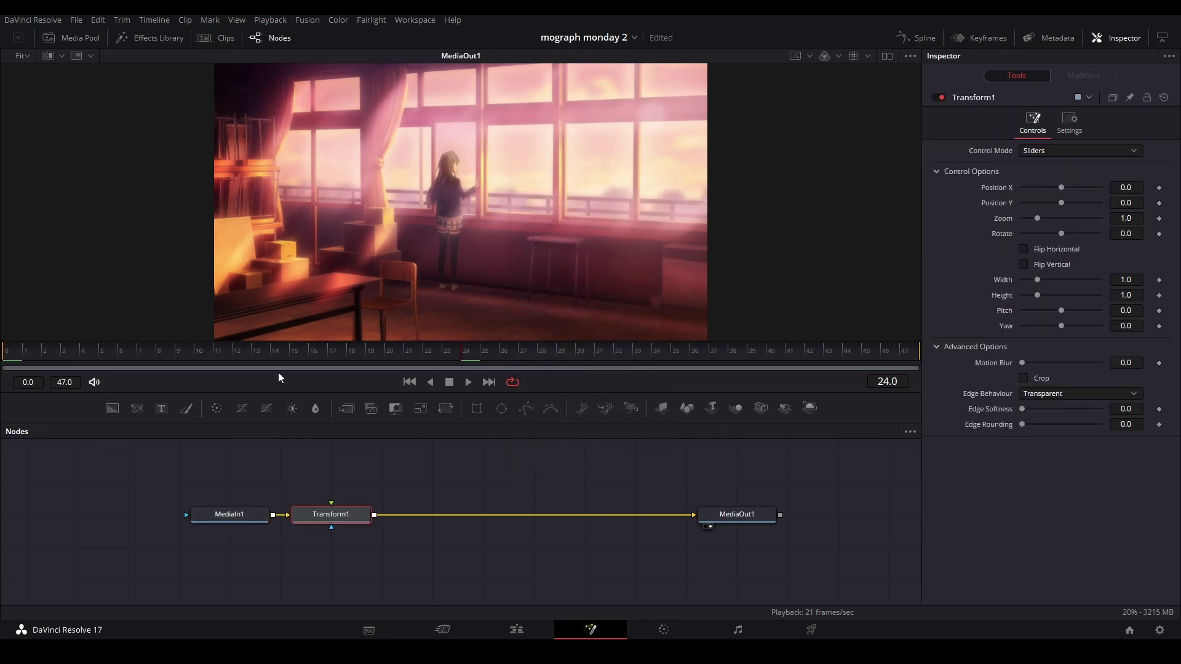
Step: Keyframe the Transform's Zoom at 1.0 on frame 24 and 2.5 on the last frame, 47
{"action": "left_click", "coordinate": [1159, 219]}
{"action": "key", "text": "End"}
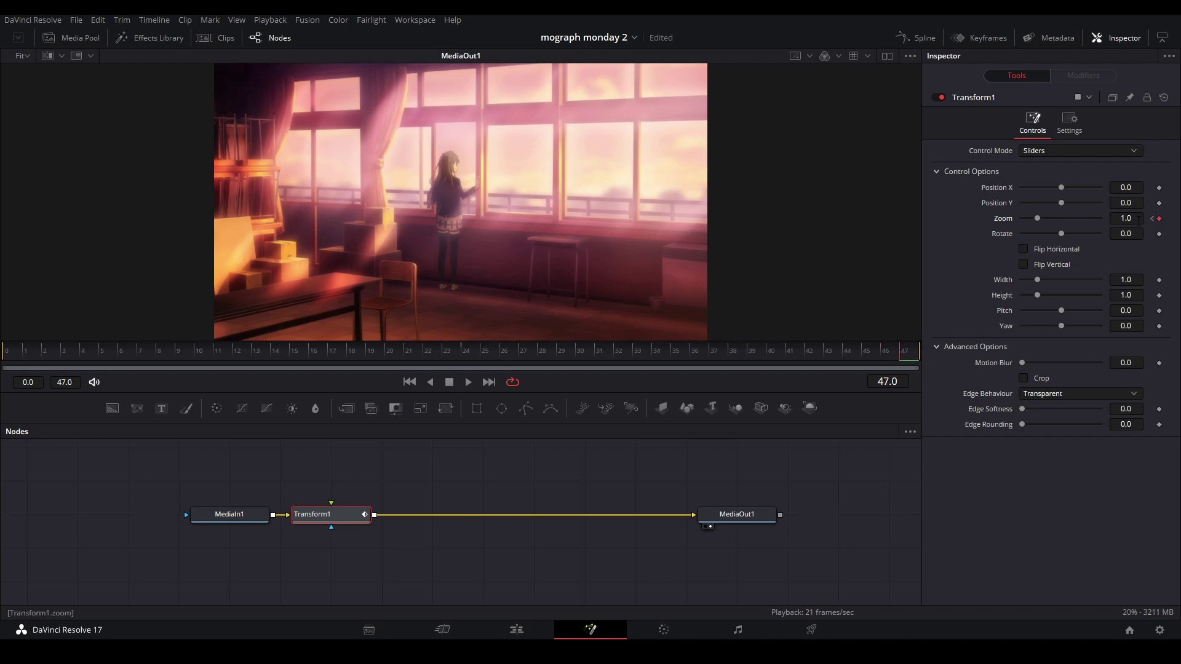
{"action": "left_click", "coordinate": [1125, 218]}
{"action": "type", "text": "2.5"}
{"action": "key", "text": "Return"}
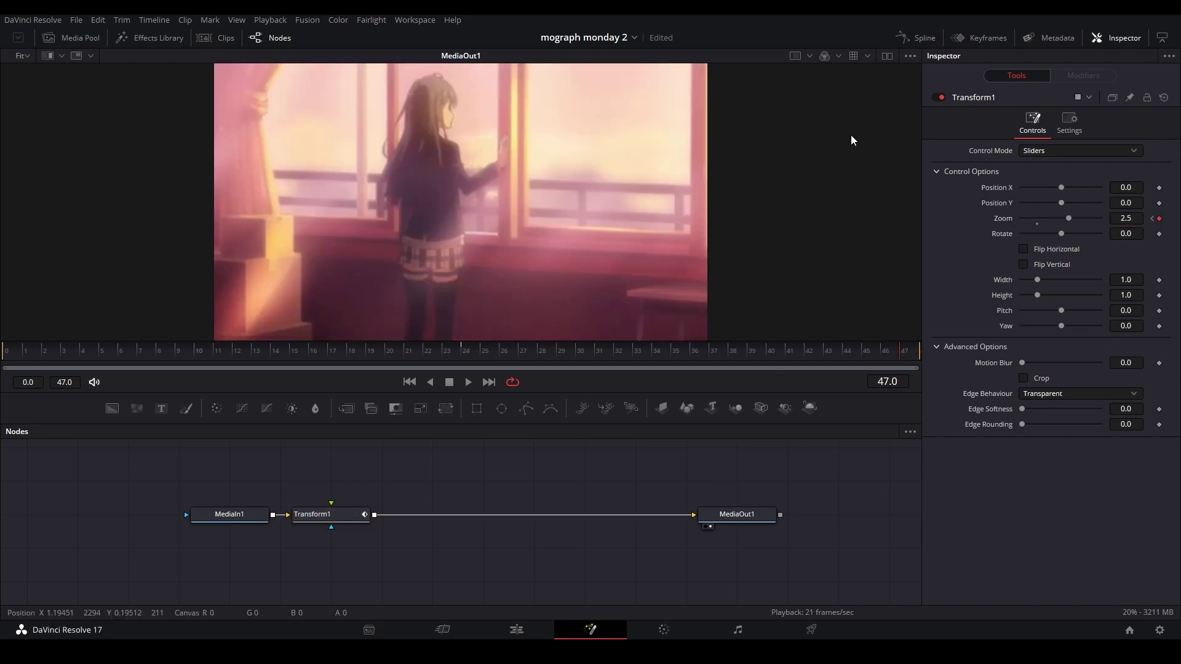
Step: Smooth the Zoom spline and stretch its handles so the zoom starts flat and rises steeply into frame 47, then play it back
{"action": "left_click", "coordinate": [910, 38]}
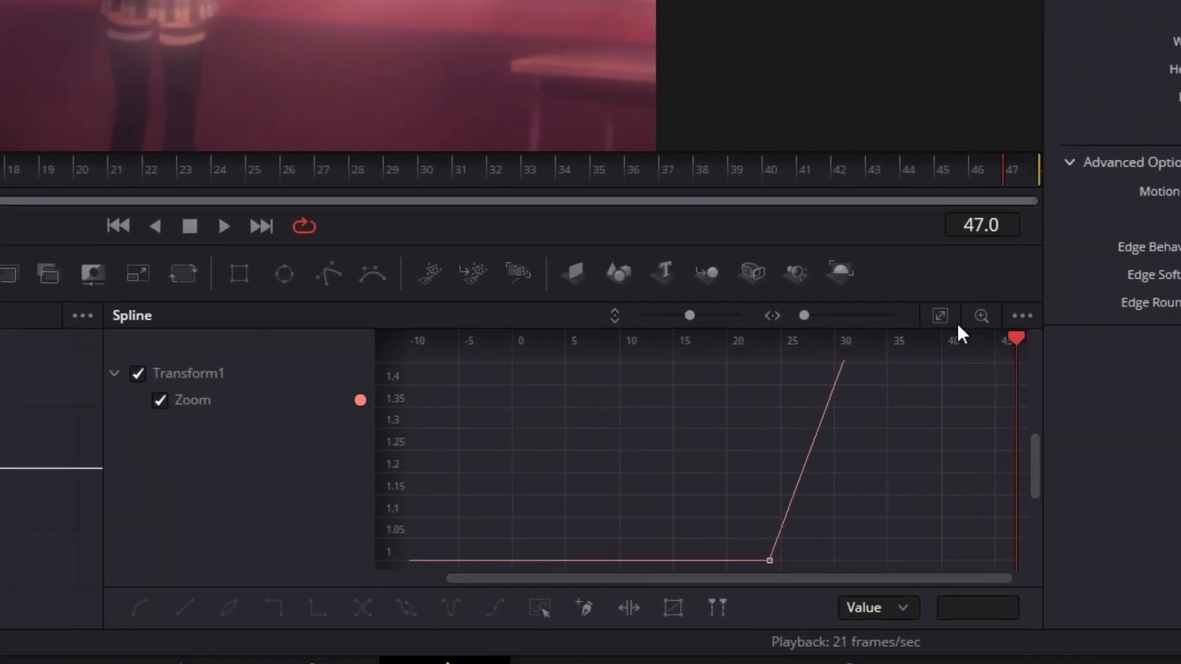
{"action": "left_click", "coordinate": [865, 432]}
{"action": "left_click_drag", "start_coordinate": [1028, 361], "coordinate": [322, 611]}
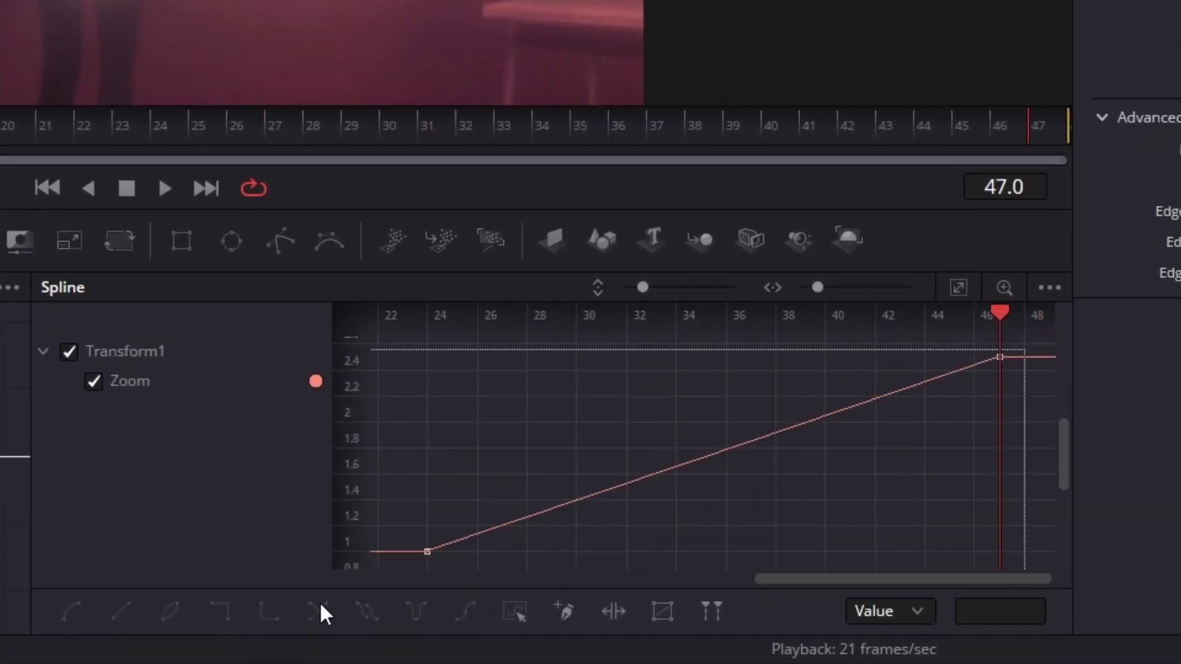
{"action": "key", "text": "s"}
{"action": "left_click_drag", "start_coordinate": [804, 373], "coordinate": [979, 561]}
{"action": "left_click_drag", "start_coordinate": [617, 553], "coordinate": [852, 552]}
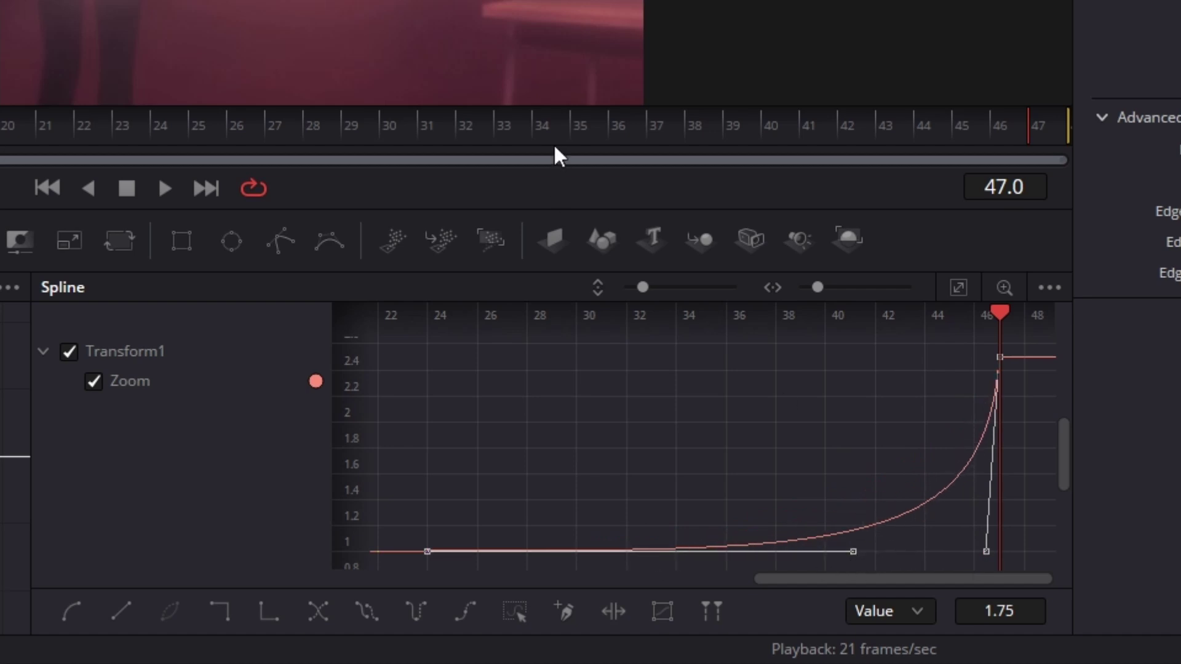
{"action": "key", "text": "space"}
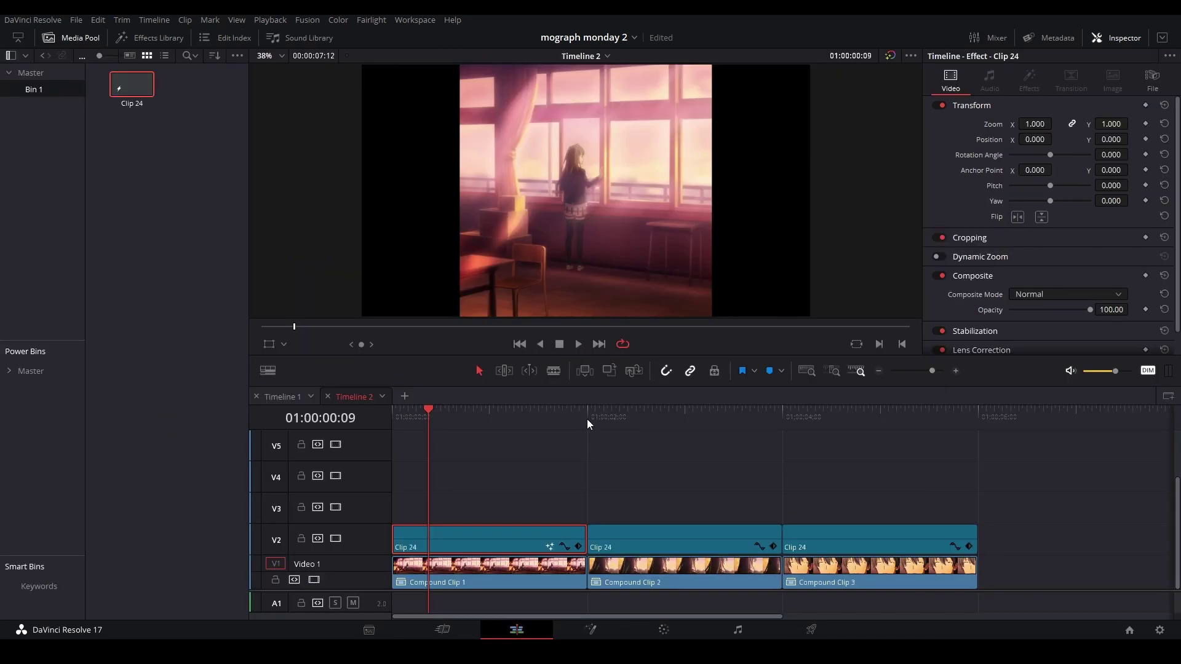
Step: Open the second adjustment clip in Fusion and add a Transform effect after its MediaIn1
{"action": "left_click", "coordinate": [586, 419]}
{"action": "right_click", "coordinate": [645, 536]}
{"action": "left_click", "coordinate": [714, 459]}
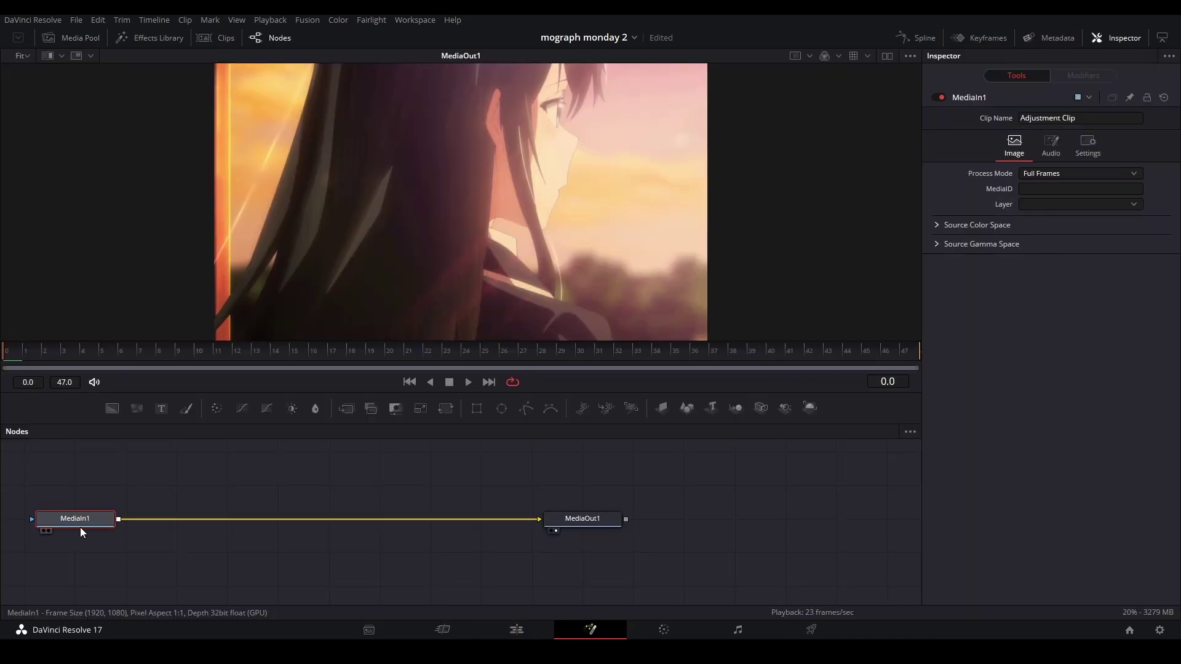
{"action": "key", "text": "shift+space"}
{"action": "type", "text": "transf"}
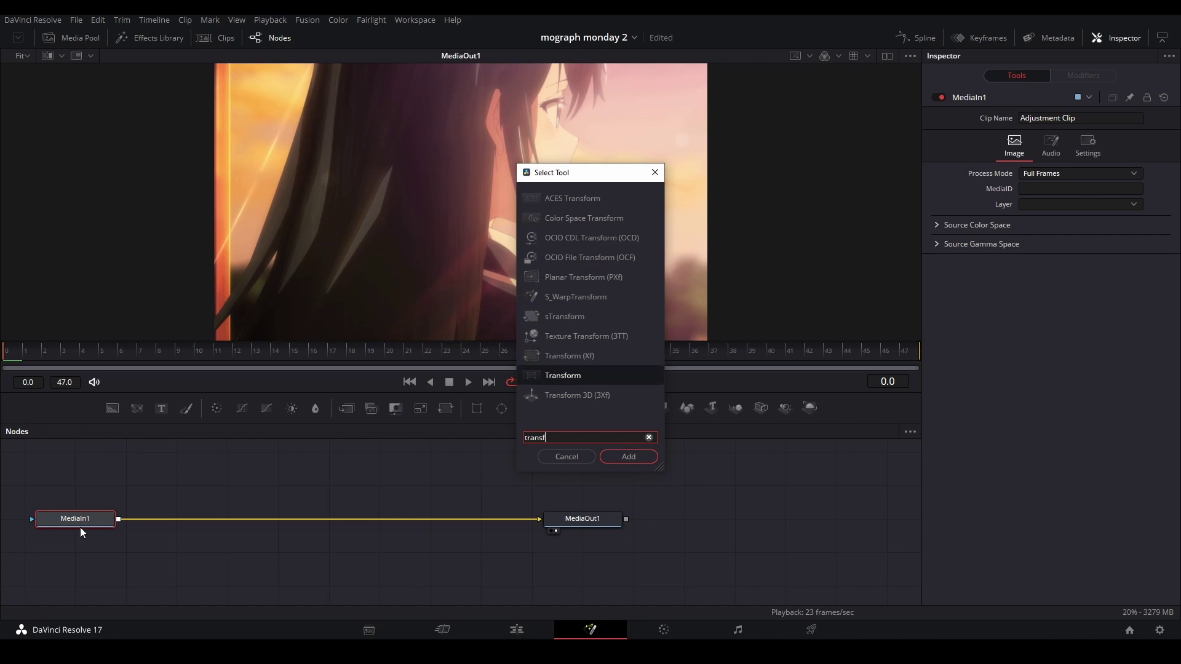
{"action": "key", "text": "Return"}
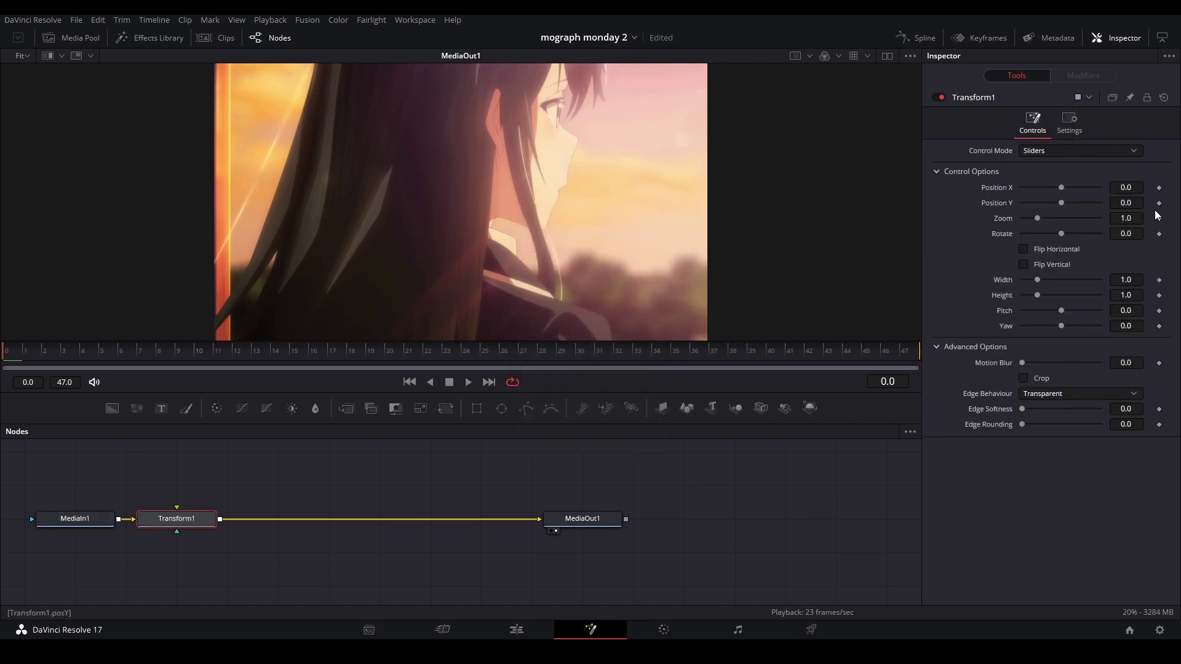
Step: Keyframe Zoom at 1.2 on frame 24 and 0.8 on frame 0, with Edge Behaviour set to Reflect
{"action": "mouse_move", "coordinate": [484, 352]}
{"action": "left_mouse_down"}
{"action": "mouse_move", "coordinate": [459, 353]}
{"action": "mouse_move", "coordinate": [466, 360]}
{"action": "left_mouse_up"}
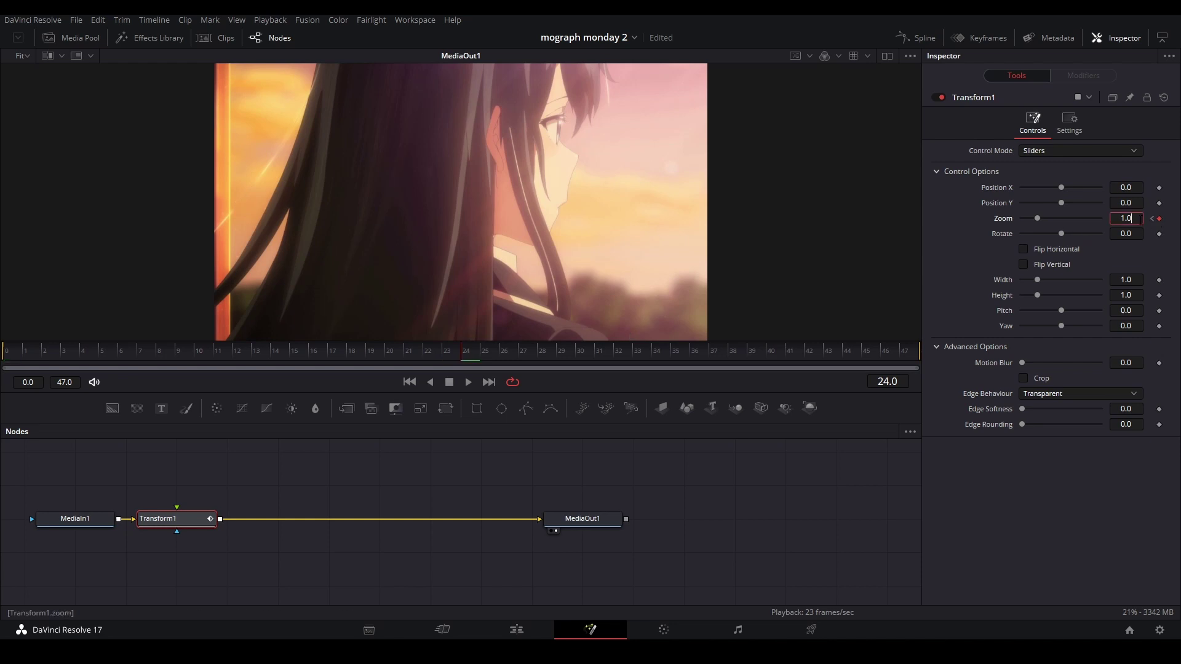
{"action": "type", "text": "1.2"}
{"action": "key", "text": "Return"}
{"action": "left_click", "coordinate": [1155, 219]}
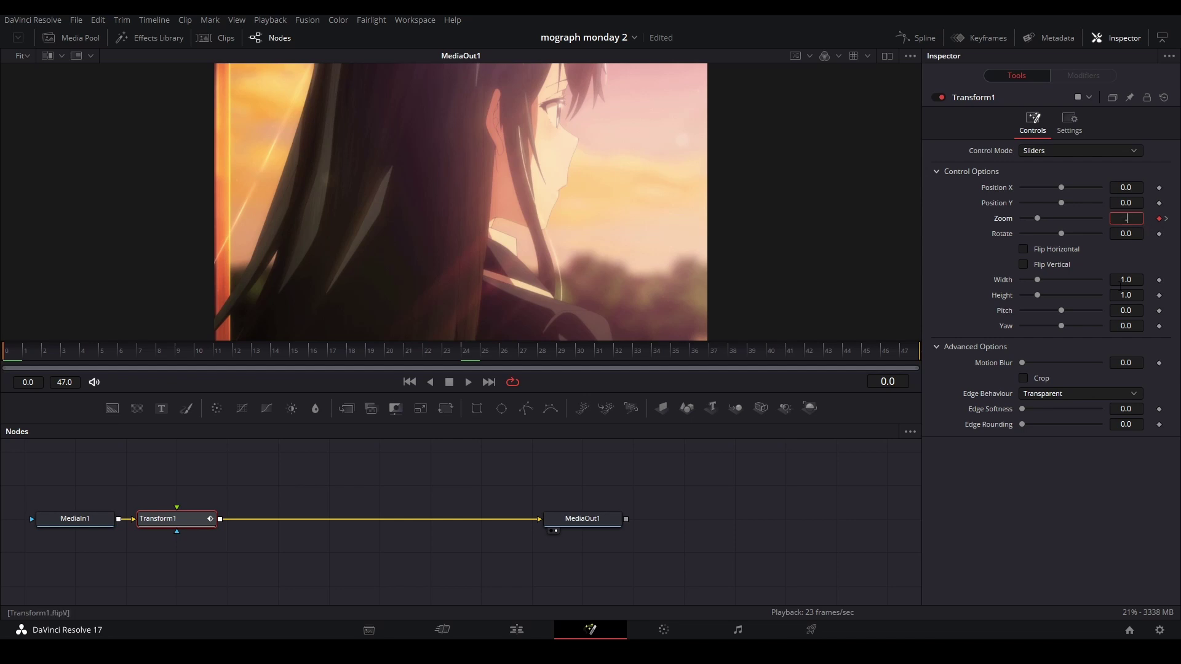
{"action": "type", "text": ".8"}
{"action": "key", "text": "Return"}
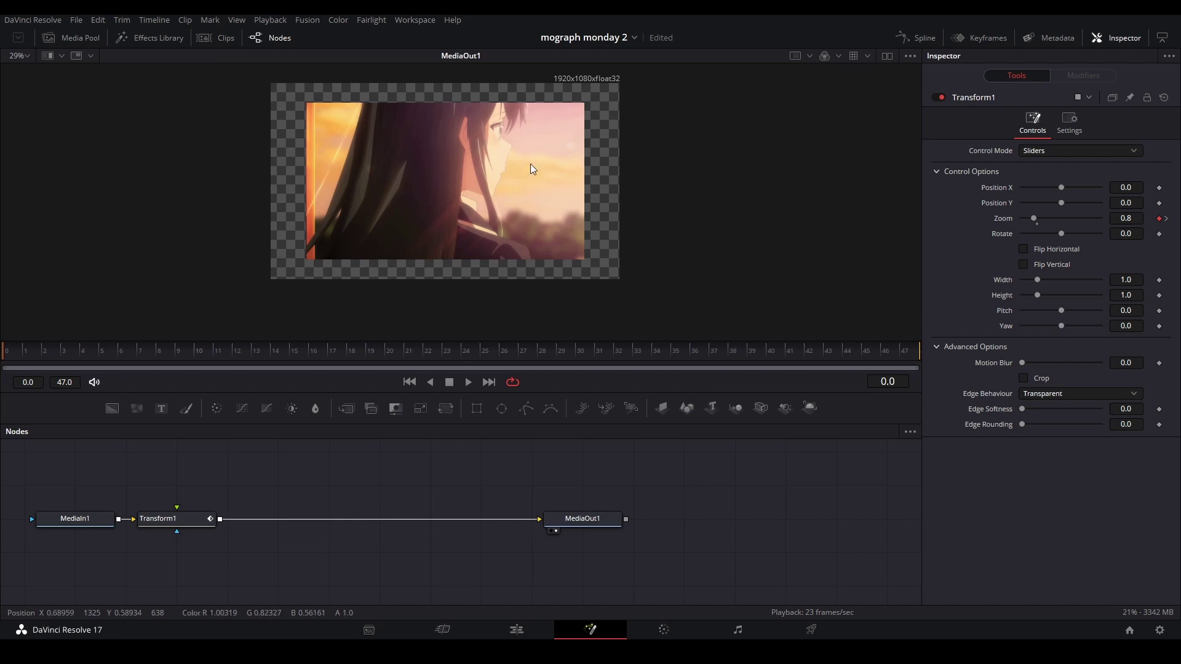
{"action": "left_click", "coordinate": [1028, 393]}
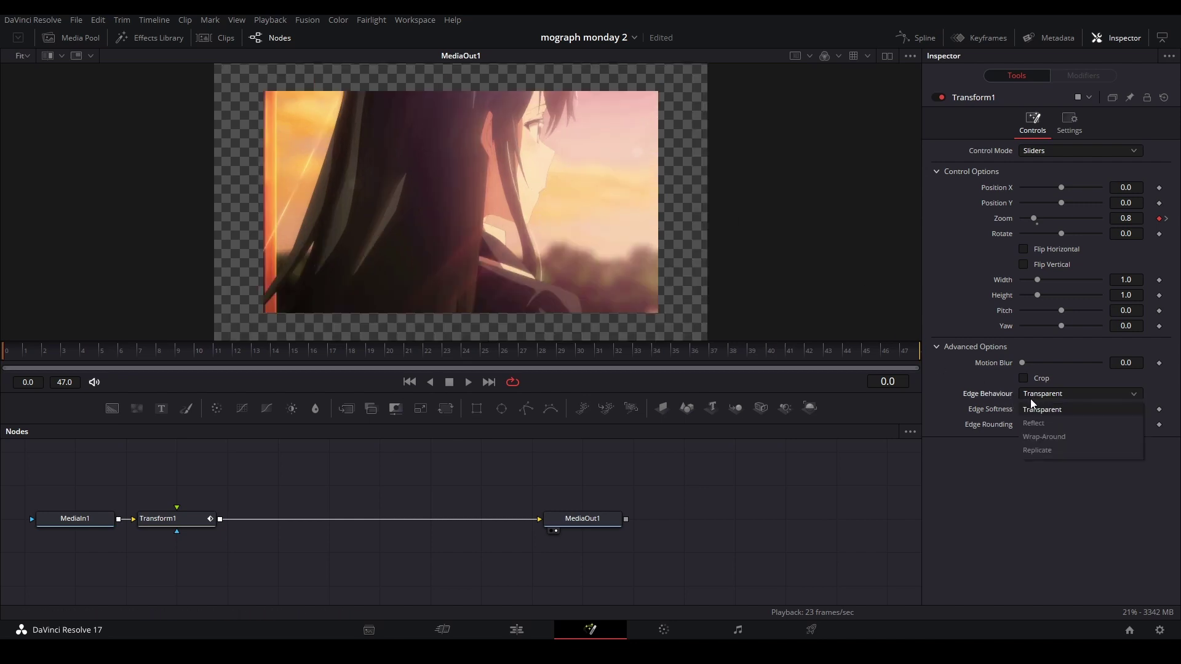
{"action": "left_click", "coordinate": [1046, 423]}
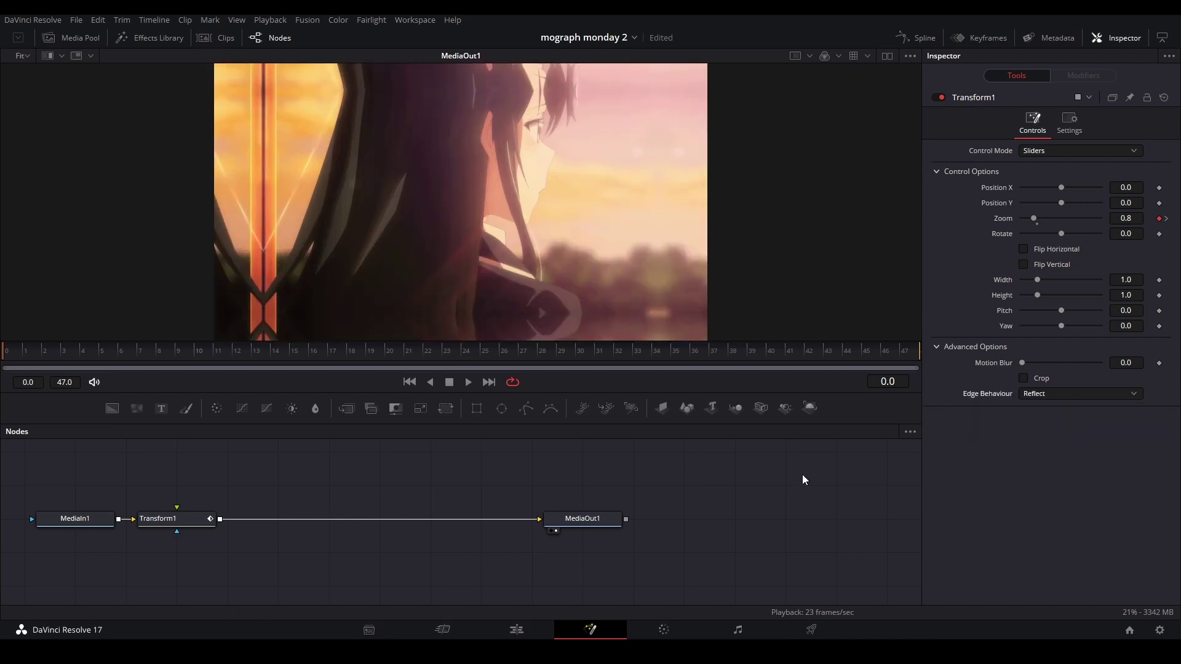
Step: Smooth Transform1's Zoom spline and reshape its handles so the zoom rises steeply from frame 0 and eases out toward frame 24
{"action": "left_click", "coordinate": [902, 39]}
{"action": "left_click", "coordinate": [192, 524]}
{"action": "left_click", "coordinate": [421, 463]}
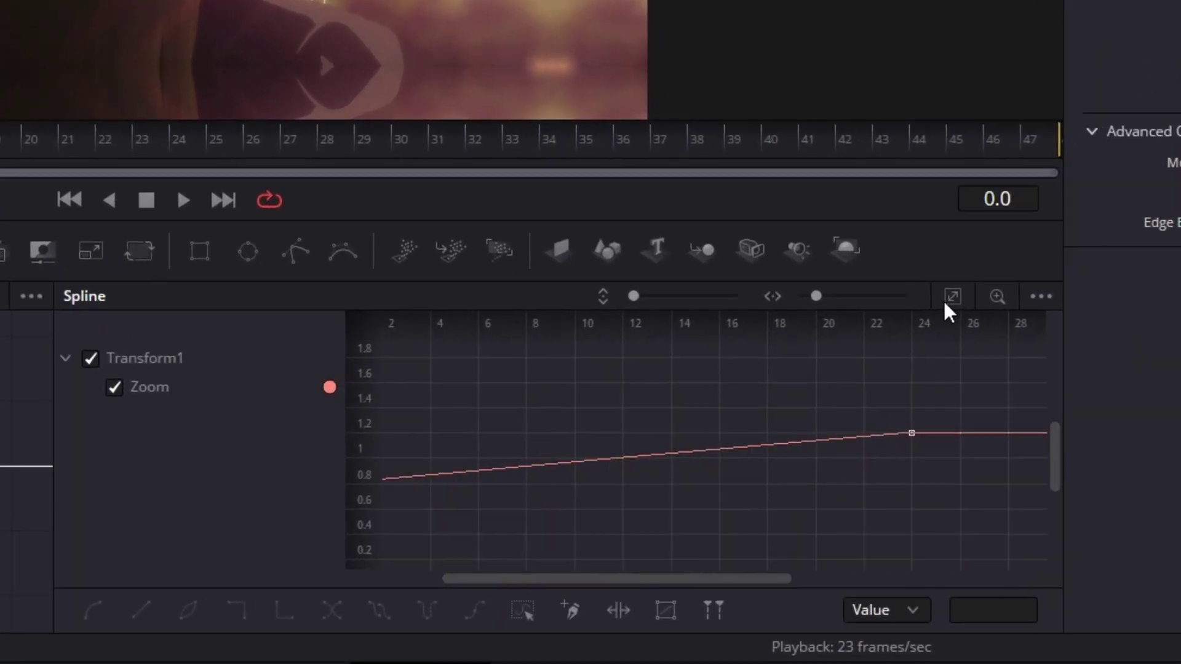
{"action": "left_click", "coordinate": [864, 432]}
{"action": "left_click_drag", "start_coordinate": [1018, 342], "coordinate": [404, 553]}
{"action": "key", "text": "s"}
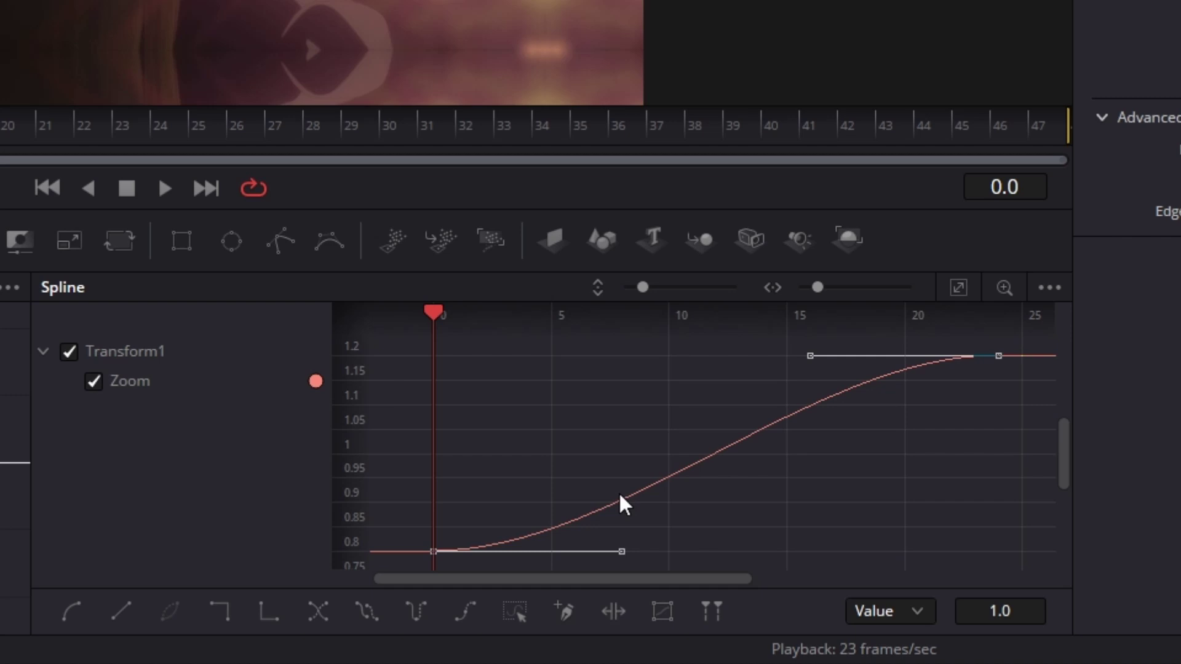
{"action": "left_click_drag", "start_coordinate": [628, 548], "coordinate": [446, 406]}
{"action": "left_click_drag", "start_coordinate": [805, 369], "coordinate": [585, 371]}
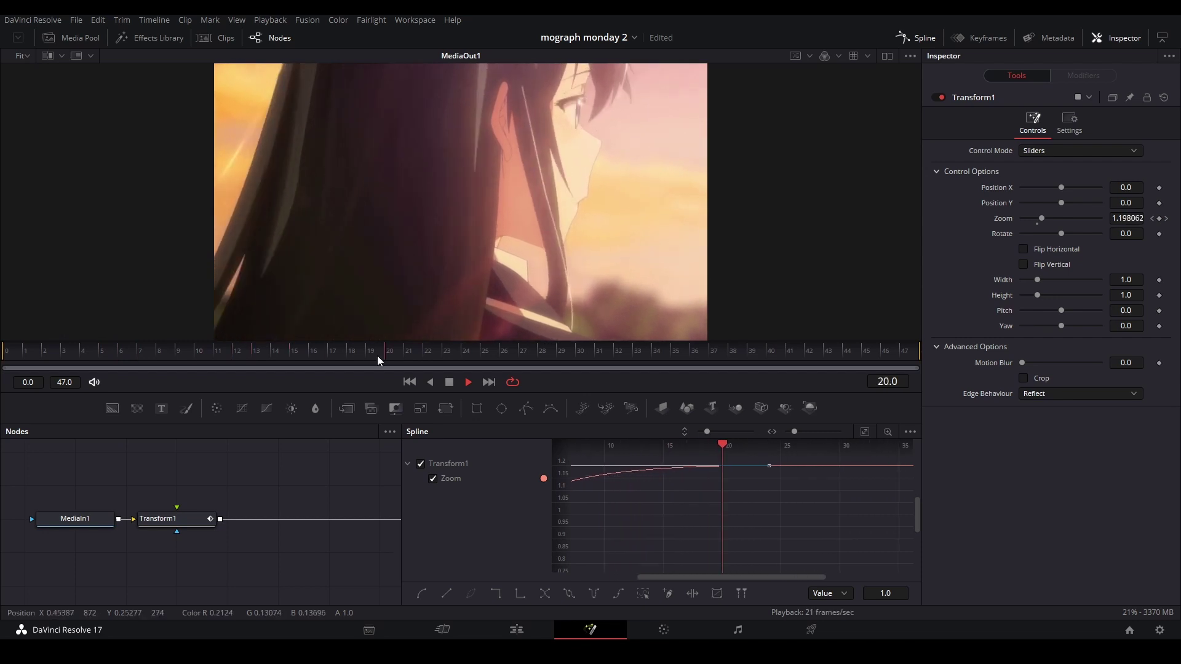
{"action": "left_click", "coordinate": [916, 38]}
Step: Add a second Transform effect between Transform1 and MediaOut1
{"action": "key", "text": "shift+space"}
{"action": "type", "text": "trans"}
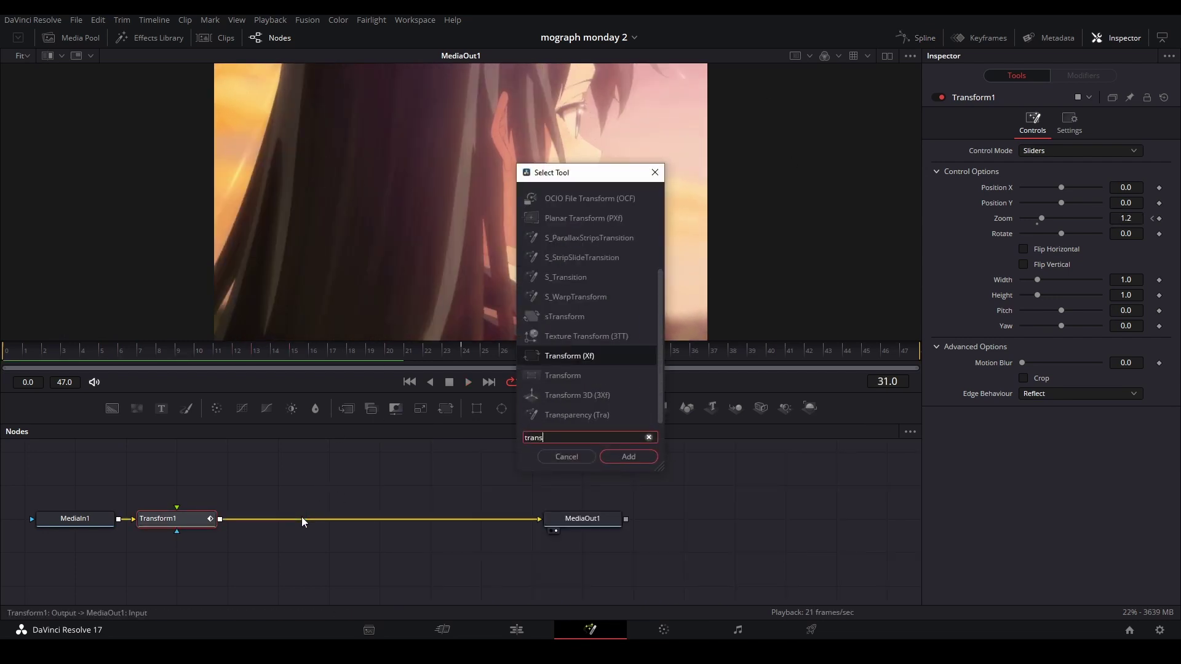
{"action": "type", "text": "f"}
{"action": "key", "text": "Down"}
{"action": "key", "text": "Return"}
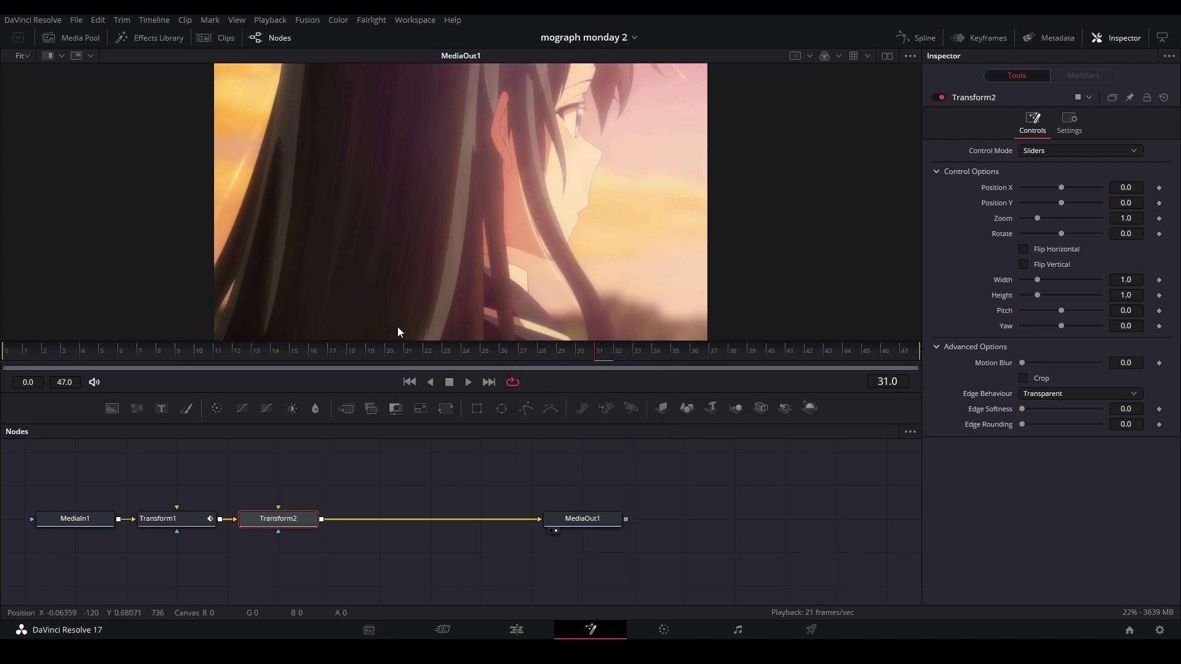
Step: Keyframe Transform2's Position X at 0.0 on frame 24 and -0.5 on frame 47, with Edge Behaviour set to Reflect
{"action": "left_click", "coordinate": [465, 353]}
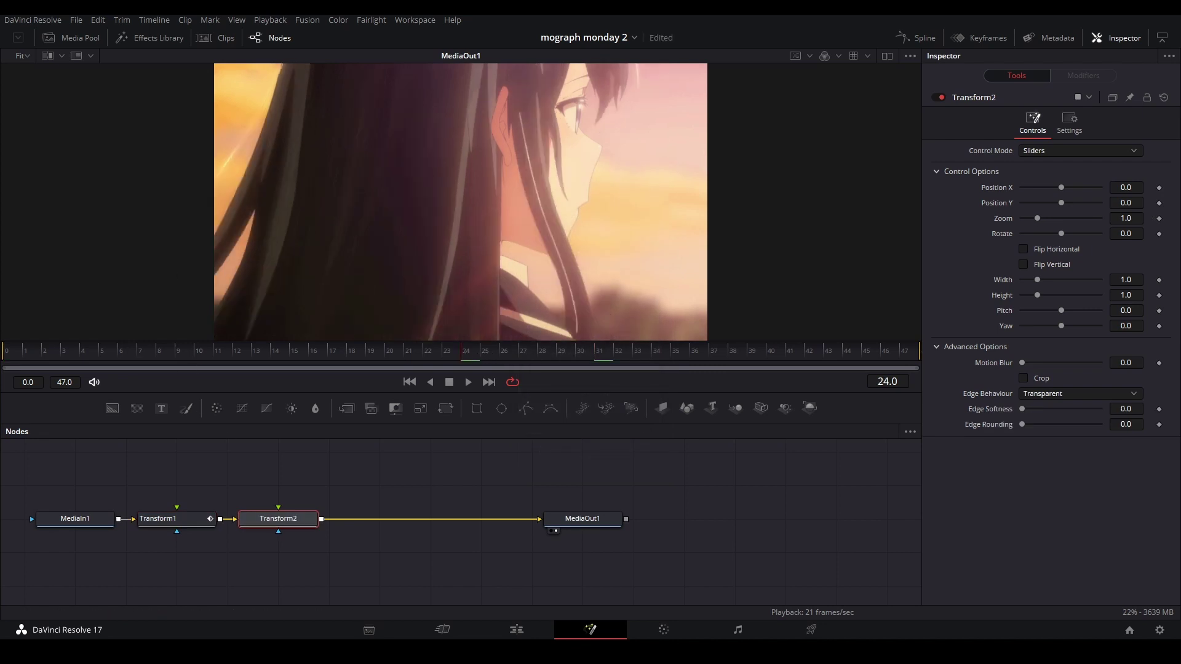
{"action": "left_click", "coordinate": [1159, 189]}
{"action": "key", "text": "End"}
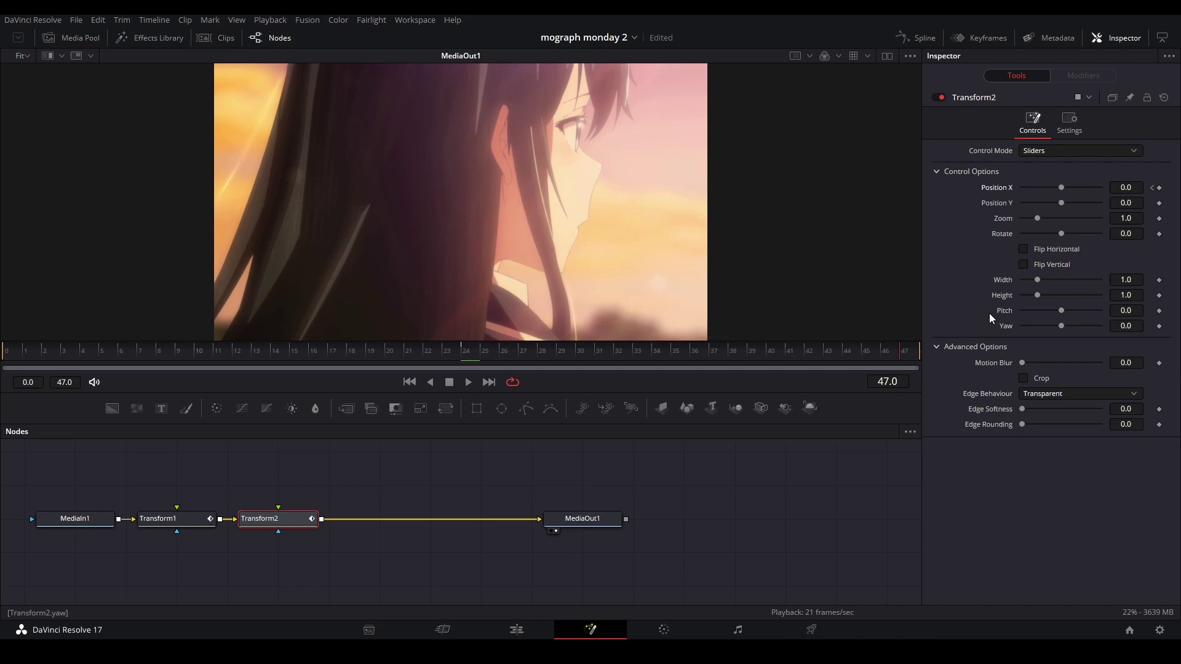
{"action": "left_click_drag", "start_coordinate": [1136, 189], "coordinate": [1093, 193]}
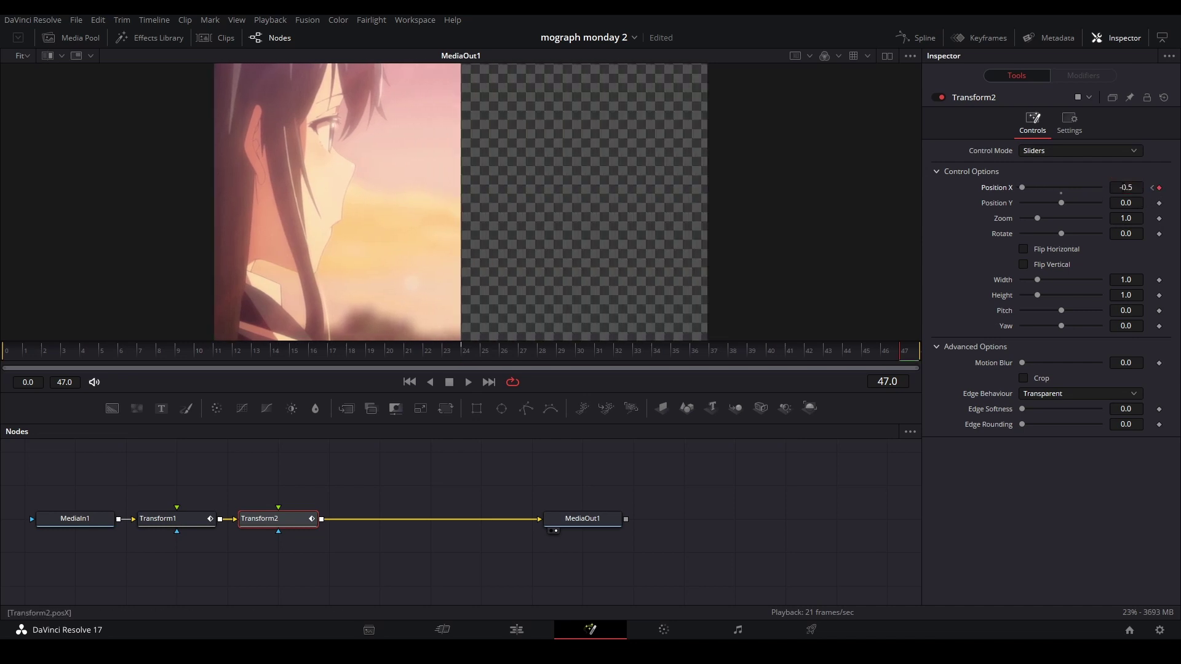
{"action": "left_click", "coordinate": [1050, 395]}
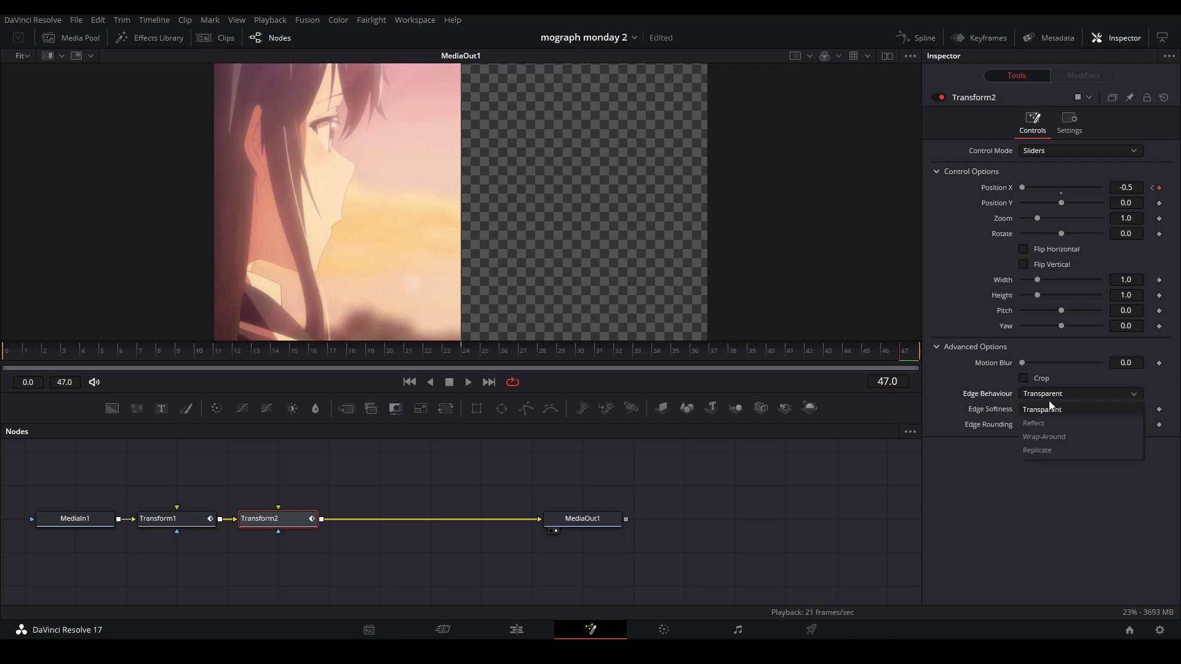
{"action": "left_click", "coordinate": [1032, 424]}
Step: Smooth Transform2's Position X spline and adjust its handles so the slide starts gently and drops steeply into frame 47
{"action": "left_click", "coordinate": [916, 37]}
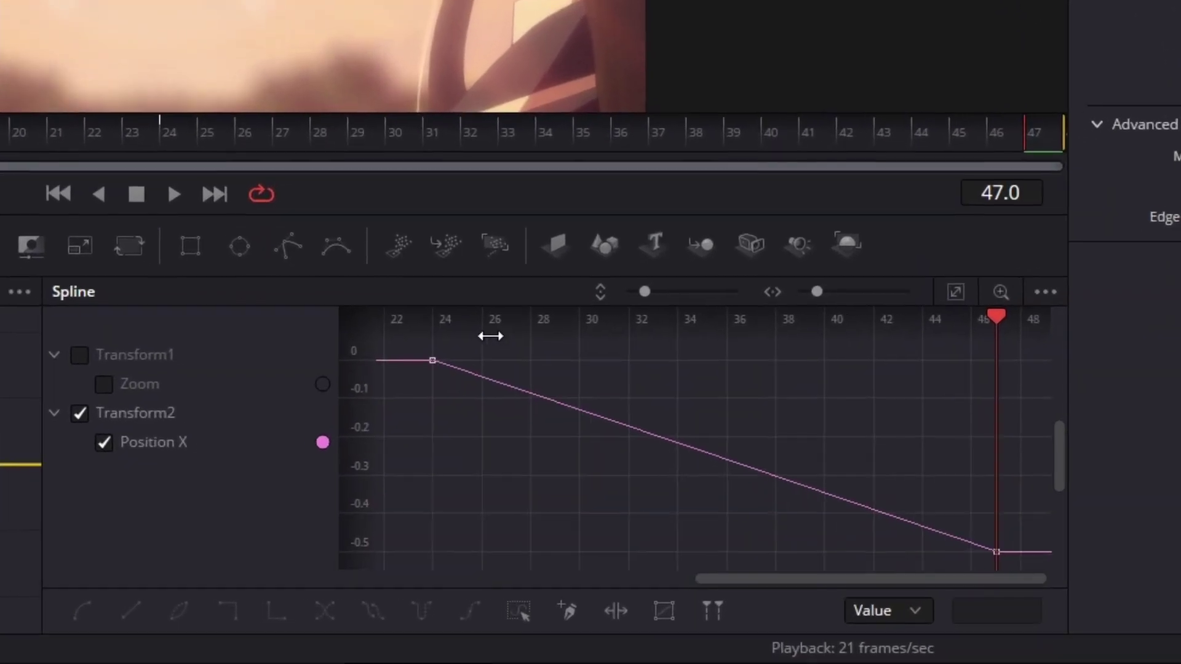
{"action": "left_click_drag", "start_coordinate": [414, 354], "coordinate": [991, 631]}
{"action": "key", "text": "shift+s"}
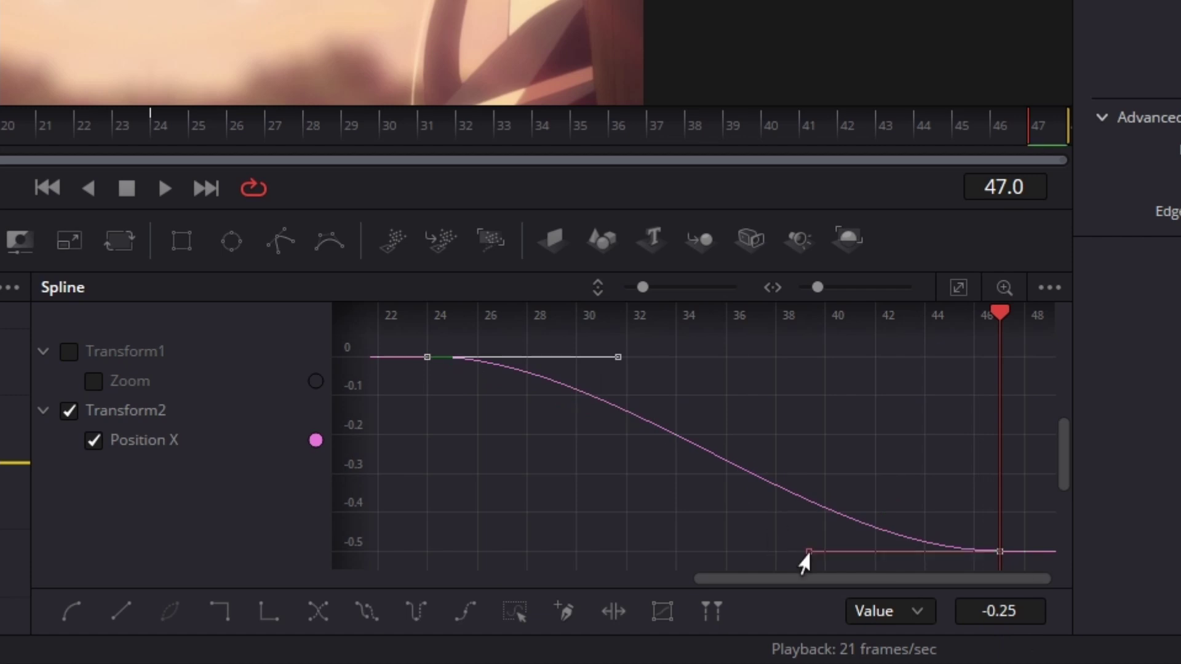
{"action": "left_click_drag", "start_coordinate": [800, 555], "coordinate": [953, 367]}
{"action": "left_click_drag", "start_coordinate": [617, 356], "coordinate": [610, 356]}
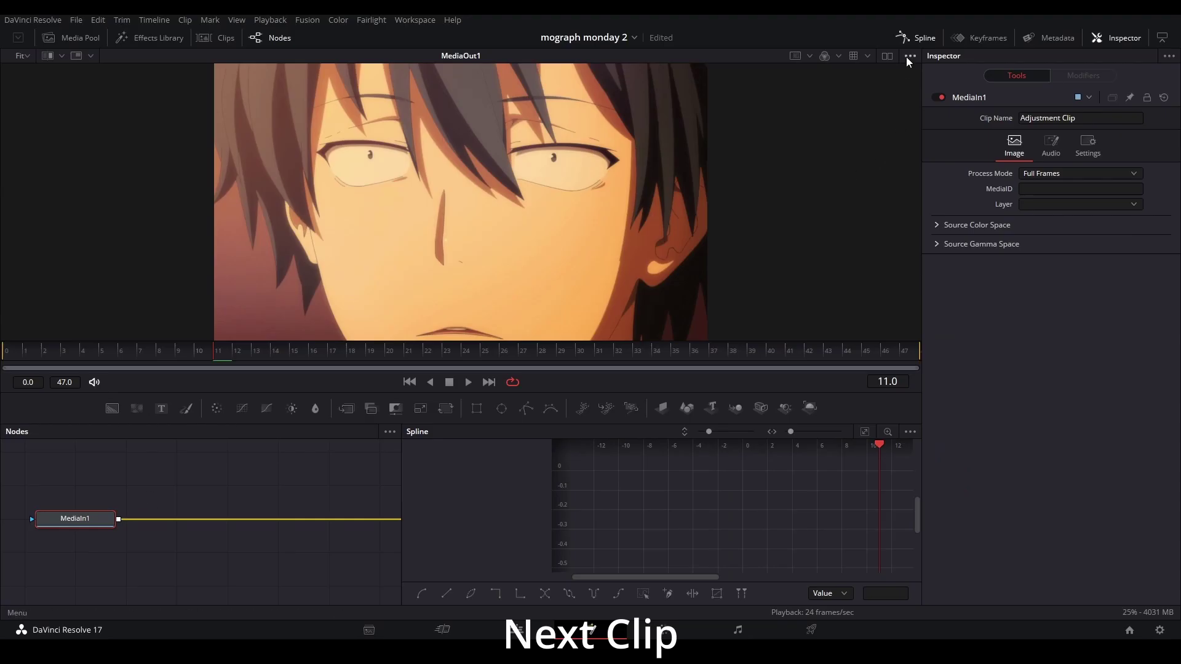
{"action": "left_click", "coordinate": [916, 38]}
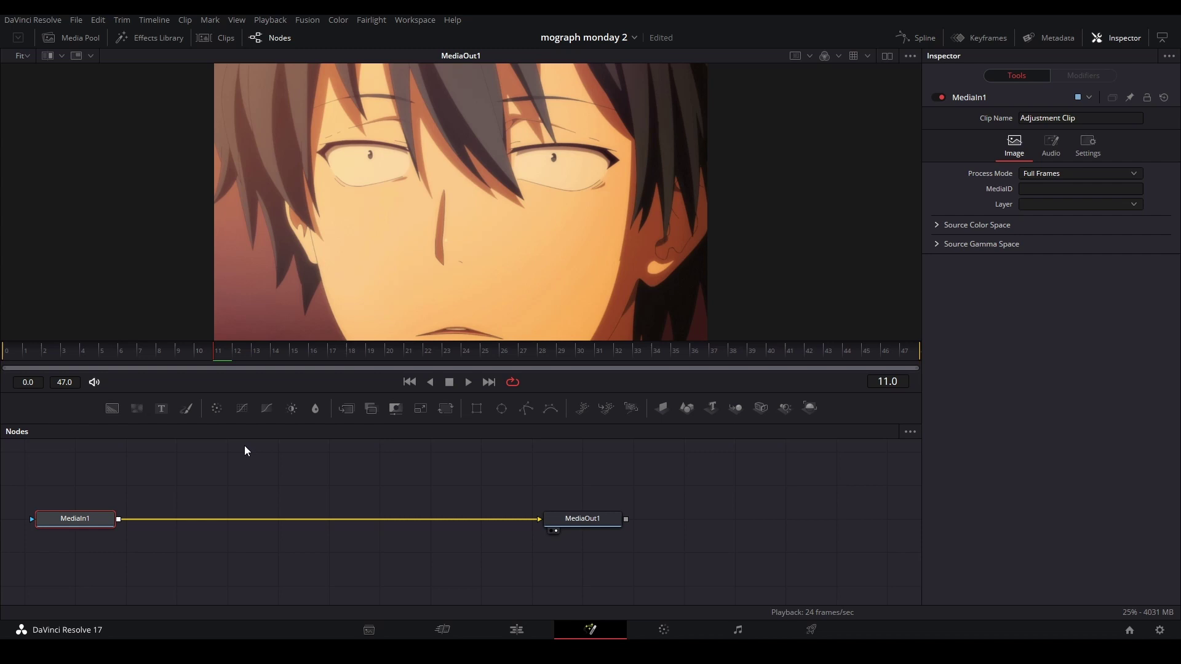
Step: Add a Transform effect after MediaIn1 in the third adjustment clip's composition
{"action": "key", "text": "shift+space"}
{"action": "type", "text": "transf"}
{"action": "key", "text": "Down"}
{"action": "key", "text": "Return"}
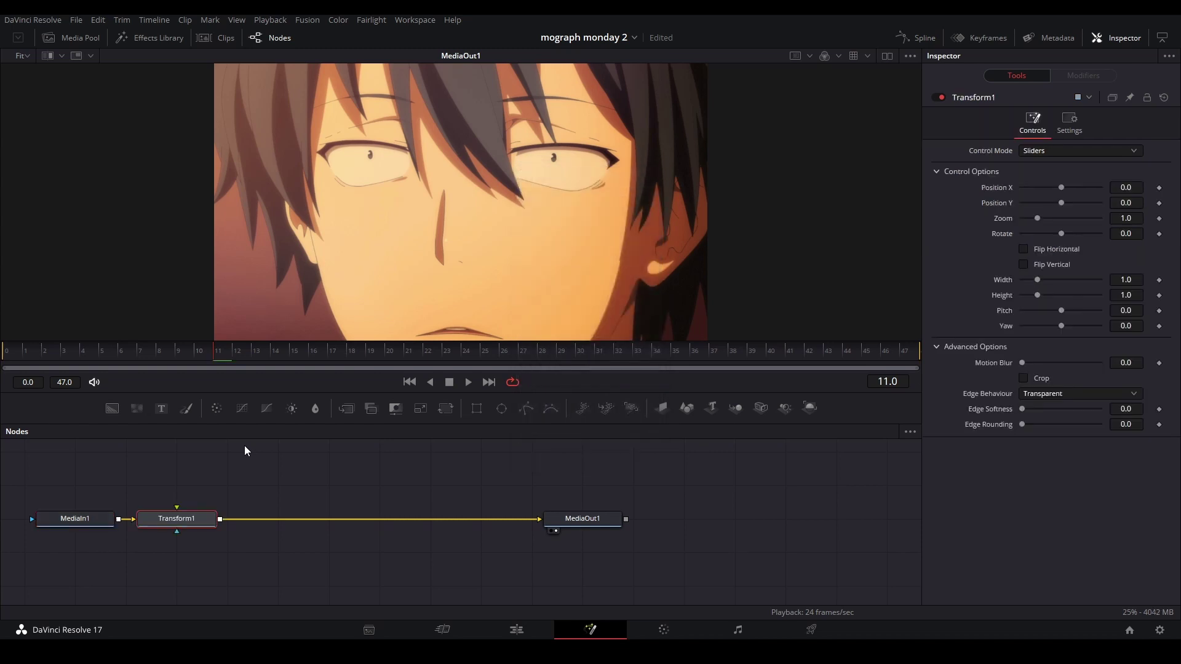
Step: Keyframe Position X at 0.5 on frame 0 and 0.0 on frame 24, with Edge Behaviour set to Reflect
{"action": "left_click", "coordinate": [23, 355]}
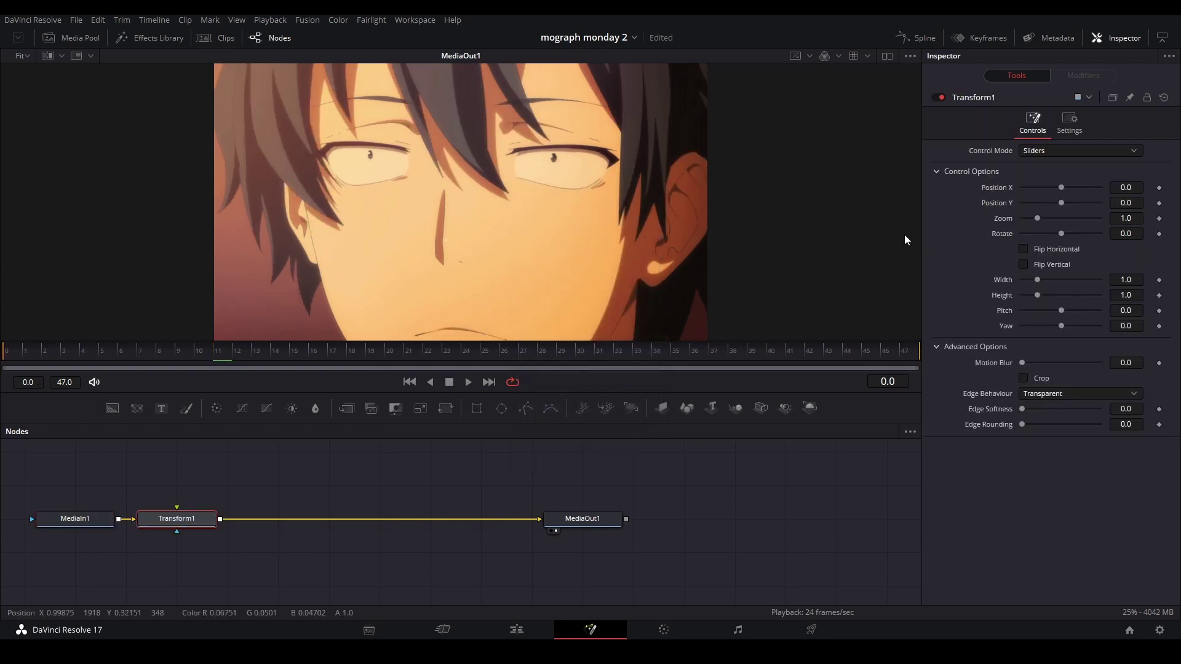
{"action": "left_click", "coordinate": [1157, 189]}
{"action": "left_click_drag", "start_coordinate": [376, 356], "coordinate": [479, 357]}
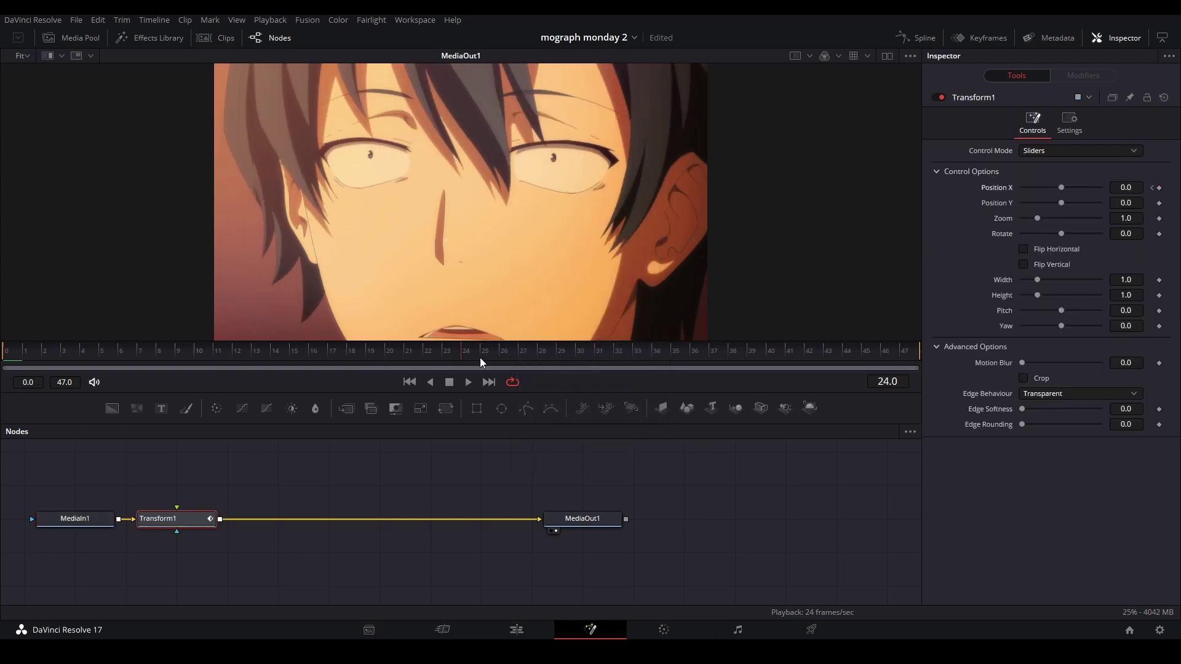
{"action": "left_click", "coordinate": [1158, 187]}
{"action": "left_click", "coordinate": [1152, 188]}
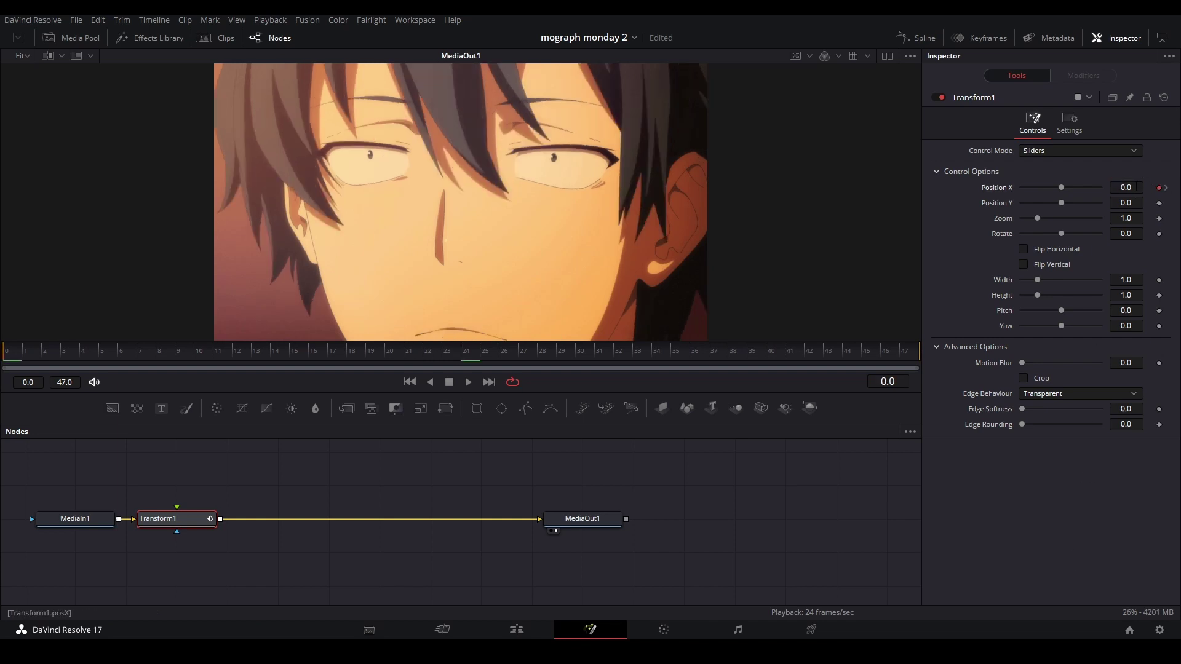
{"action": "left_click_drag", "start_coordinate": [1061, 188], "coordinate": [1099, 187]}
{"action": "left_click", "coordinate": [1072, 395]}
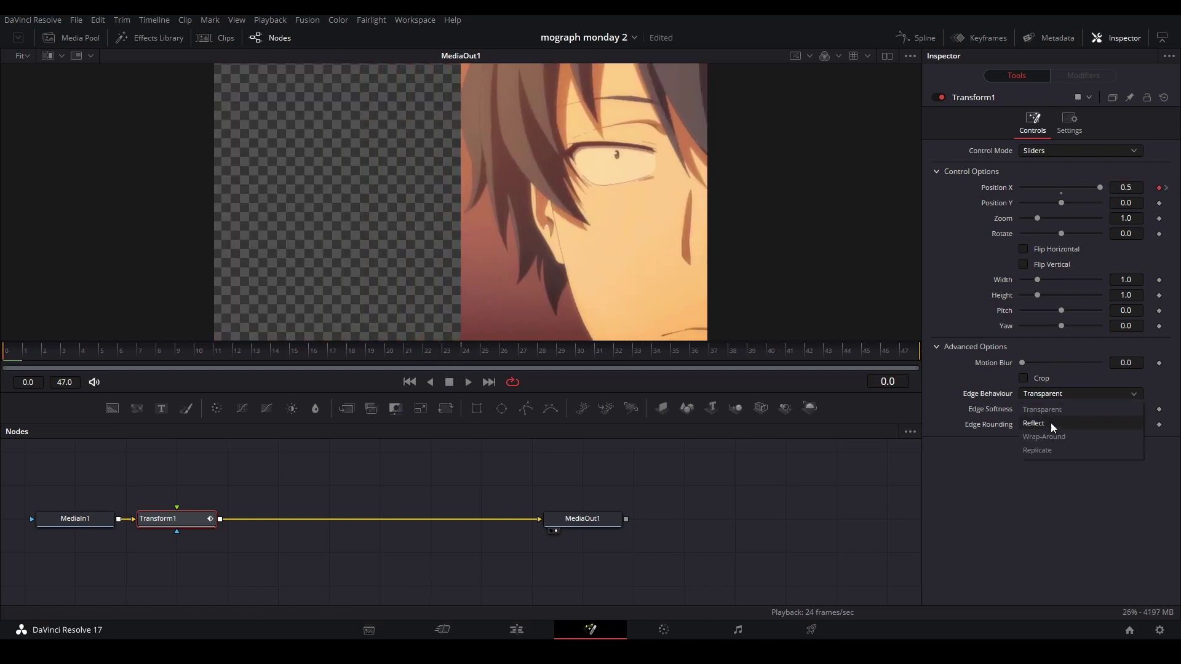
{"action": "left_click", "coordinate": [1051, 422]}
Step: Smooth Transform1's Position X spline and adjust its handles so the slide drops steeply from frame 0 and eases gently into frame 24
{"action": "left_click", "coordinate": [916, 38]}
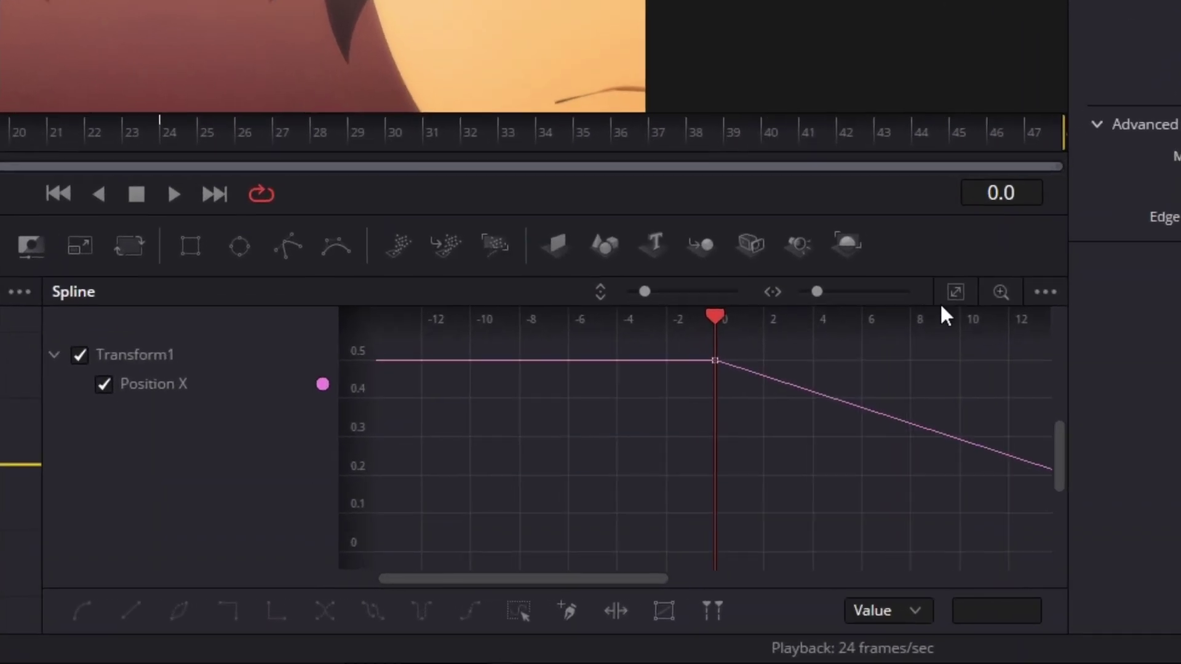
{"action": "left_click", "coordinate": [917, 350]}
{"action": "left_click_drag", "start_coordinate": [383, 351], "coordinate": [1046, 648]}
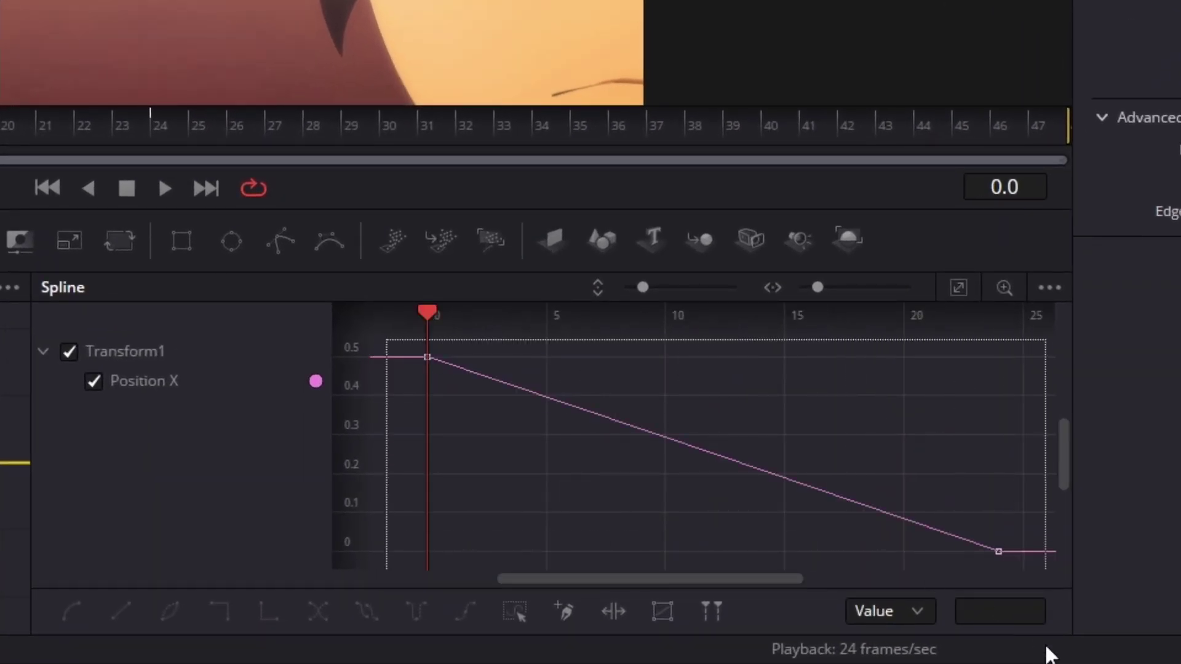
{"action": "key", "text": "s"}
{"action": "left_click_drag", "start_coordinate": [603, 360], "coordinate": [433, 555]}
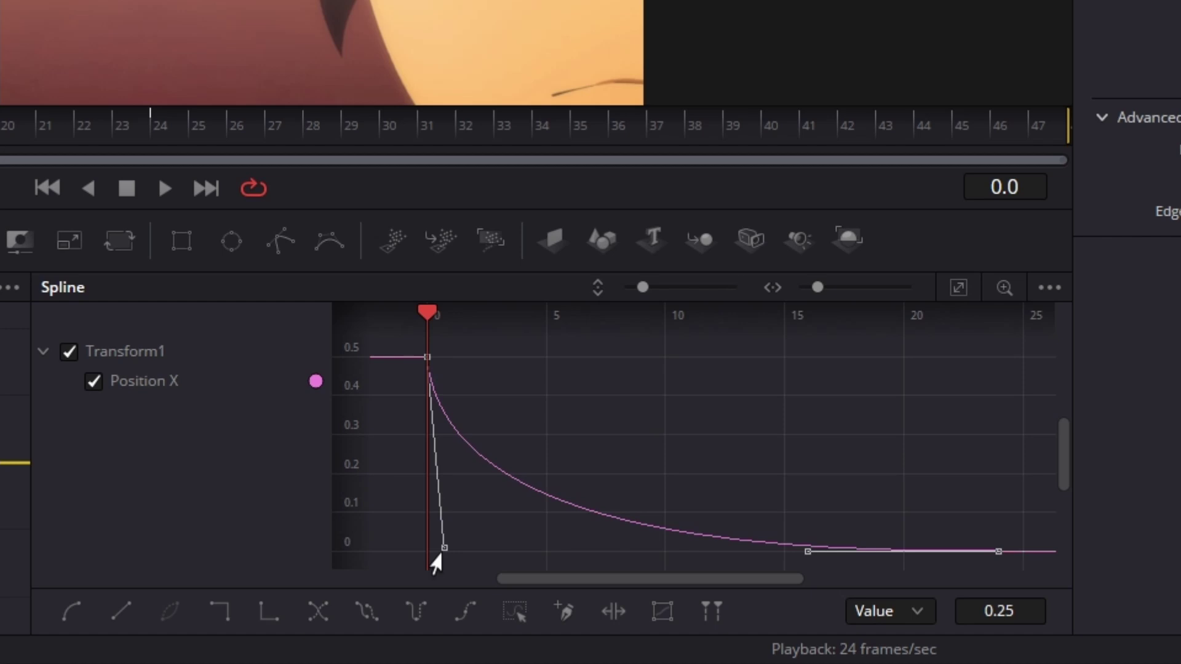
{"action": "left_click_drag", "start_coordinate": [799, 552], "coordinate": [590, 556]}
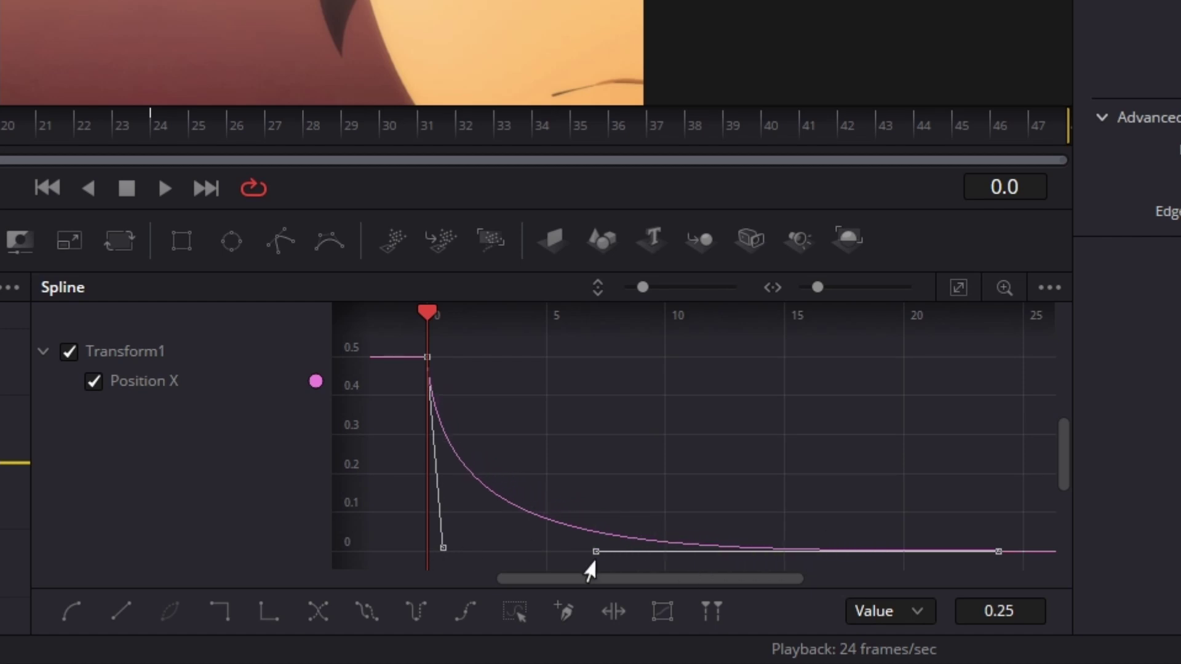
{"action": "left_click", "coordinate": [659, 478]}
{"action": "left_click_drag", "start_coordinate": [618, 483], "coordinate": [380, 336]}
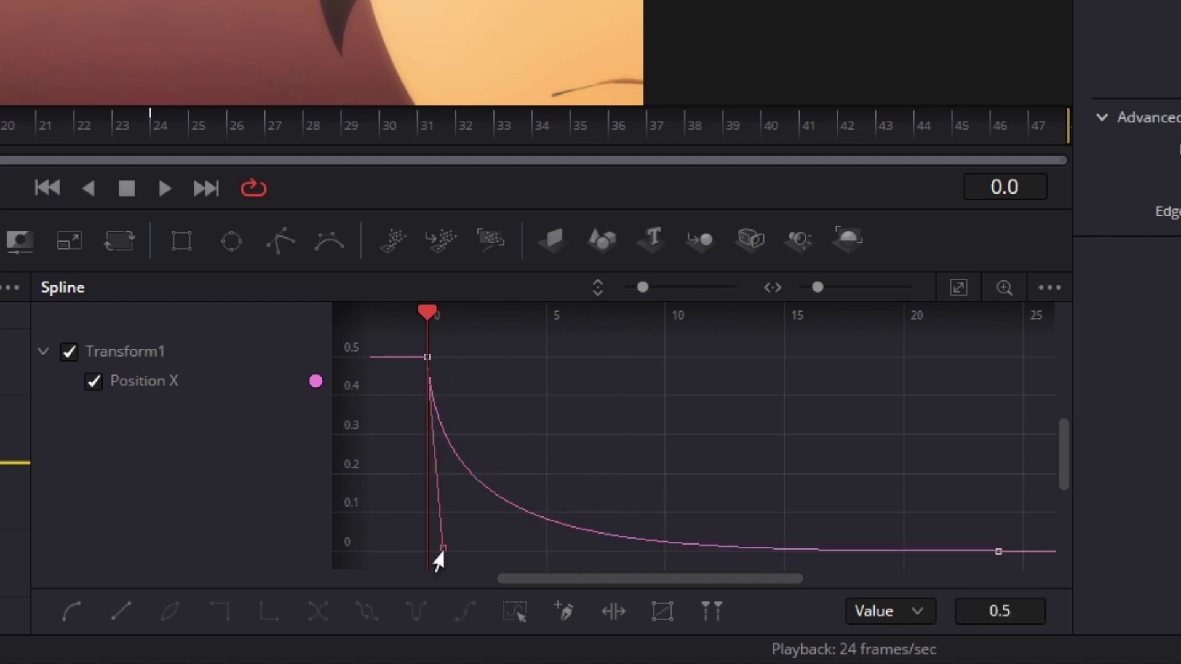
{"action": "left_click_drag", "start_coordinate": [437, 561], "coordinate": [438, 496]}
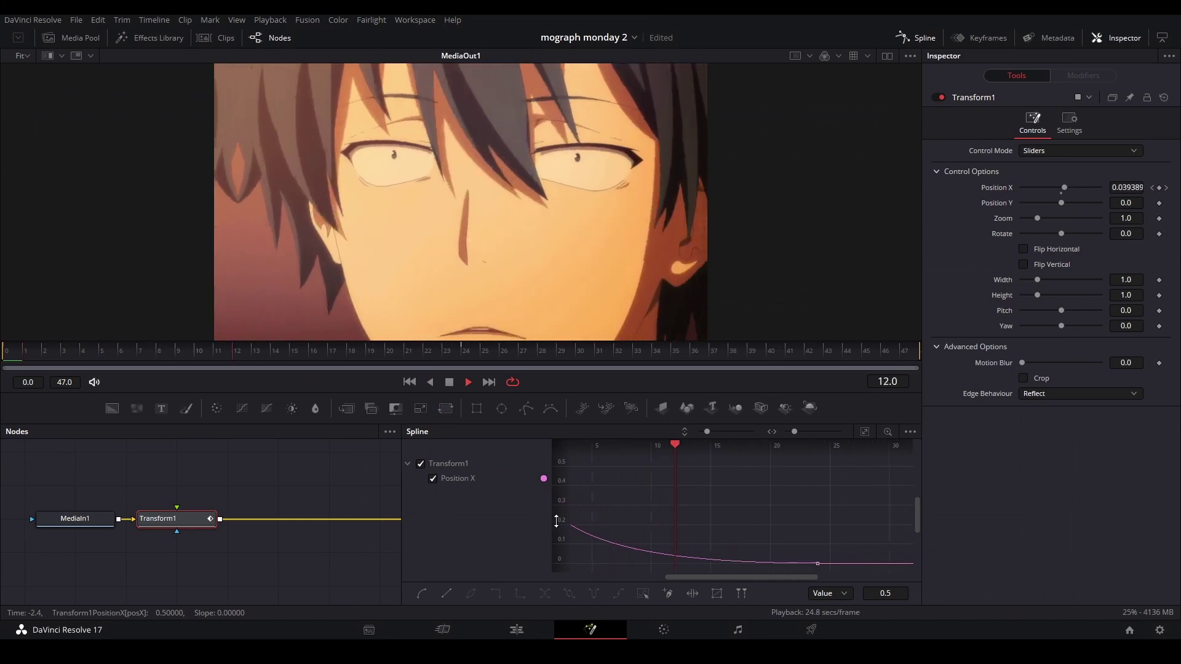
Step: Return to the edit timeline and play it from the start to review the transitions between the three clips
{"action": "left_click", "coordinate": [526, 633]}
{"action": "left_click_drag", "start_coordinate": [562, 428], "coordinate": [352, 449]}
{"action": "key", "text": "space"}
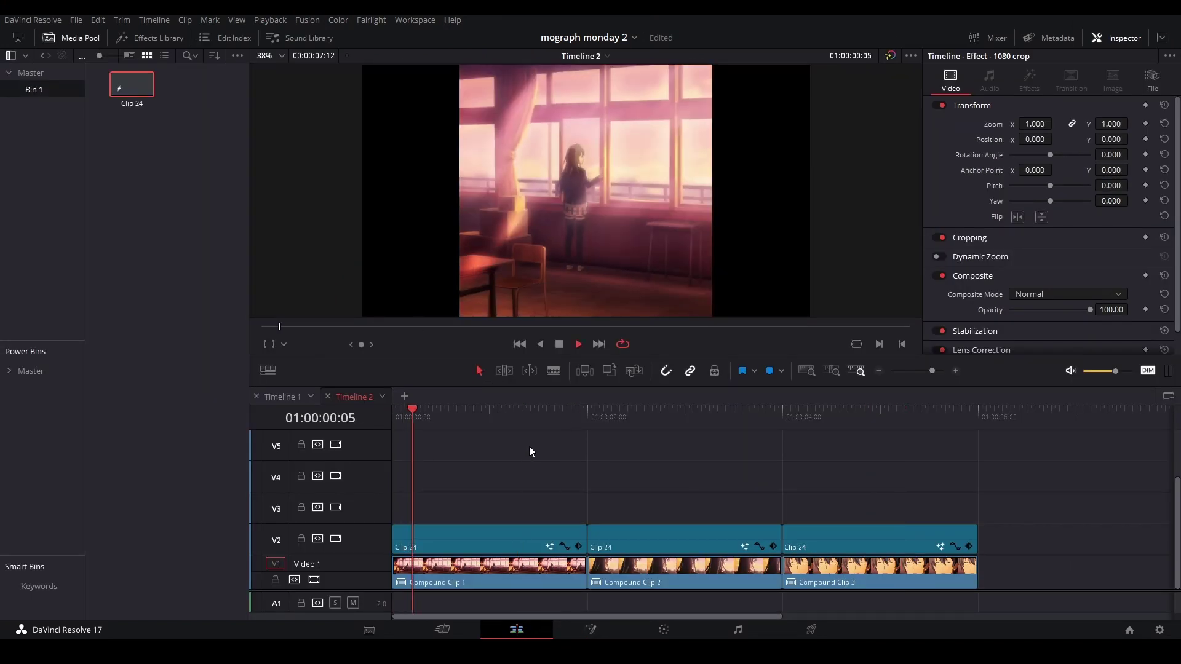
{"action": "key", "text": "space"}
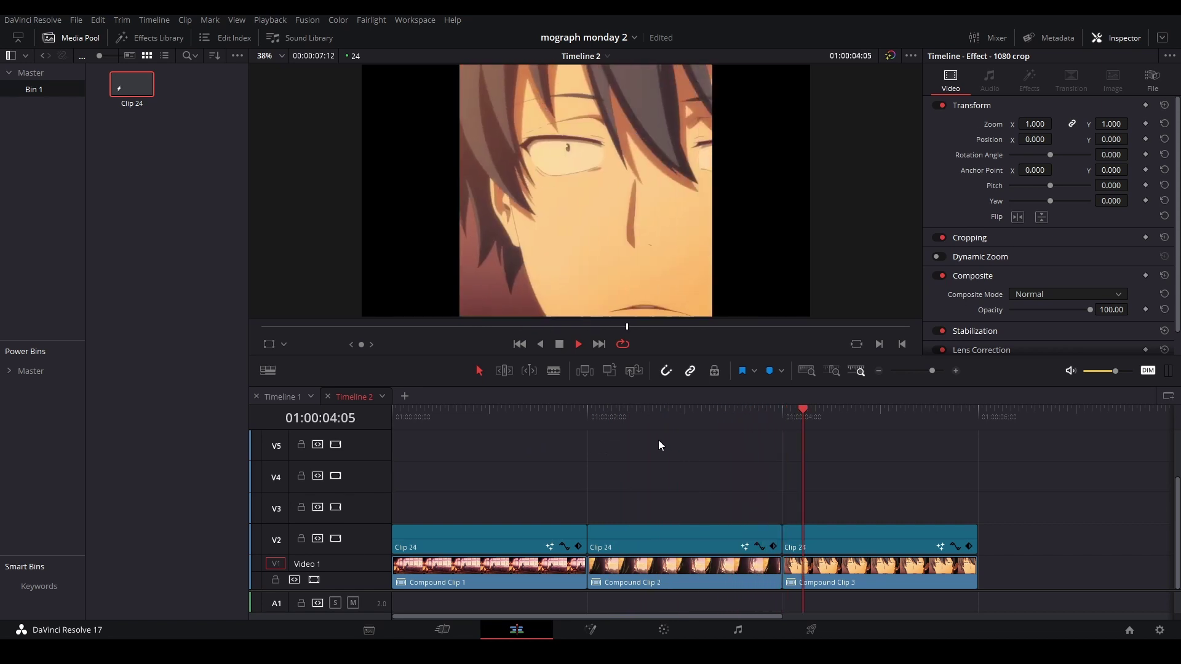
Step: Place 24-frame Clip 24 adjustment clips on V3, centred over the cuts between Compound Clips 1 and 2 and Compound Clips 2 and 3
{"action": "left_click", "coordinate": [581, 417]}
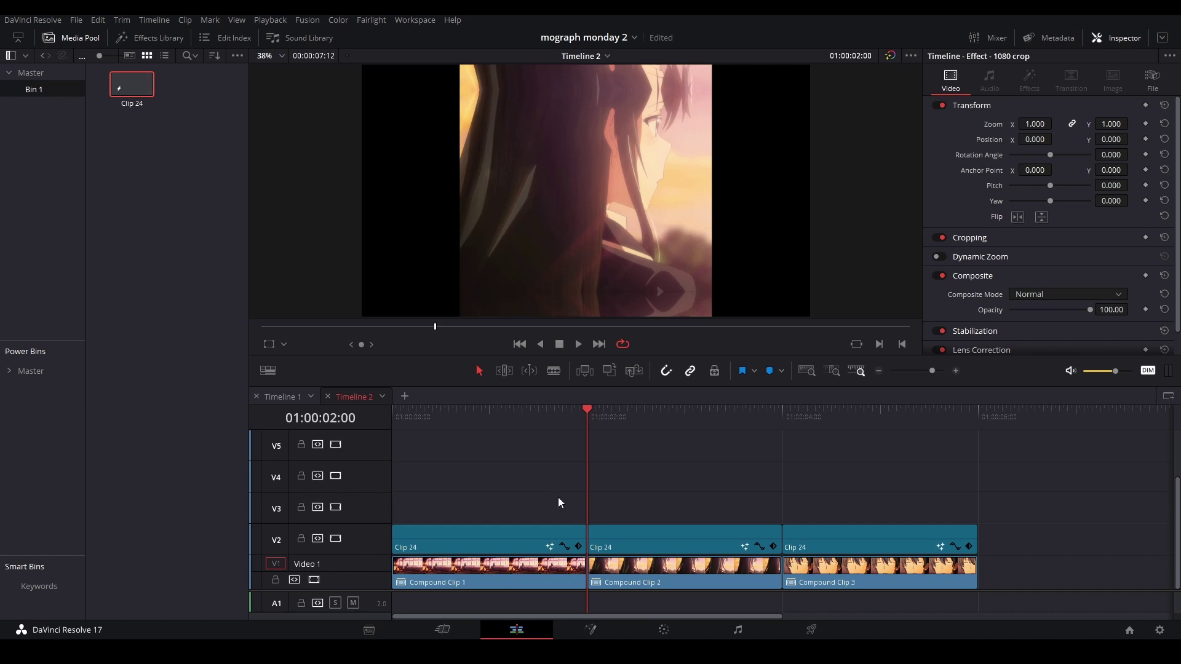
{"action": "left_click_drag", "start_coordinate": [111, 87], "coordinate": [569, 496]}
{"action": "left_click_drag", "start_coordinate": [584, 515], "coordinate": [777, 515]}
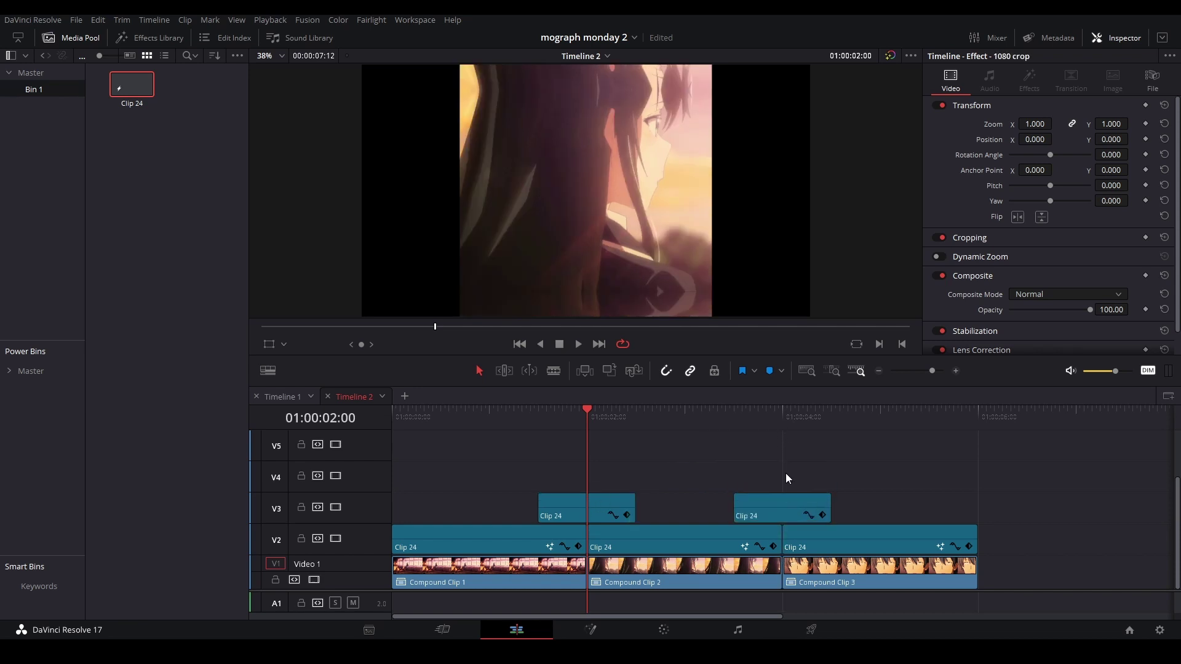
Step: Open the first V3 adjustment clip's composition in Fusion at frame 0 and insert a Merge node between MediaIn1 and MediaOut1
{"action": "key", "text": "shift+5"}
{"action": "left_click", "coordinate": [920, 38]}
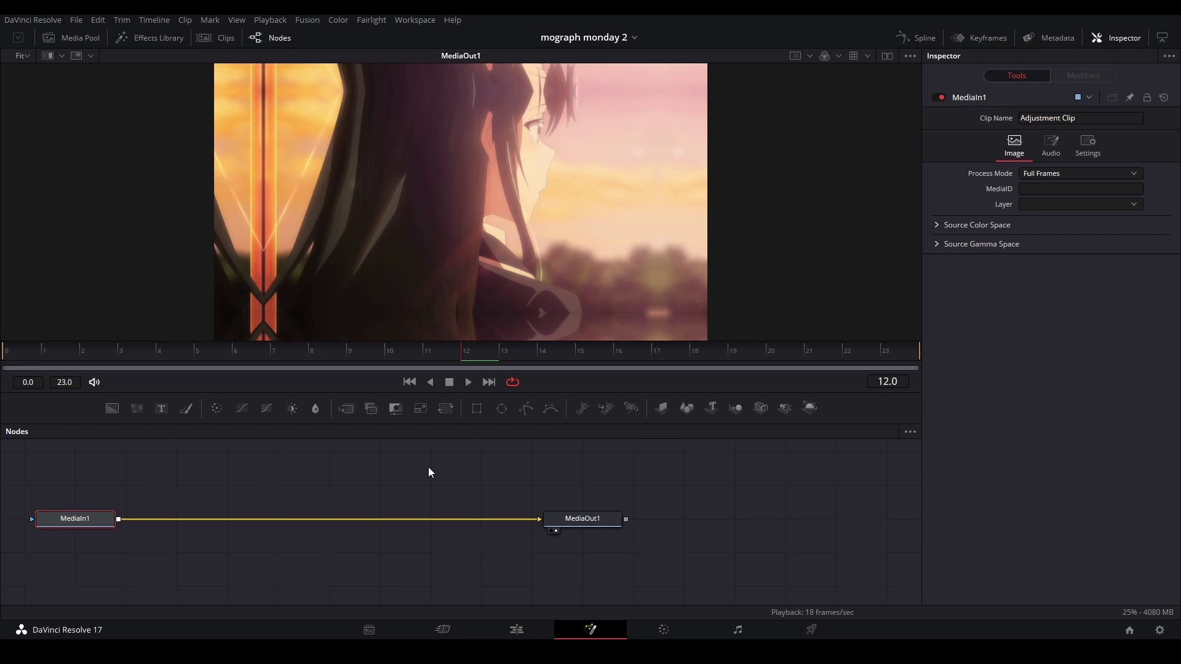
{"action": "left_click", "coordinate": [29, 352]}
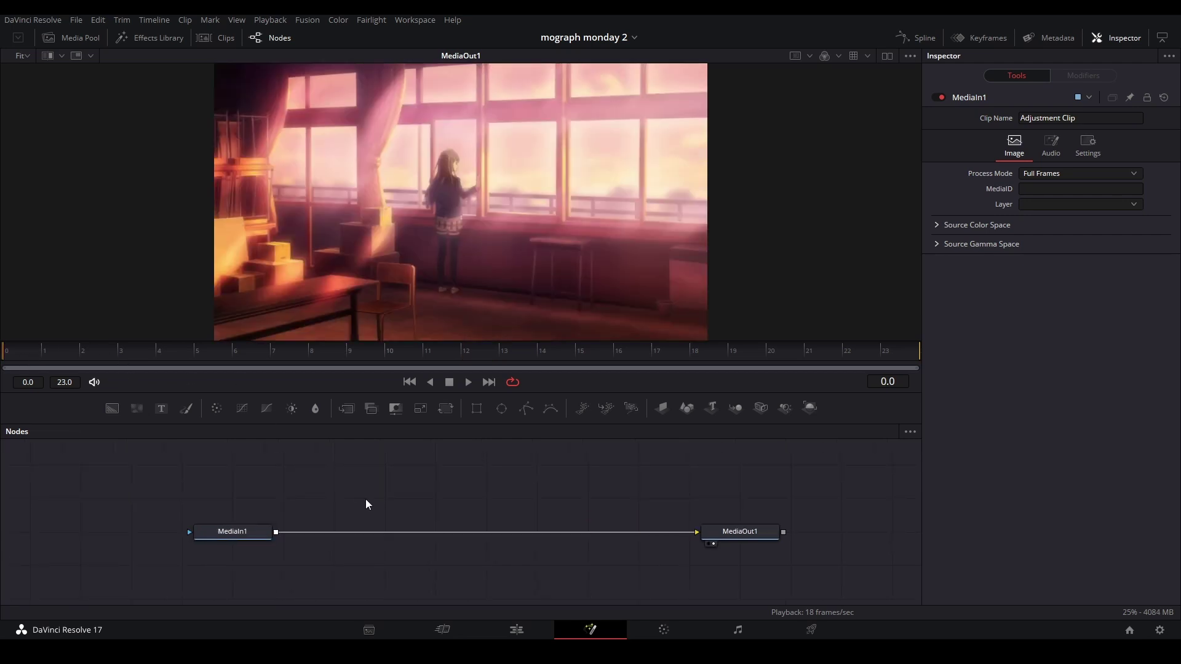
{"action": "left_click_drag", "start_coordinate": [256, 534], "coordinate": [206, 537]}
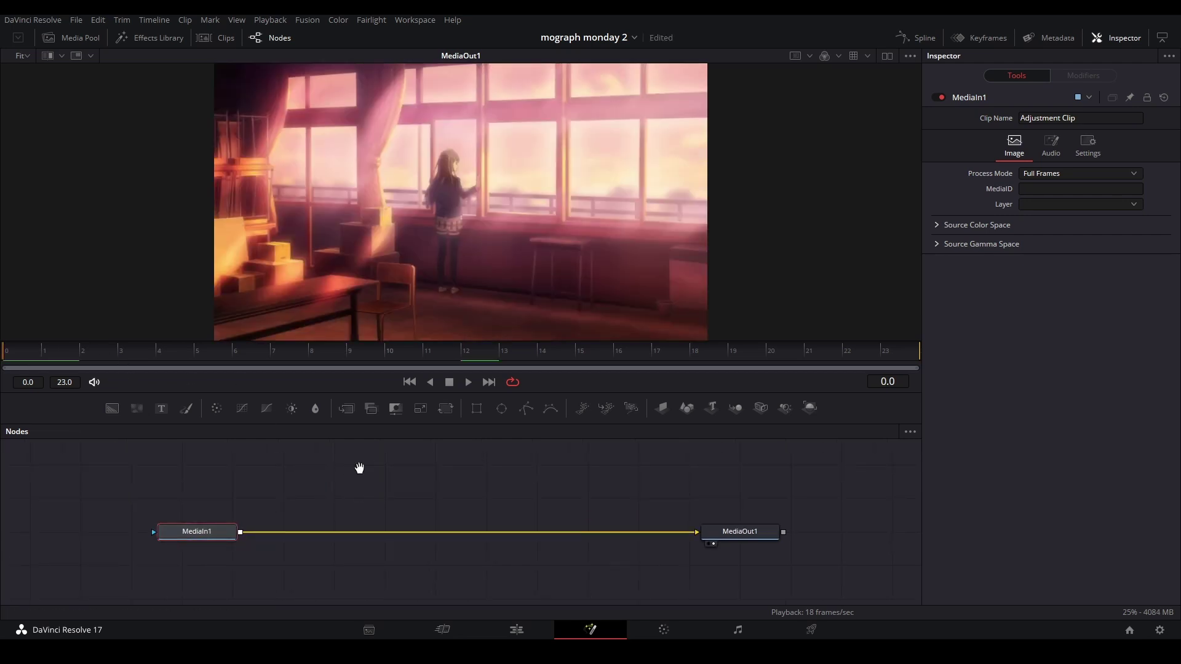
{"action": "left_click_drag", "start_coordinate": [359, 468], "coordinate": [293, 480]}
{"action": "left_click_drag", "start_coordinate": [370, 503], "coordinate": [376, 540]}
Step: Add a connected chain of sEllipse, sRender and Merge nodes above the main node line
{"action": "left_click", "coordinate": [217, 484]}
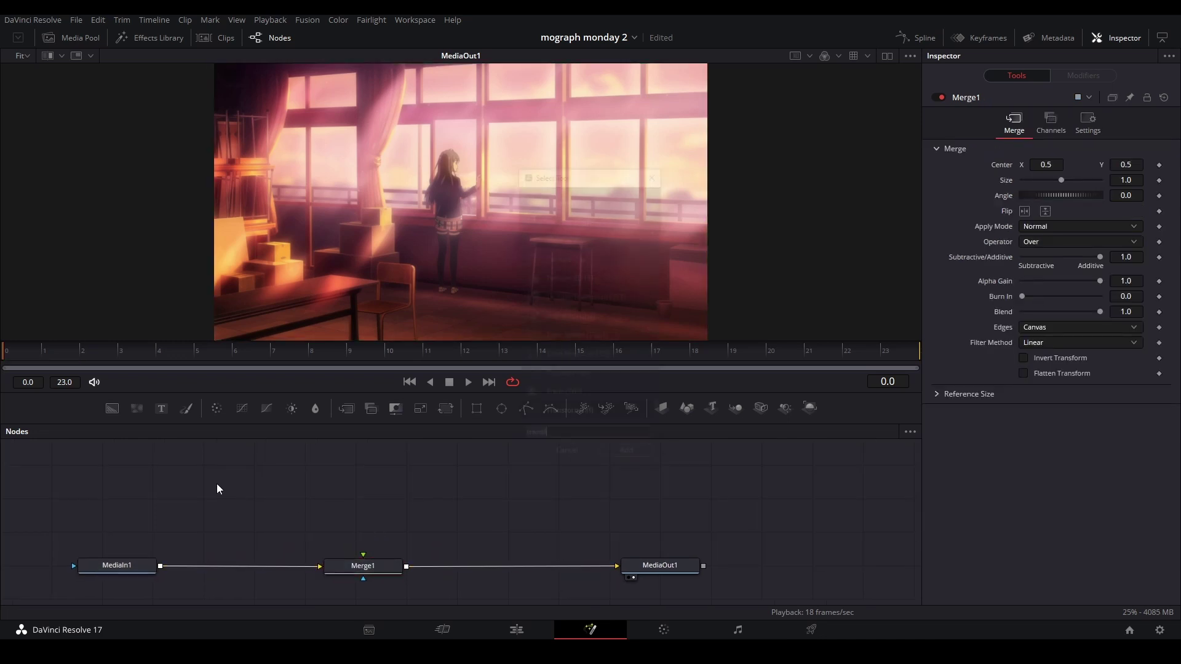
{"action": "key", "text": "shift+space"}
{"action": "type", "text": "sell"}
{"action": "key", "text": "Return"}
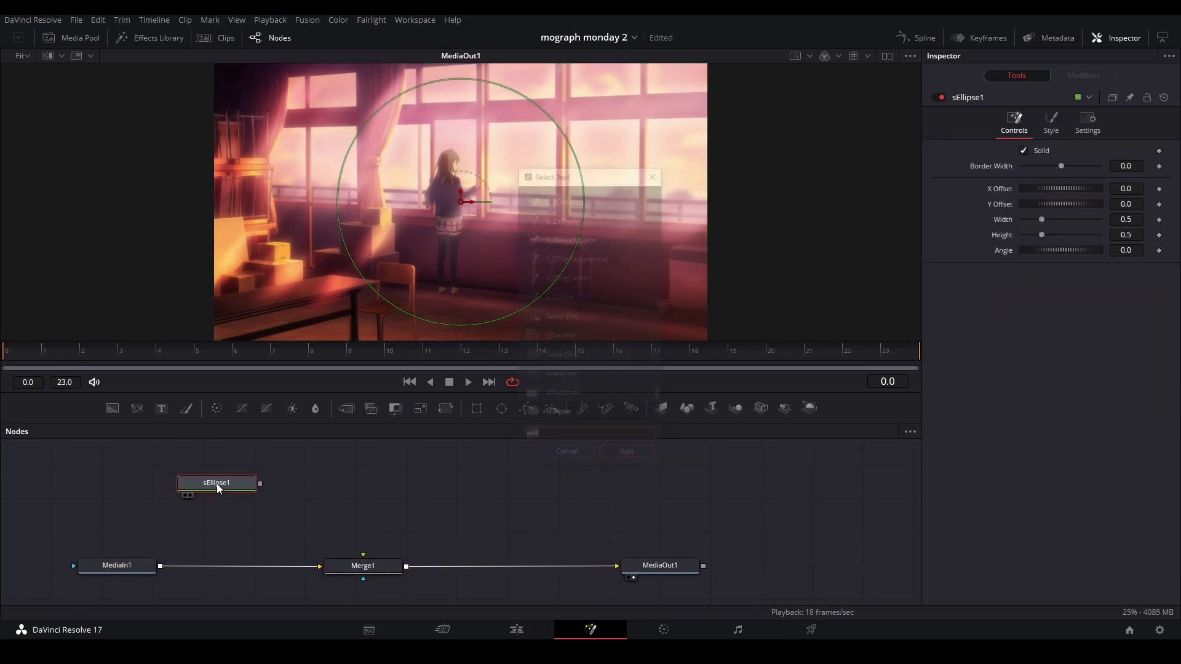
{"action": "key", "text": "shift+space"}
{"action": "type", "text": "sren"}
{"action": "key", "text": "Return"}
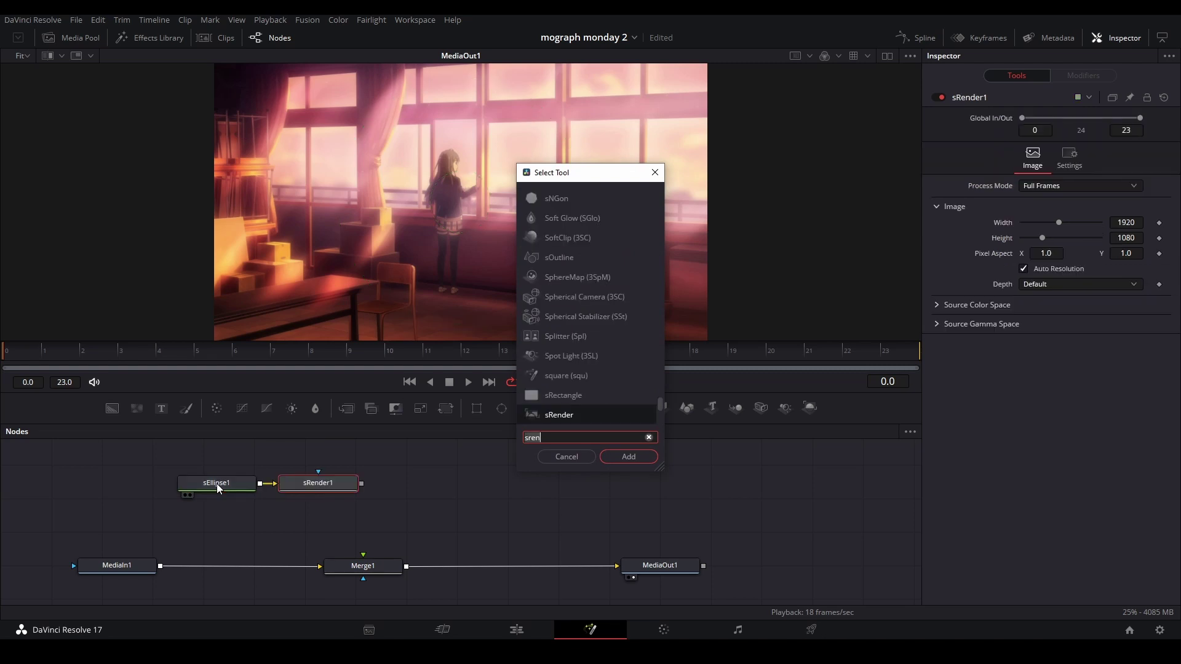
{"action": "type", "text": "mer"}
{"action": "key", "text": "Return"}
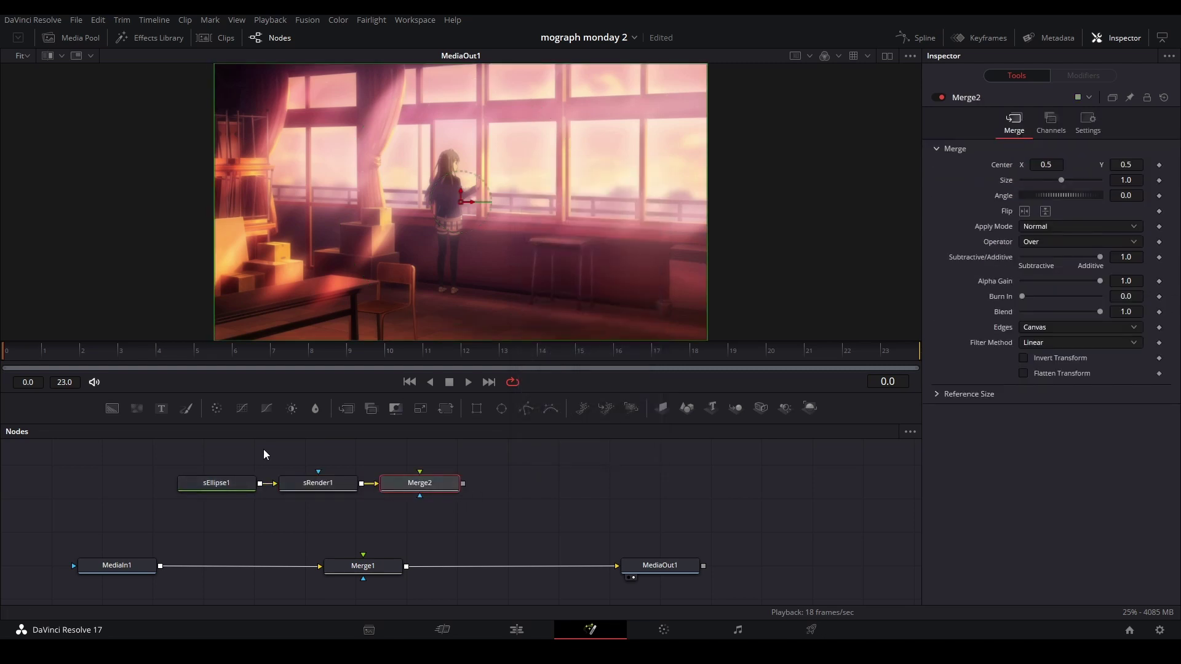
Step: Reposition the shape chain above Merge1 and connect Merge2's output to Merge1's foreground input
{"action": "left_click_drag", "start_coordinate": [258, 449], "coordinate": [425, 520]}
{"action": "left_click_drag", "start_coordinate": [215, 464], "coordinate": [360, 512]}
{"action": "left_click_drag", "start_coordinate": [427, 486], "coordinate": [365, 561]}
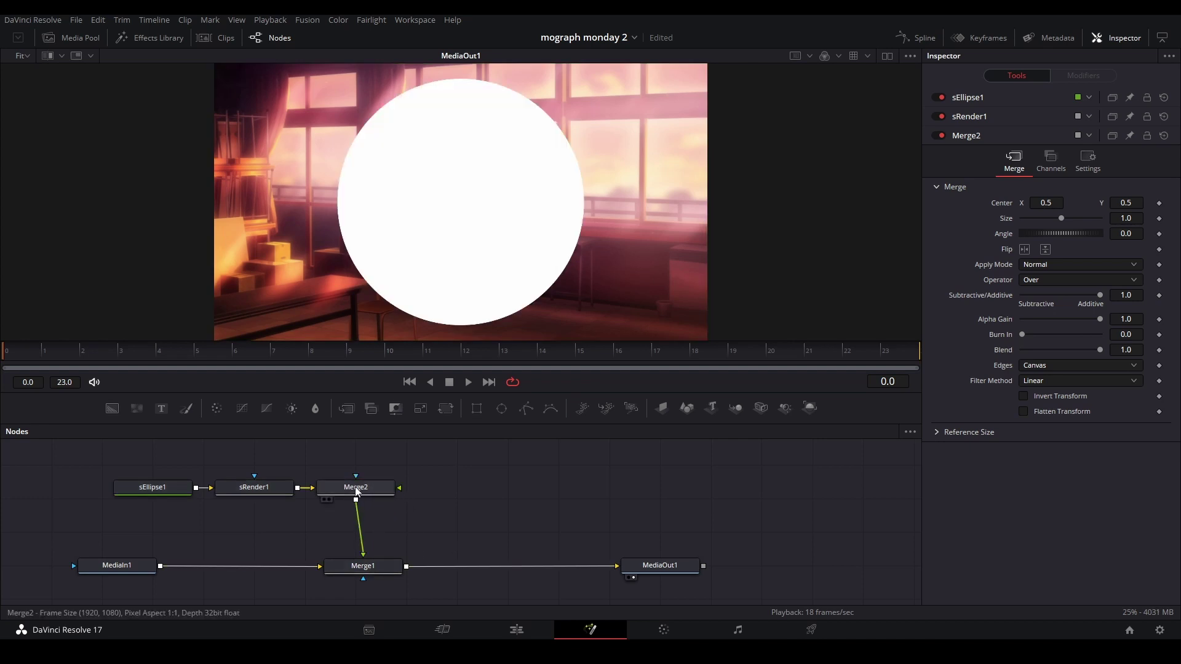
Step: View sRender1's output and link sEllipse1's Height to its Width with an expression
{"action": "left_click", "coordinate": [278, 493]}
{"action": "key", "text": "1"}
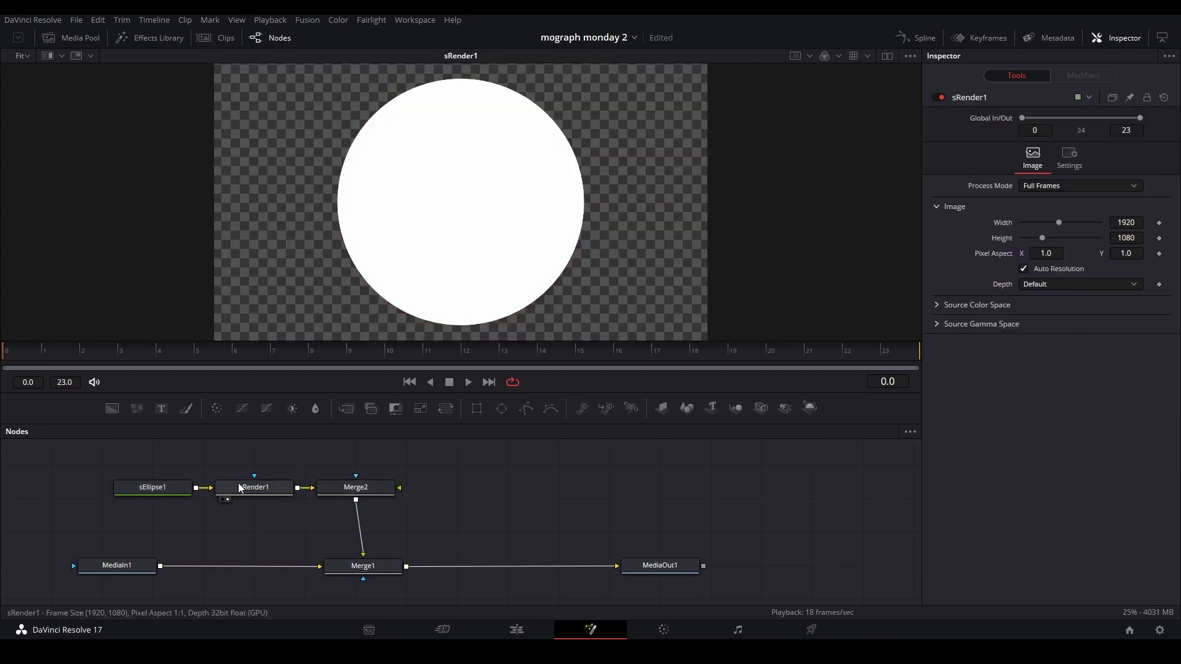
{"action": "left_click", "coordinate": [150, 493]}
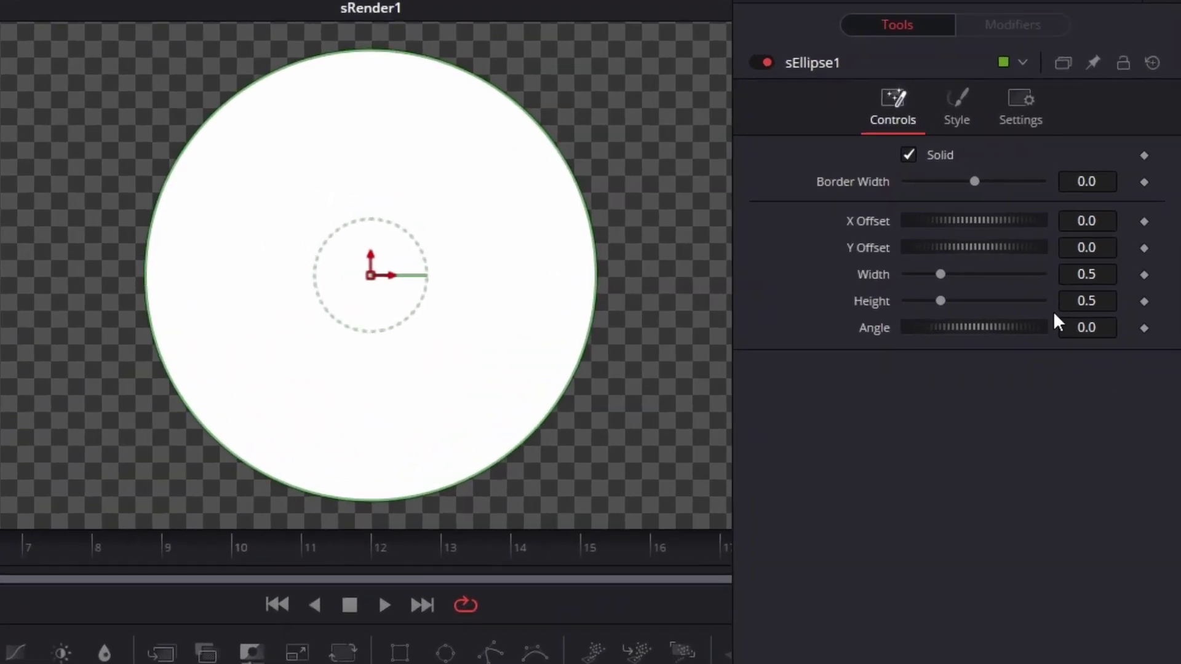
{"action": "left_click", "coordinate": [1082, 305]}
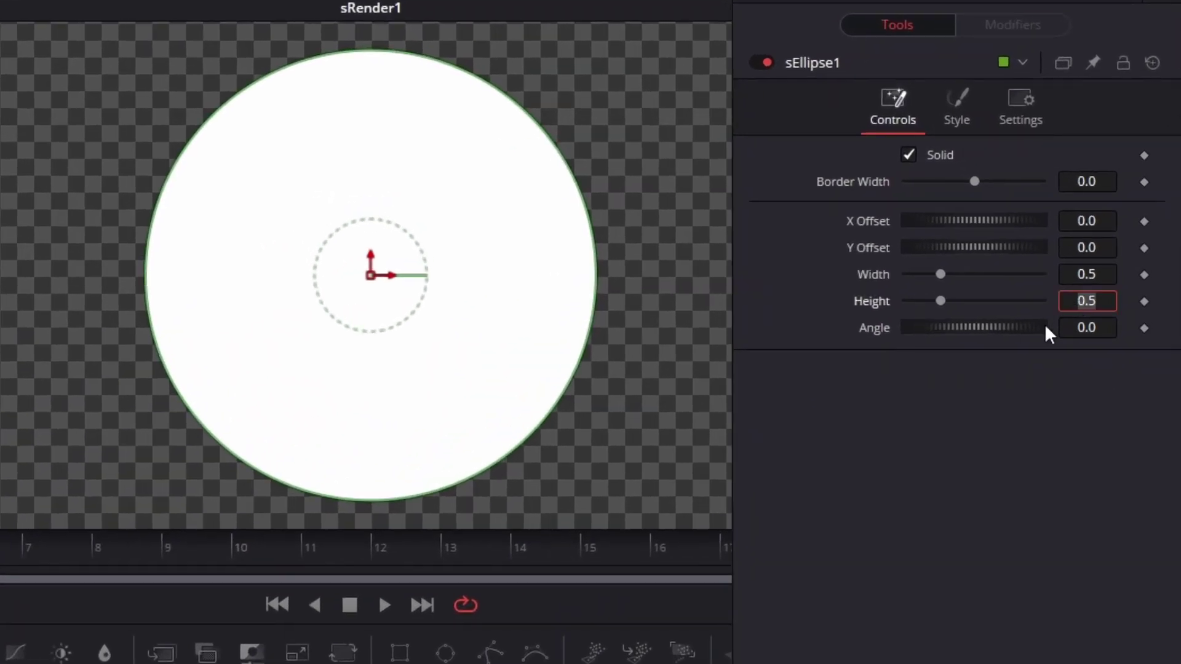
{"action": "type", "text": "="}
{"action": "key", "text": "Return"}
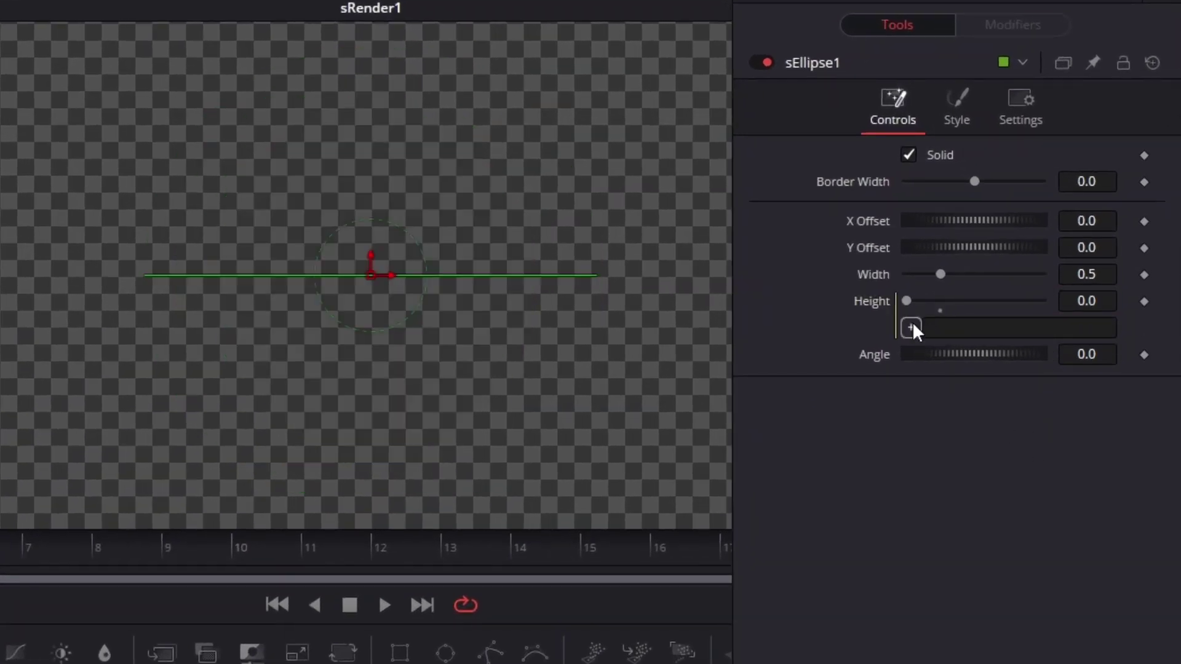
{"action": "left_click_drag", "start_coordinate": [912, 323], "coordinate": [1082, 276]}
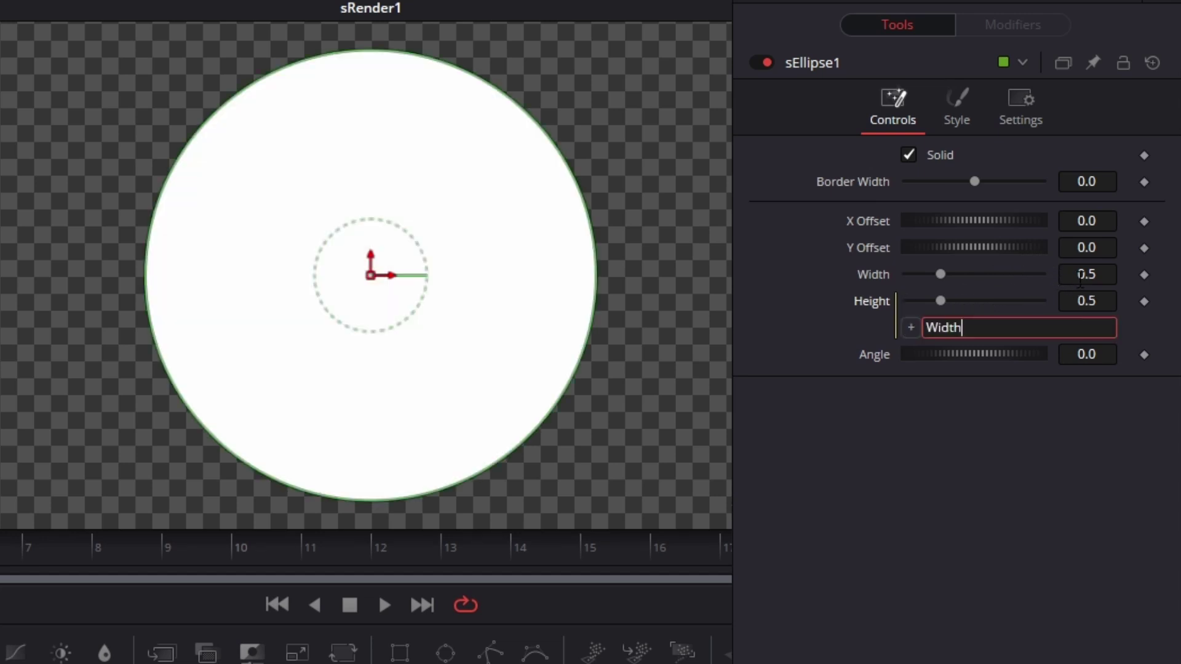
{"action": "left_click", "coordinate": [982, 525]}
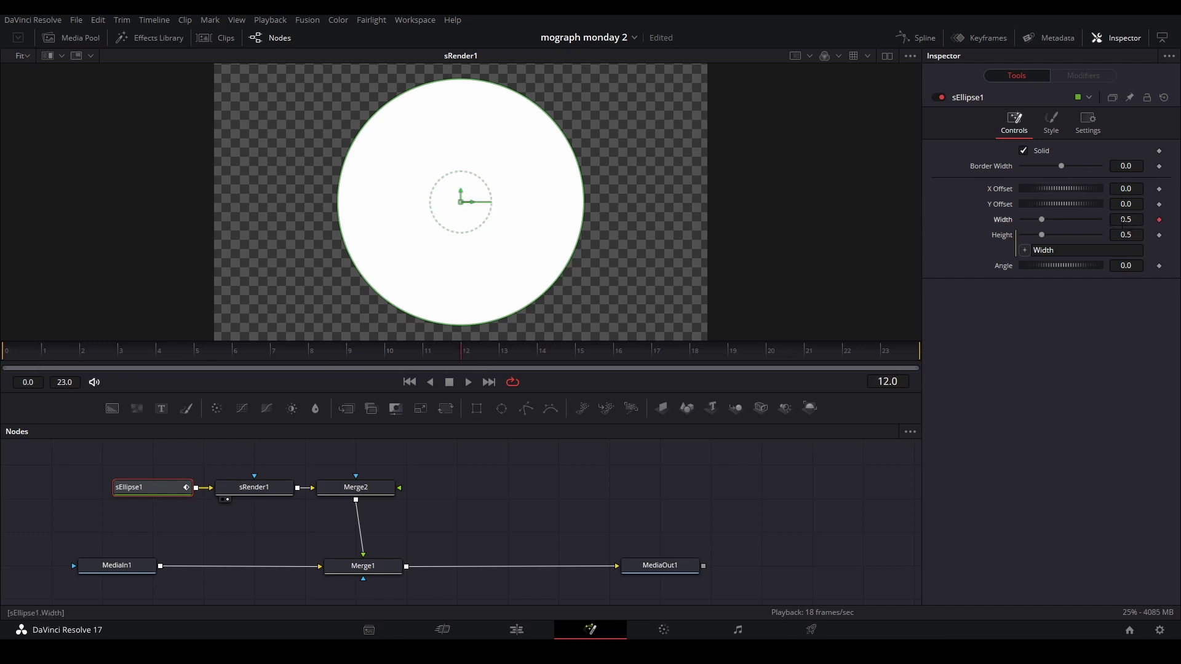
Step: Keyframe sEllipse1's Width at 0.8 on frame 12 and 0.0 on frame 0
{"action": "left_click_drag", "start_coordinate": [1123, 220], "coordinate": [1149, 220]}
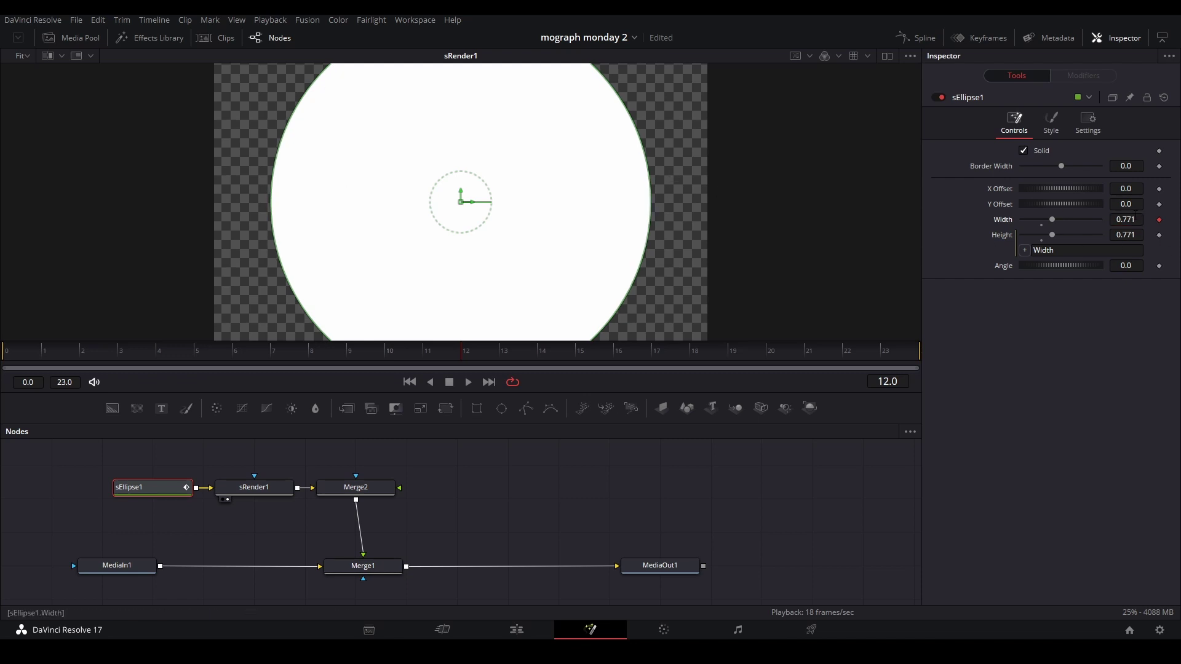
{"action": "type", "text": "0.8"}
{"action": "key", "text": "Return"}
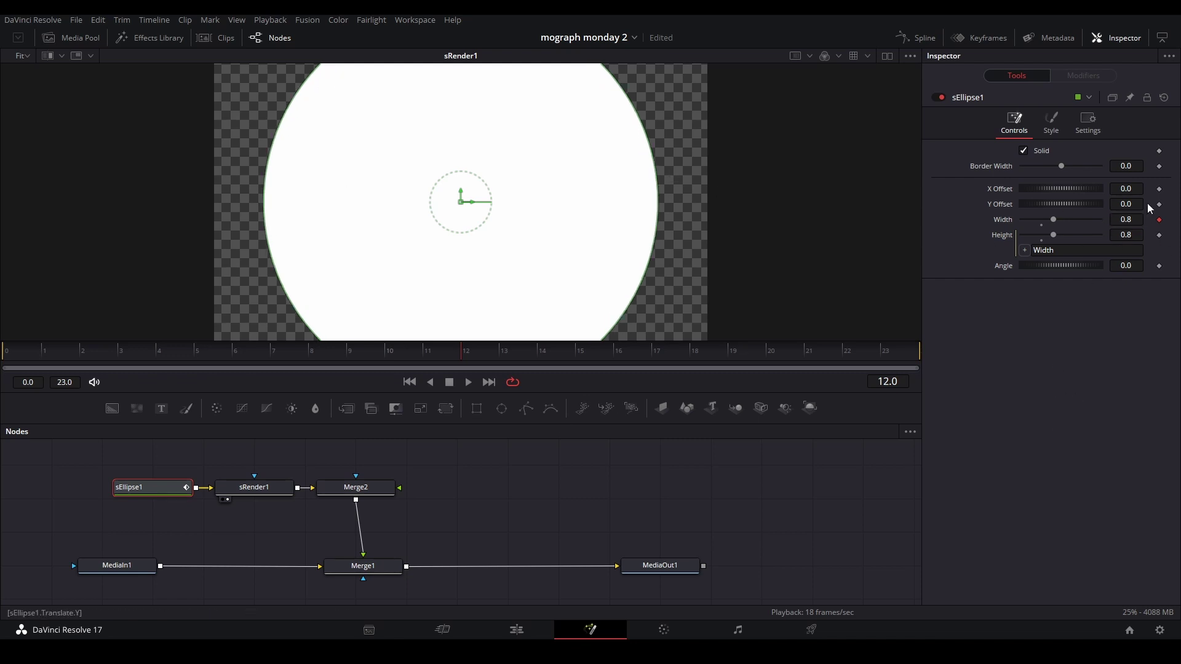
{"action": "left_click_drag", "start_coordinate": [1124, 220], "coordinate": [1157, 220]}
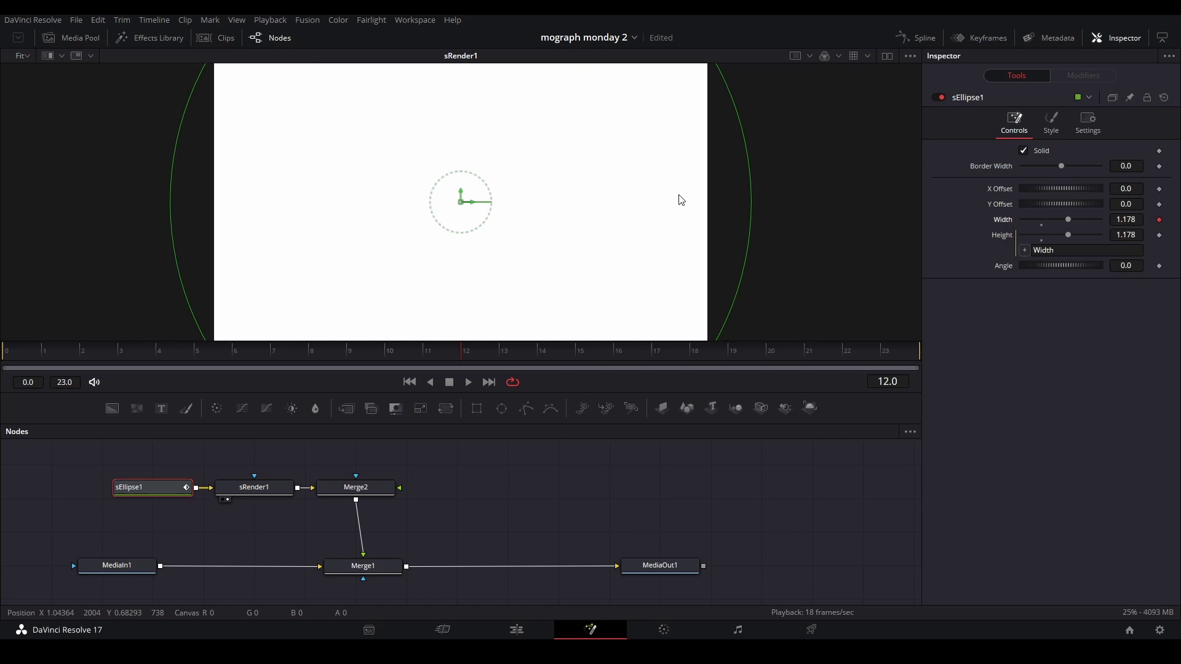
{"action": "type", "text": "0.8"}
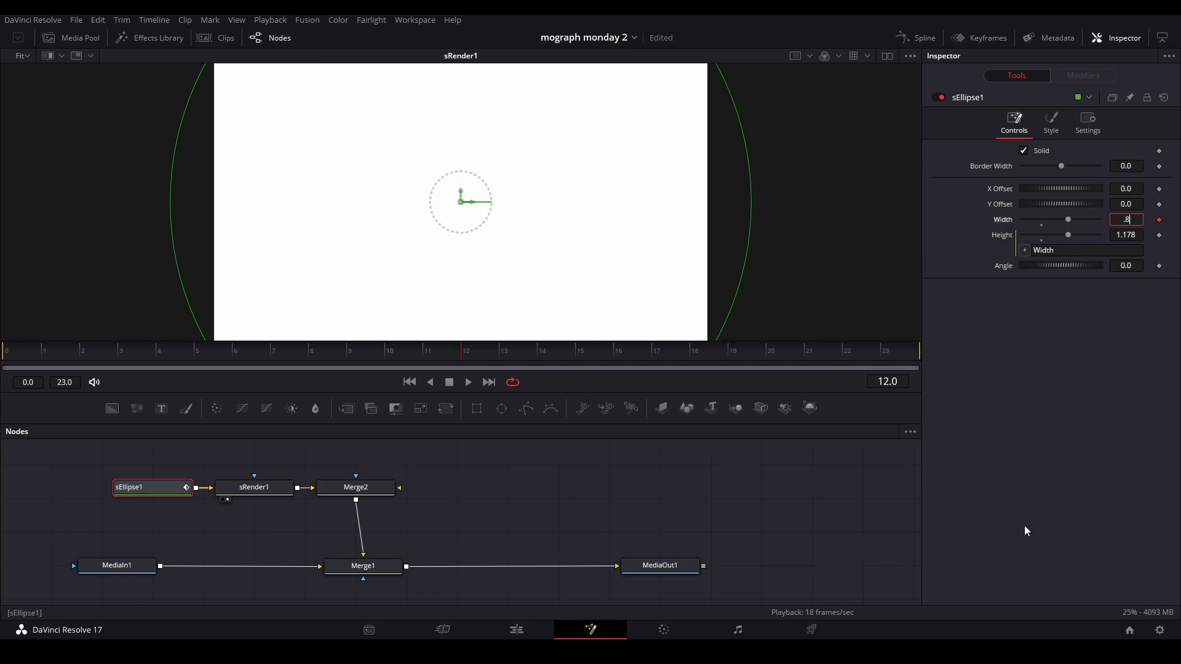
{"action": "key", "text": "Return"}
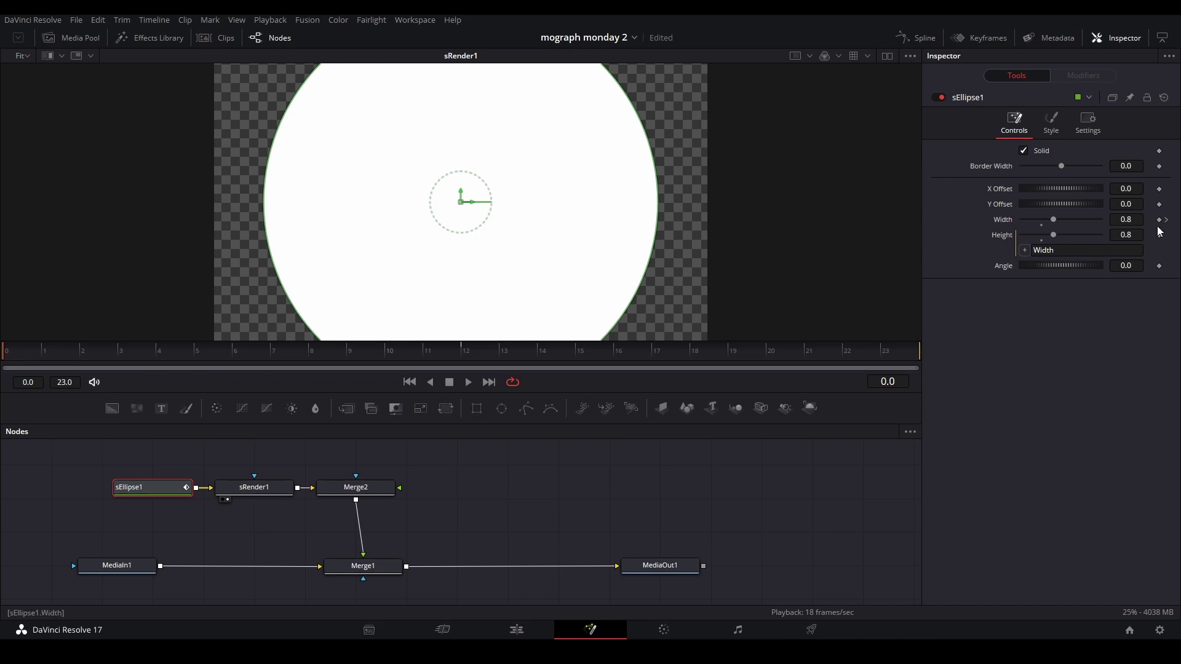
{"action": "left_click_drag", "start_coordinate": [1129, 221], "coordinate": [886, 341]}
{"action": "left_click", "coordinate": [702, 492]}
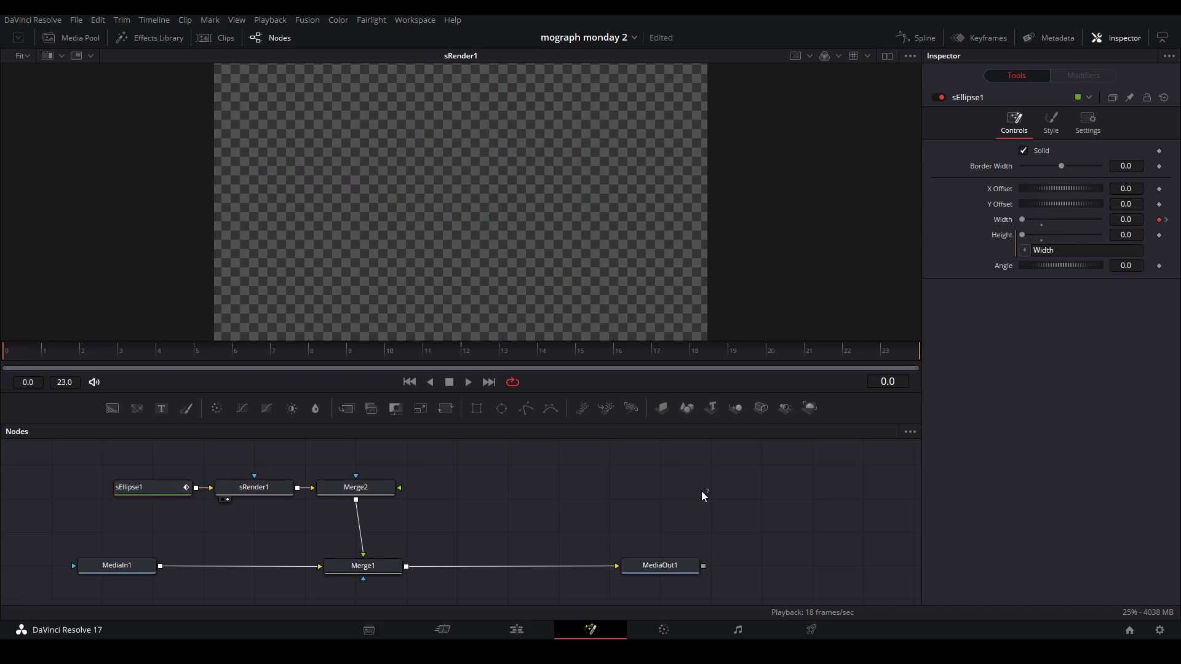
Step: Smooth sEllipse1's Width spline and adjust its handles so the circle grows slowly, with a steep rise into frame 12, and play it back
{"action": "left_click", "coordinate": [915, 39]}
{"action": "left_click", "coordinate": [432, 479]}
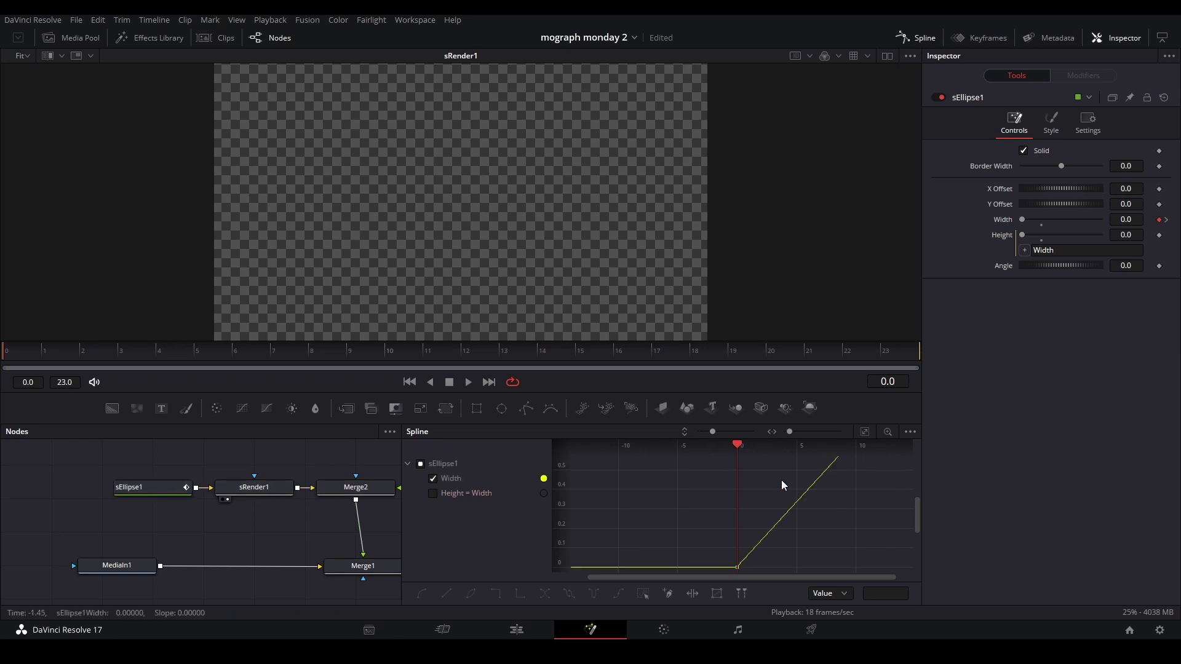
{"action": "left_click", "coordinate": [865, 431]}
{"action": "scroll", "coordinate": [892, 474], "scroll_direction": "up", "scroll_amount": 2}
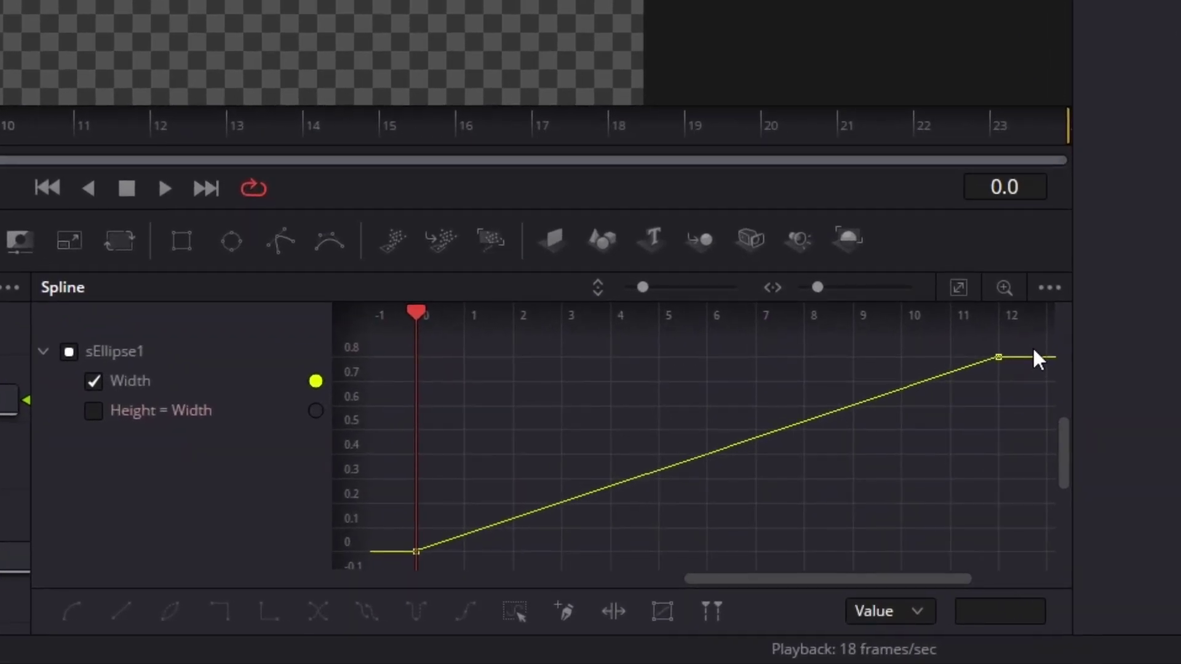
{"action": "left_click_drag", "start_coordinate": [903, 461], "coordinate": [577, 609]}
{"action": "key", "text": "shift+s"}
{"action": "left_click_drag", "start_coordinate": [804, 357], "coordinate": [920, 547]}
{"action": "key", "text": "space"}
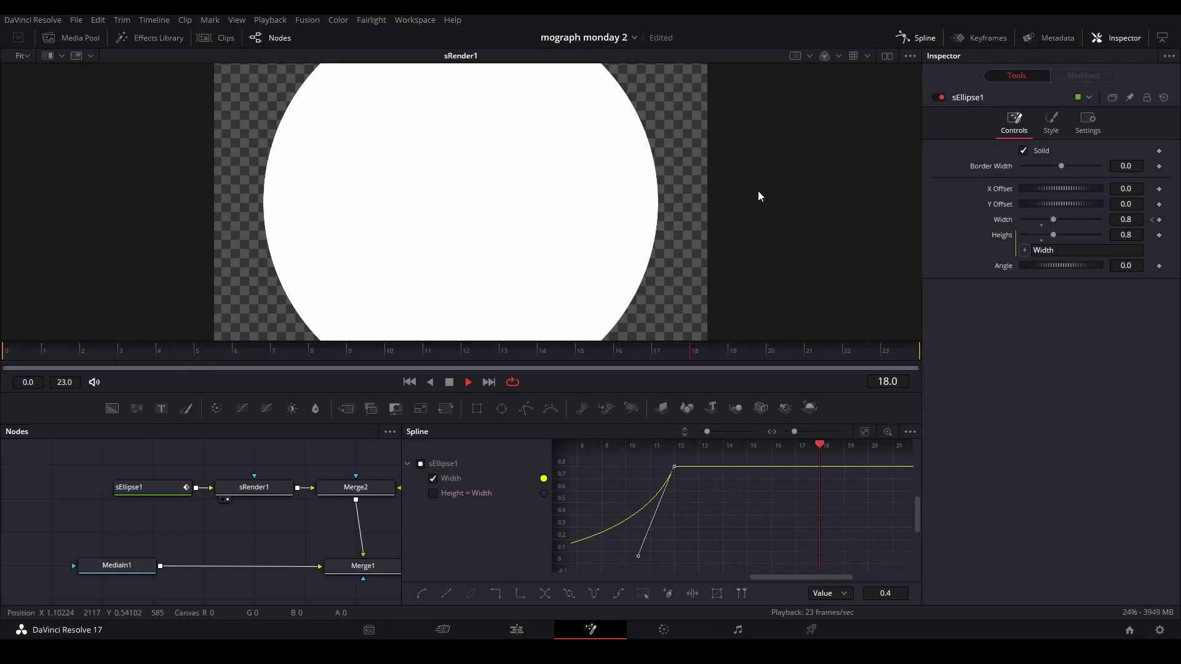
{"action": "key", "text": "space"}
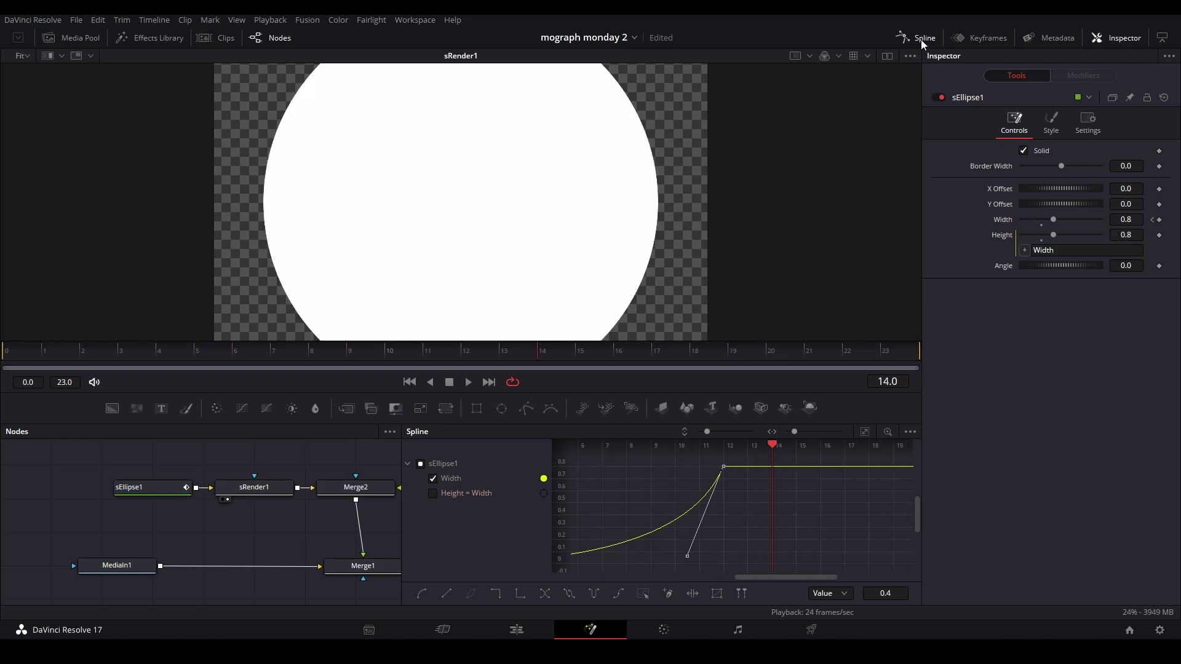
{"action": "left_click", "coordinate": [920, 40]}
{"action": "left_click_drag", "start_coordinate": [435, 510], "coordinate": [511, 516]}
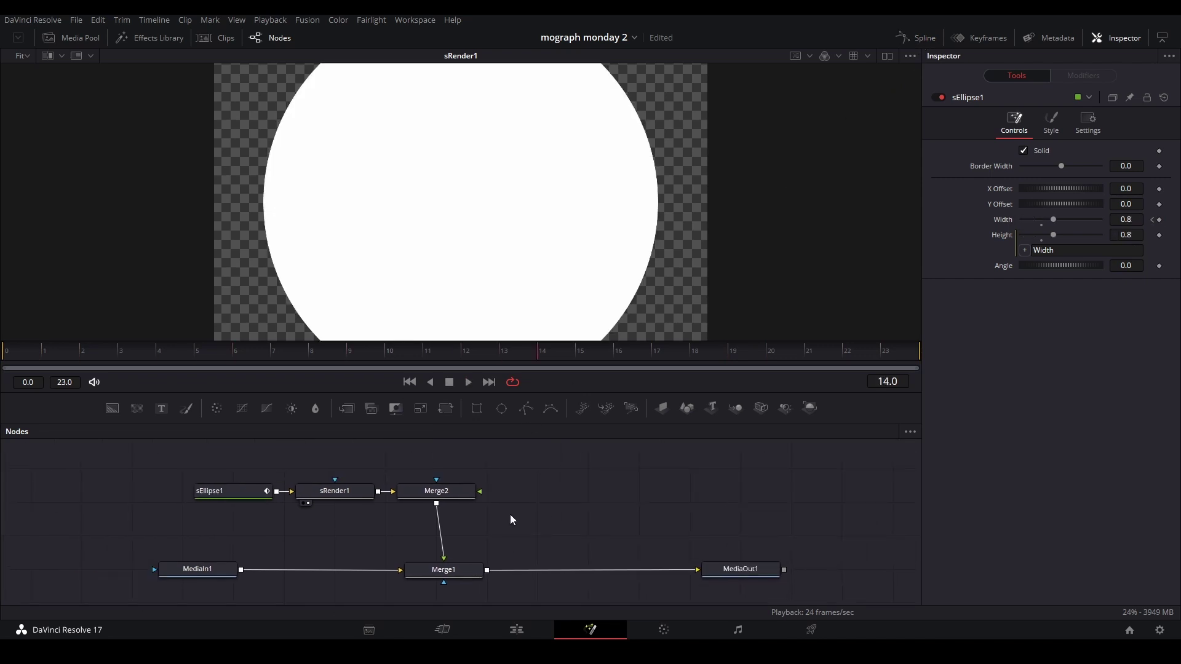
Step: Move sEllipse1 and sRender1 up and away from Merge2 to make room for another node
{"action": "left_click_drag", "start_coordinate": [311, 496], "coordinate": [384, 513]}
{"action": "left_click_drag", "start_coordinate": [285, 478], "coordinate": [424, 532]}
{"action": "left_click_drag", "start_coordinate": [430, 511], "coordinate": [366, 467]}
{"action": "left_click", "coordinate": [366, 472]}
{"action": "left_click_drag", "start_coordinate": [455, 455], "coordinate": [422, 489]}
{"action": "left_click", "coordinate": [423, 490]}
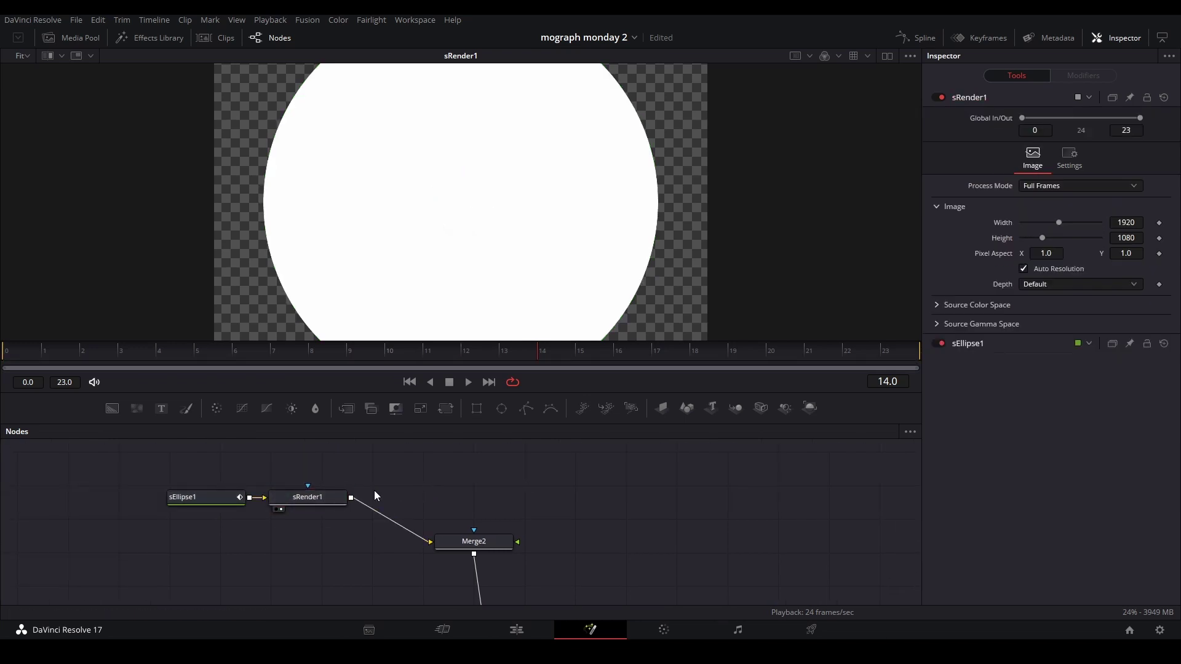
Step: Add a Background node beside sRender1, connect sRender1's output as its mask, and view the Background
{"action": "left_click_drag", "start_coordinate": [136, 408], "coordinate": [552, 498]}
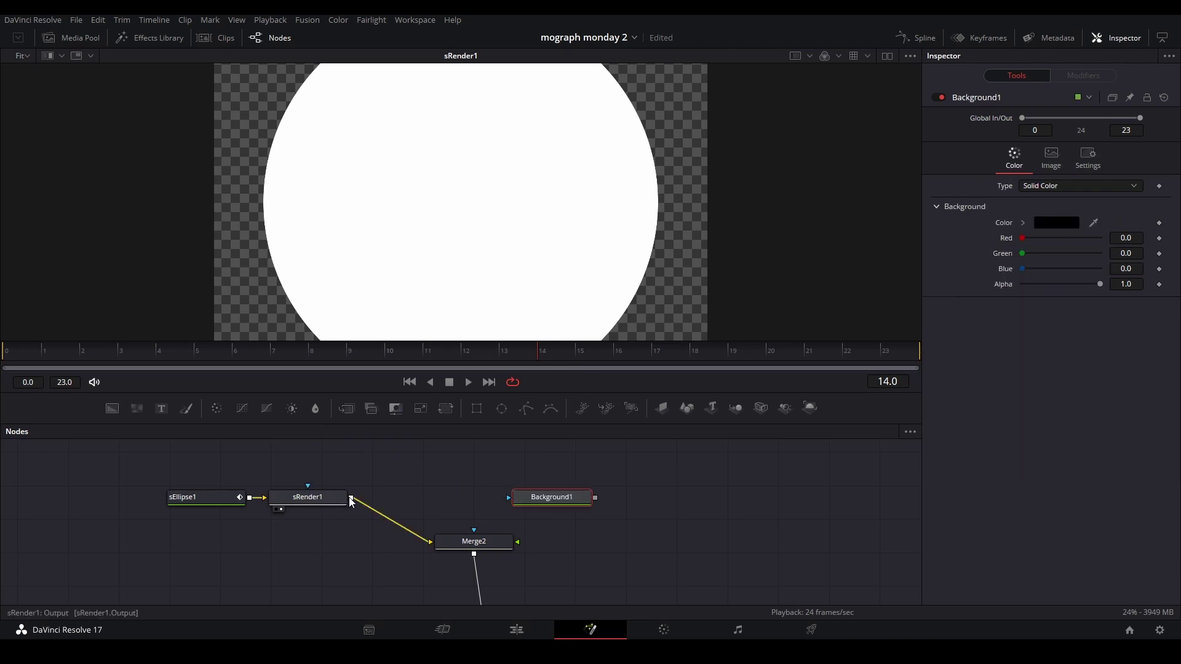
{"action": "left_click_drag", "start_coordinate": [350, 497], "coordinate": [558, 499]}
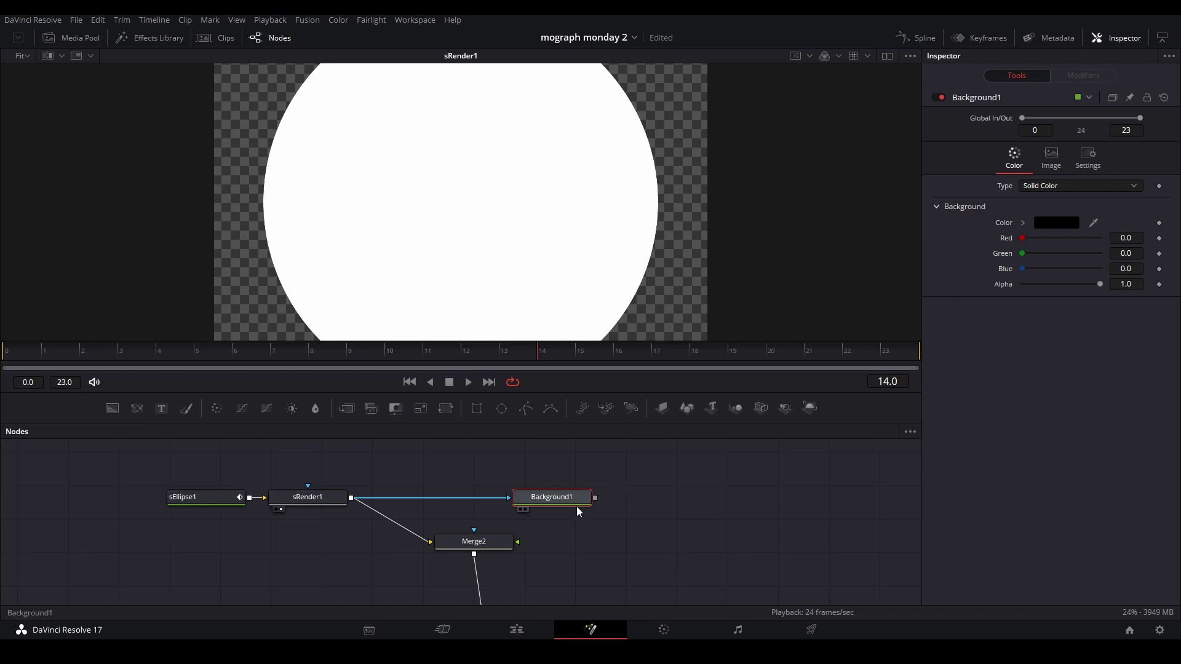
{"action": "mouse_move", "coordinate": [577, 503]}
{"action": "left_mouse_down"}
{"action": "mouse_move", "coordinate": [590, 493]}
{"action": "mouse_move", "coordinate": [577, 501]}
{"action": "left_mouse_up"}
{"action": "key", "text": "1"}
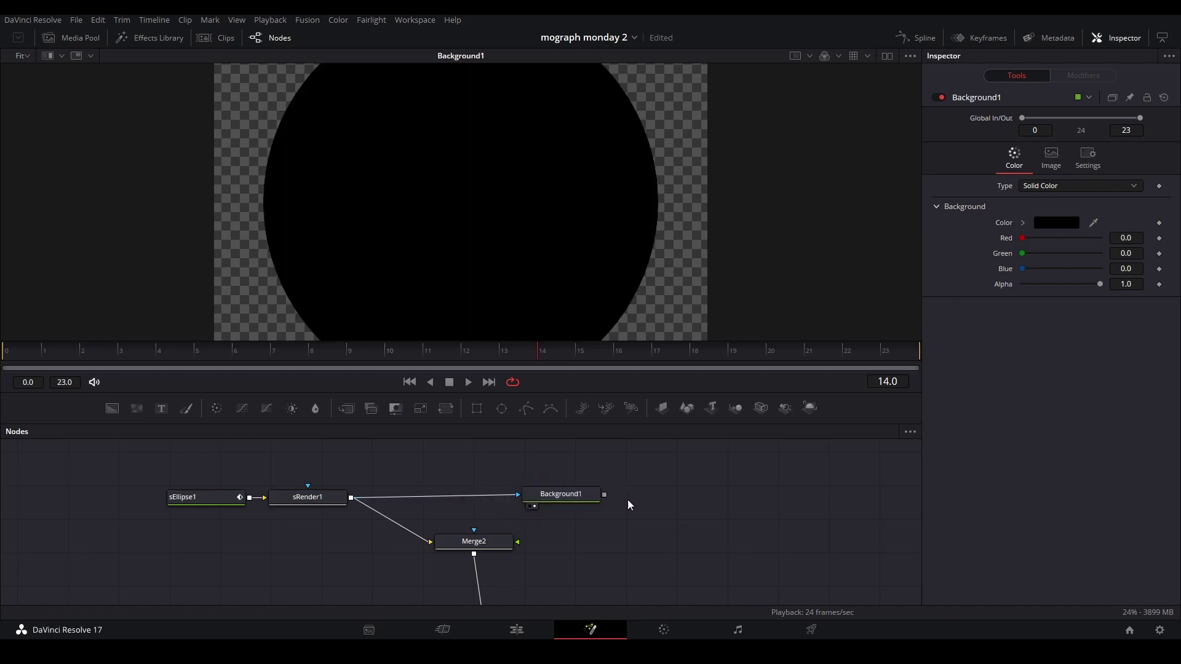
Step: Set the Background1 colour to light blue, about hue 0.592, saturation 0.518 and value 0.969
{"action": "left_click", "coordinate": [1024, 223]}
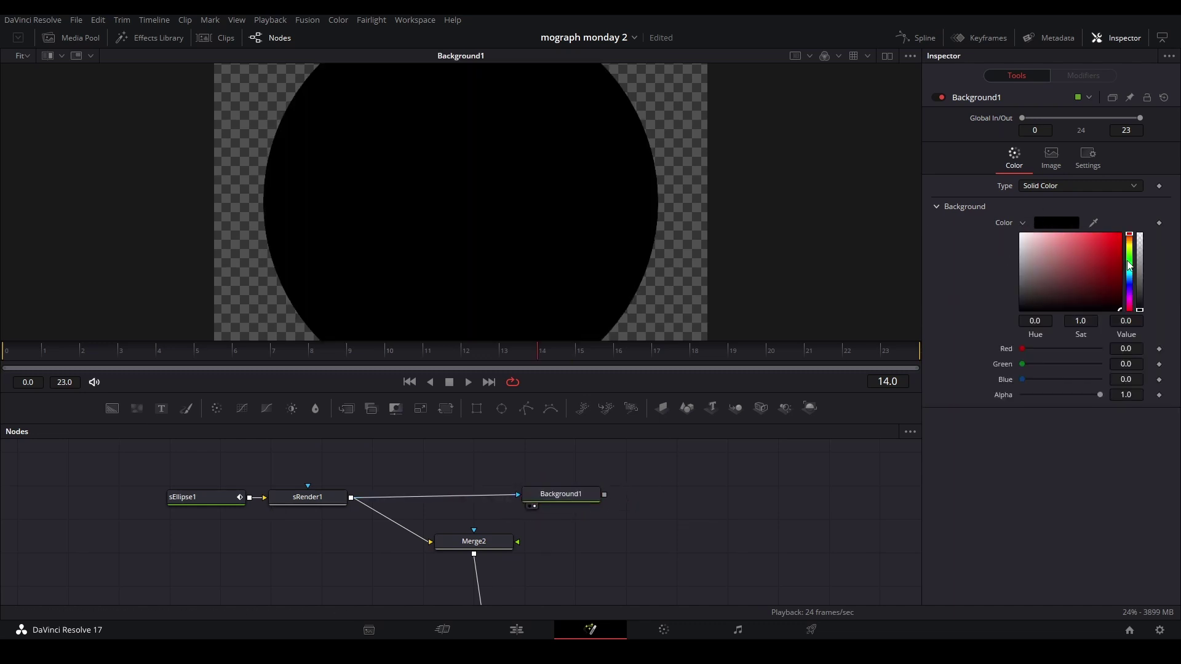
{"action": "left_click_drag", "start_coordinate": [1129, 266], "coordinate": [1132, 283]}
{"action": "left_click_drag", "start_coordinate": [1082, 244], "coordinate": [1072, 237]}
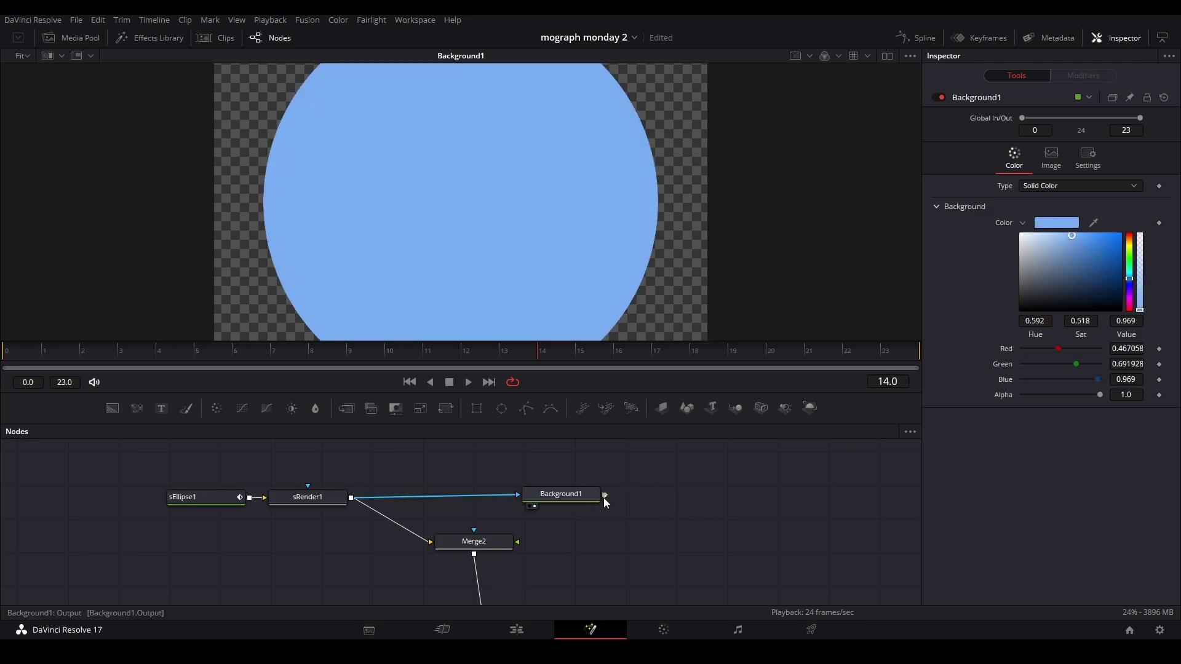
Step: Merge Background1 over the white circle through Merge2, view Merge2 and play back the animation
{"action": "left_click_drag", "start_coordinate": [604, 496], "coordinate": [492, 542]}
{"action": "left_click", "coordinate": [492, 543]}
{"action": "key", "text": "2"}
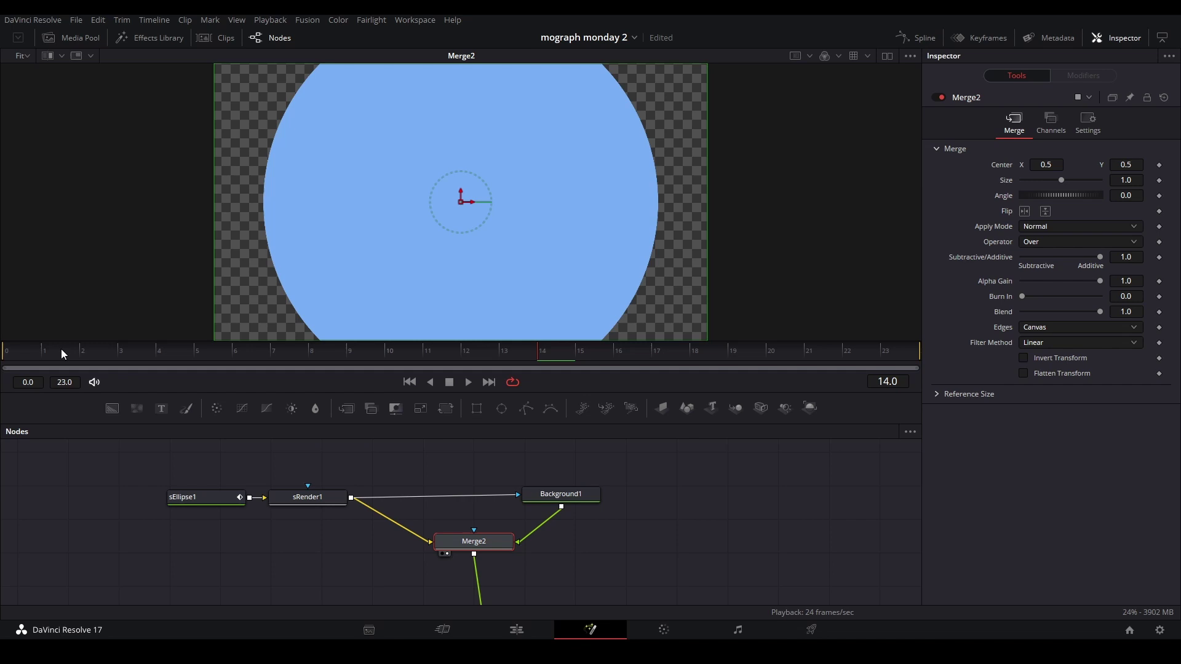
{"action": "left_click", "coordinate": [61, 348]}
{"action": "key", "text": "space"}
{"action": "key", "text": "space"}
Step: Add a Time Speed node and insert it between sRender1 and Background1
{"action": "left_click", "coordinate": [464, 467]}
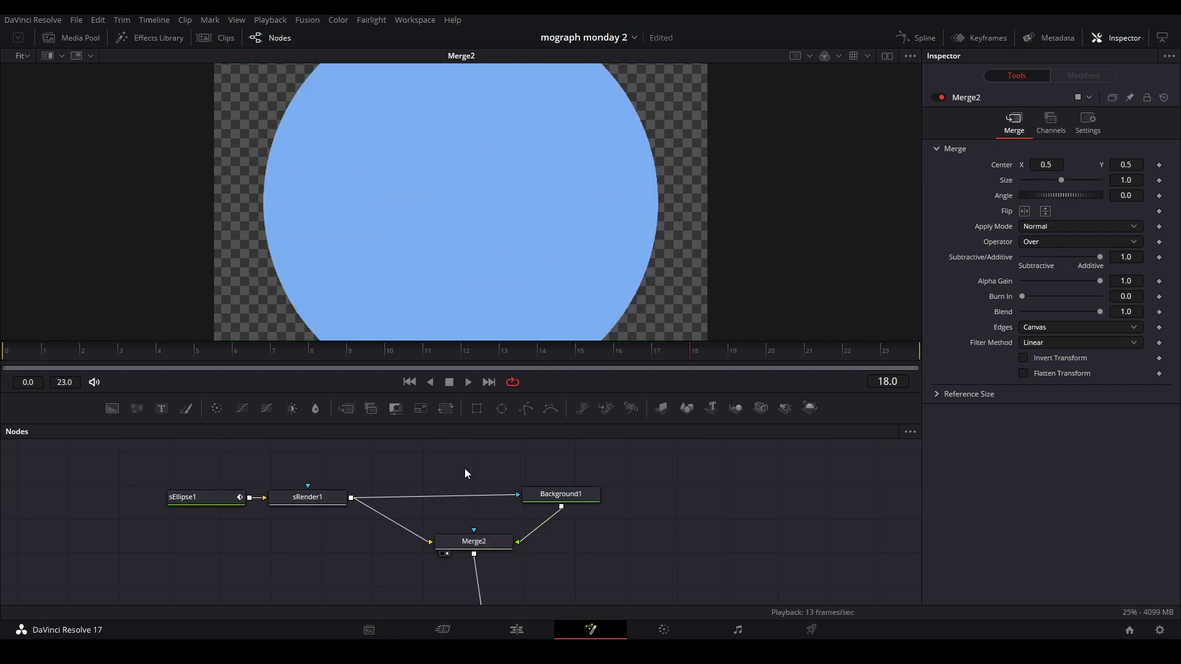
{"action": "key", "text": "shift+space"}
{"action": "type", "text": "time"}
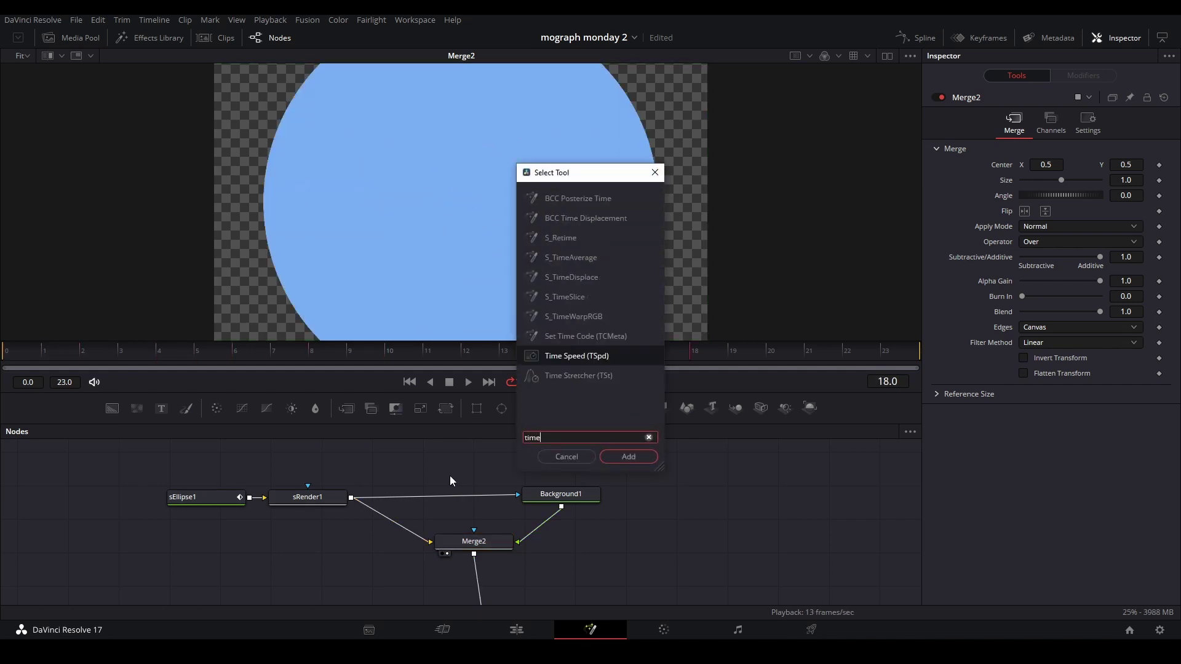
{"action": "key", "text": "Down"}
{"action": "key", "text": "Up"}
{"action": "key", "text": "Return"}
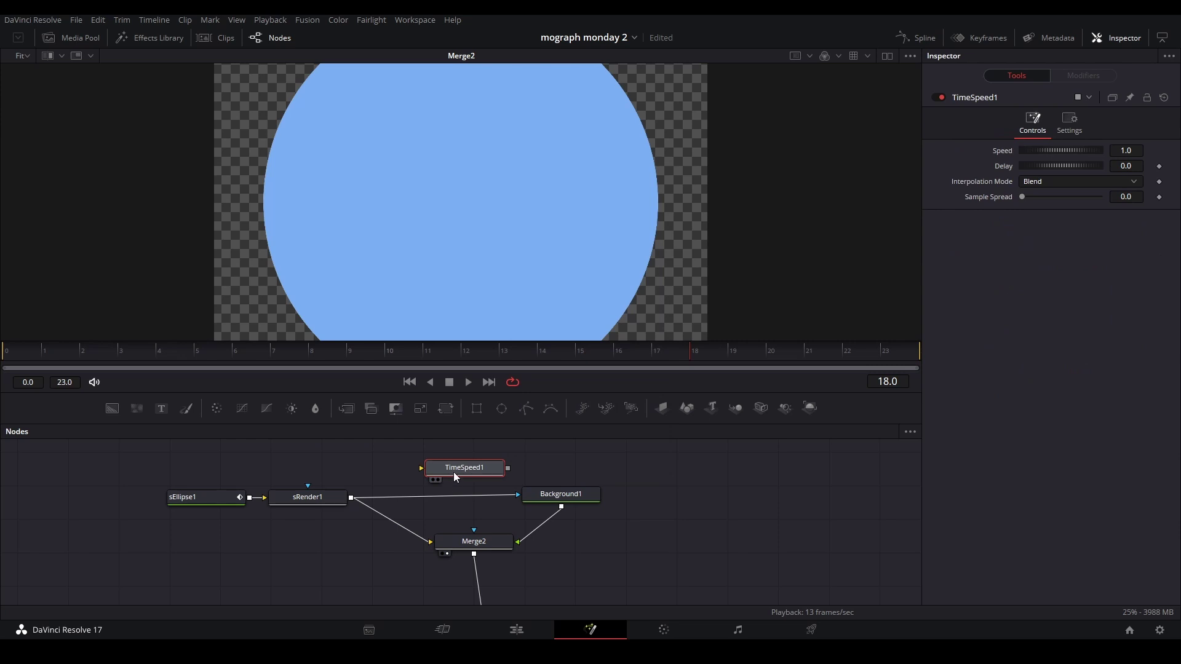
{"action": "left_click_drag", "start_coordinate": [454, 489], "coordinate": [456, 499]}
{"action": "left_click_drag", "start_coordinate": [181, 470], "coordinate": [483, 492]}
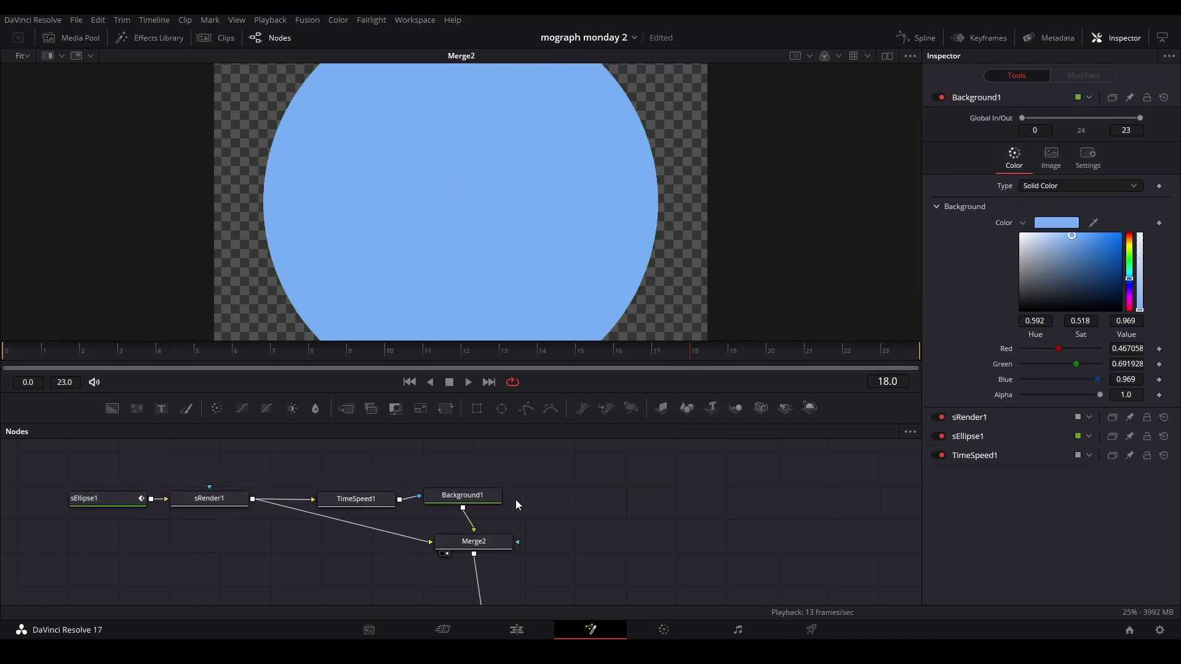
Step: Set TimeSpeed1's Delay to 5 and play back the blue circle's offset growth
{"action": "left_click", "coordinate": [372, 499]}
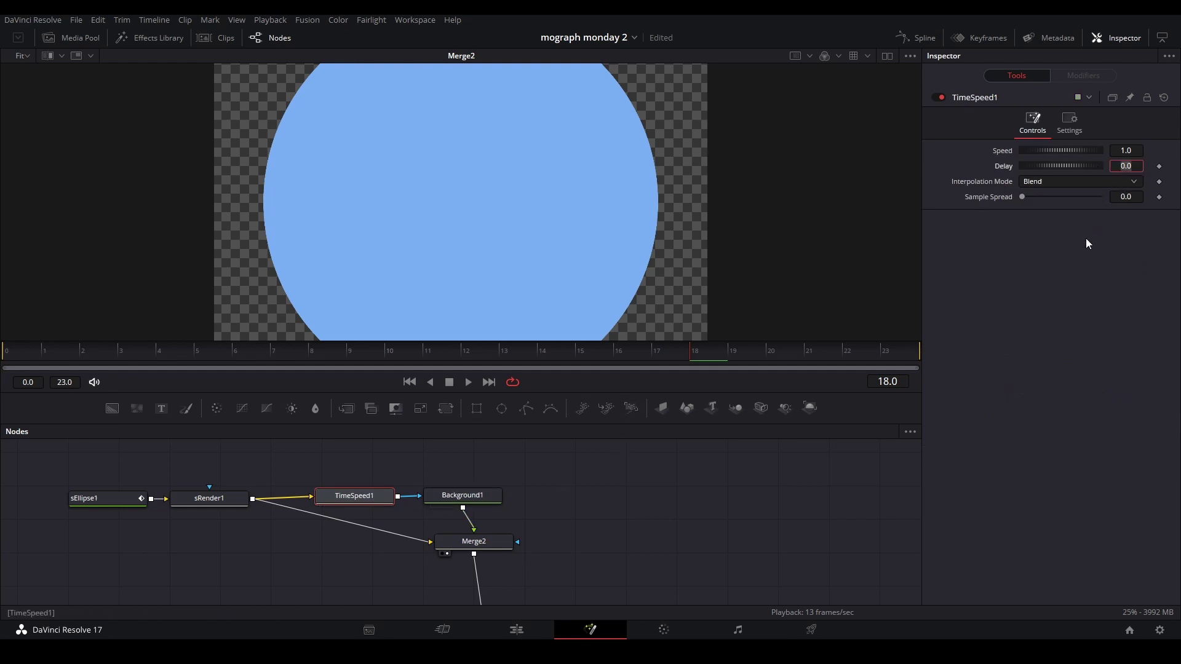
{"action": "type", "text": "5"}
{"action": "key", "text": "Return"}
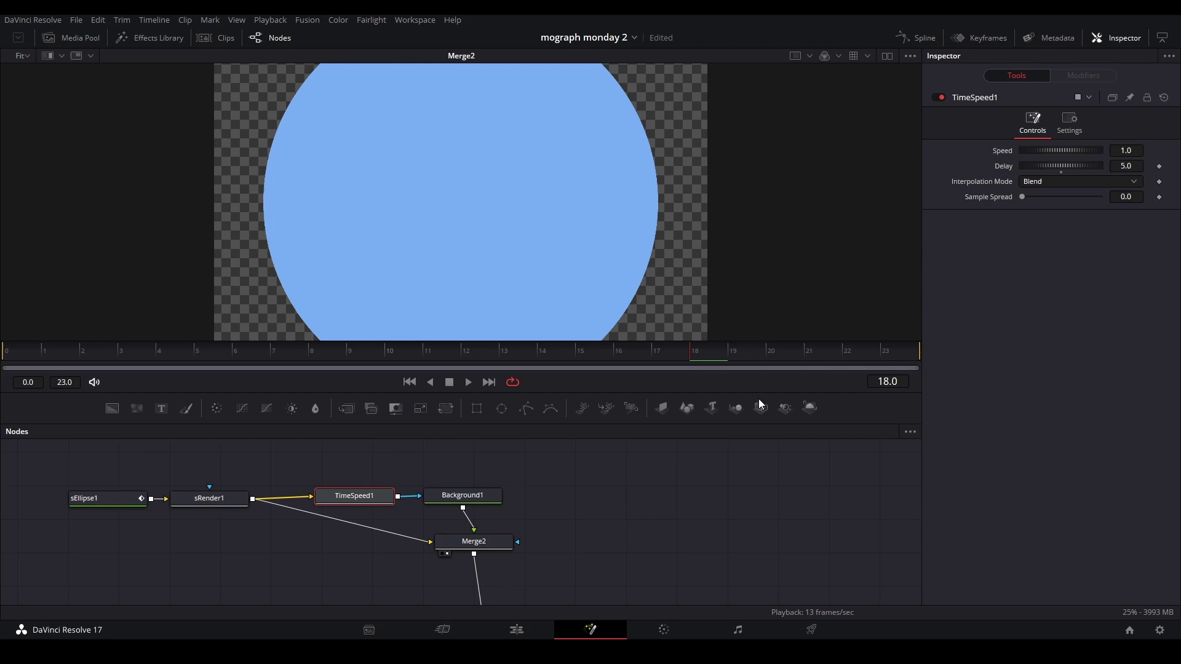
{"action": "left_click", "coordinate": [659, 523]}
{"action": "left_click_drag", "start_coordinate": [522, 559], "coordinate": [532, 534]}
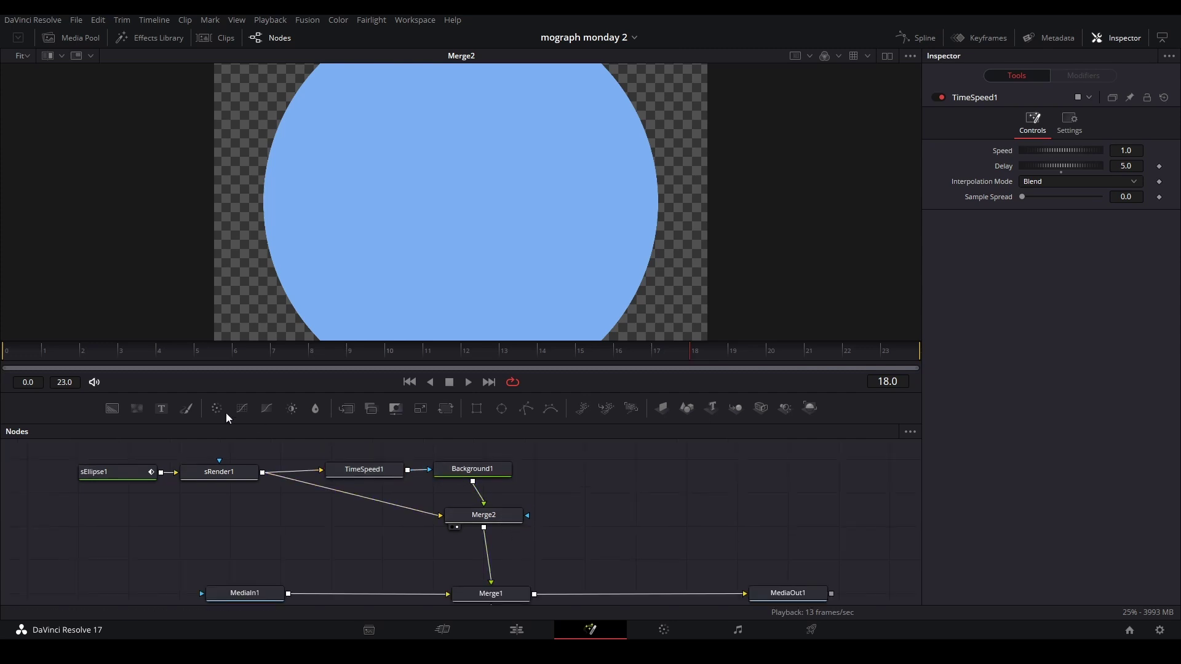
{"action": "left_click", "coordinate": [27, 348]}
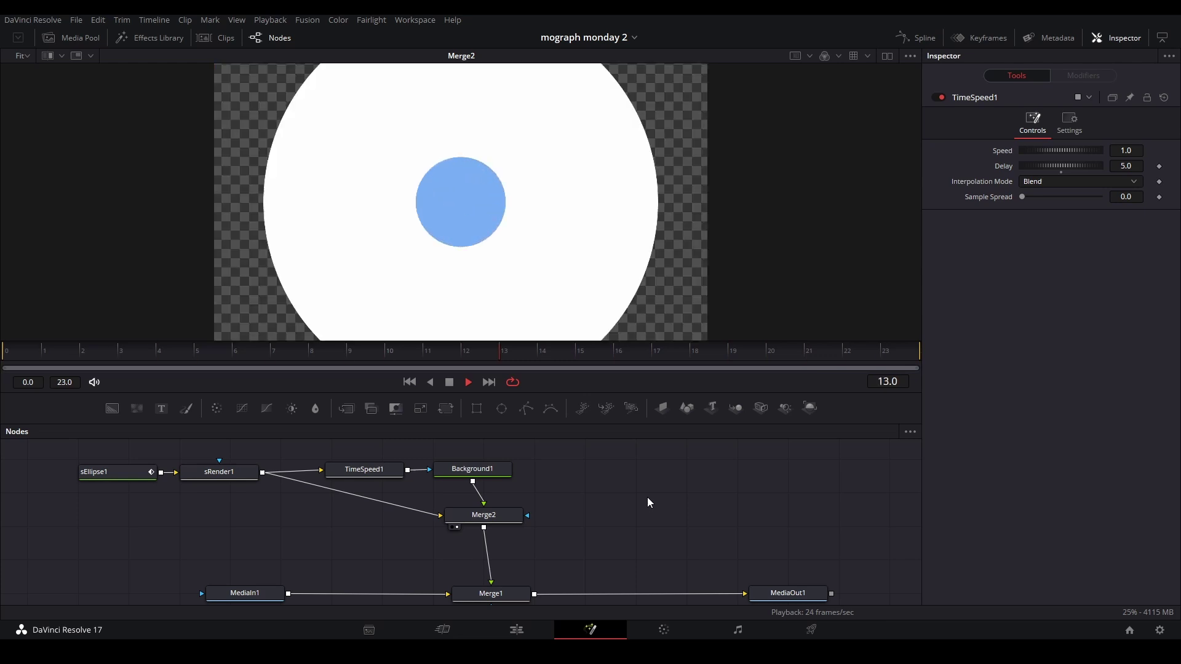
{"action": "key", "text": "space"}
{"action": "left_click", "coordinate": [692, 352]}
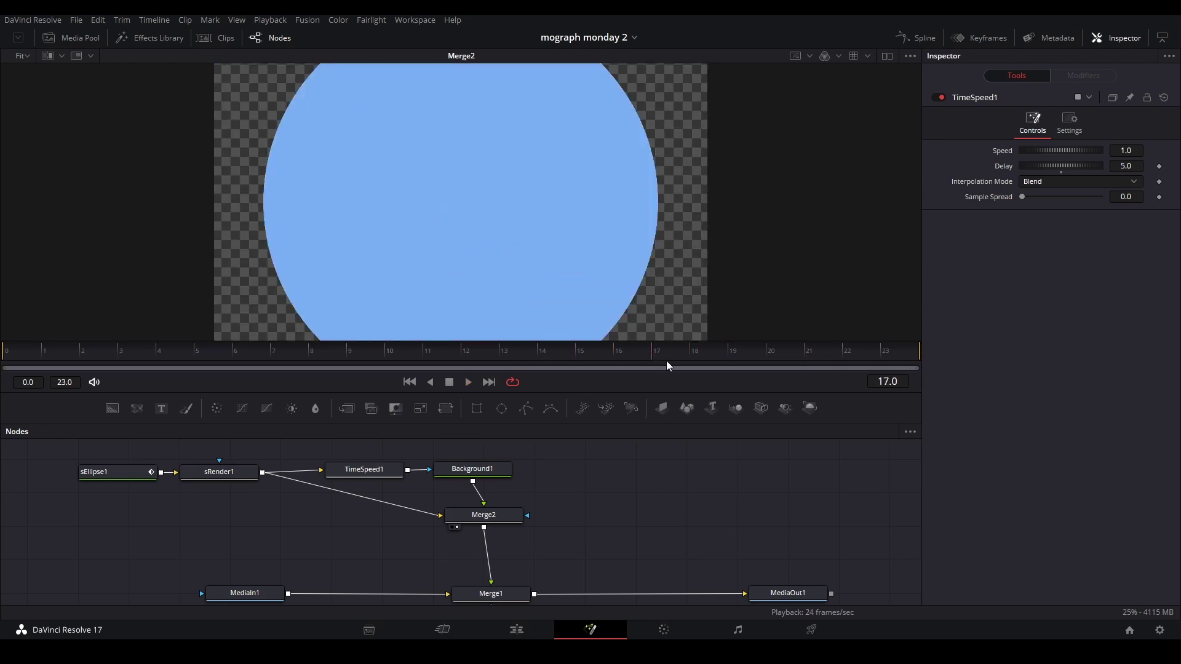
Step: Line up MediaIn1 beneath sEllipse1 in the node tree
{"action": "left_click_drag", "start_coordinate": [573, 532], "coordinate": [541, 535]}
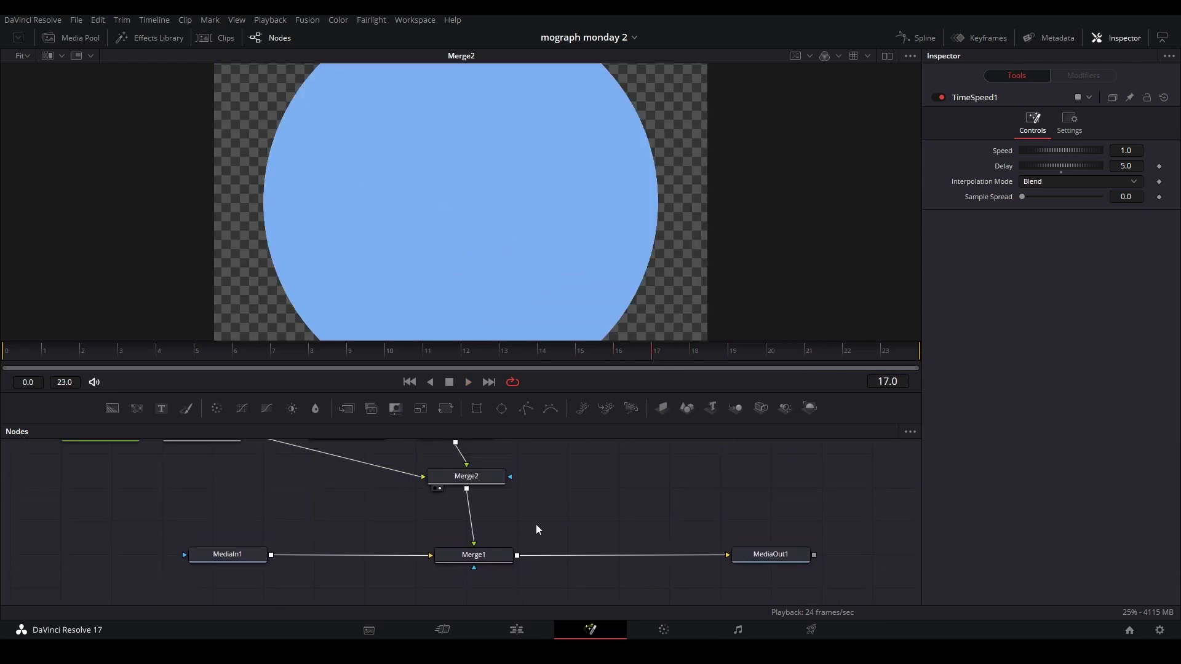
{"action": "left_click_drag", "start_coordinate": [470, 527], "coordinate": [468, 540]}
{"action": "scroll", "coordinate": [436, 537], "scroll_direction": "down", "scroll_amount": 2}
{"action": "left_click_drag", "start_coordinate": [289, 560], "coordinate": [202, 560]}
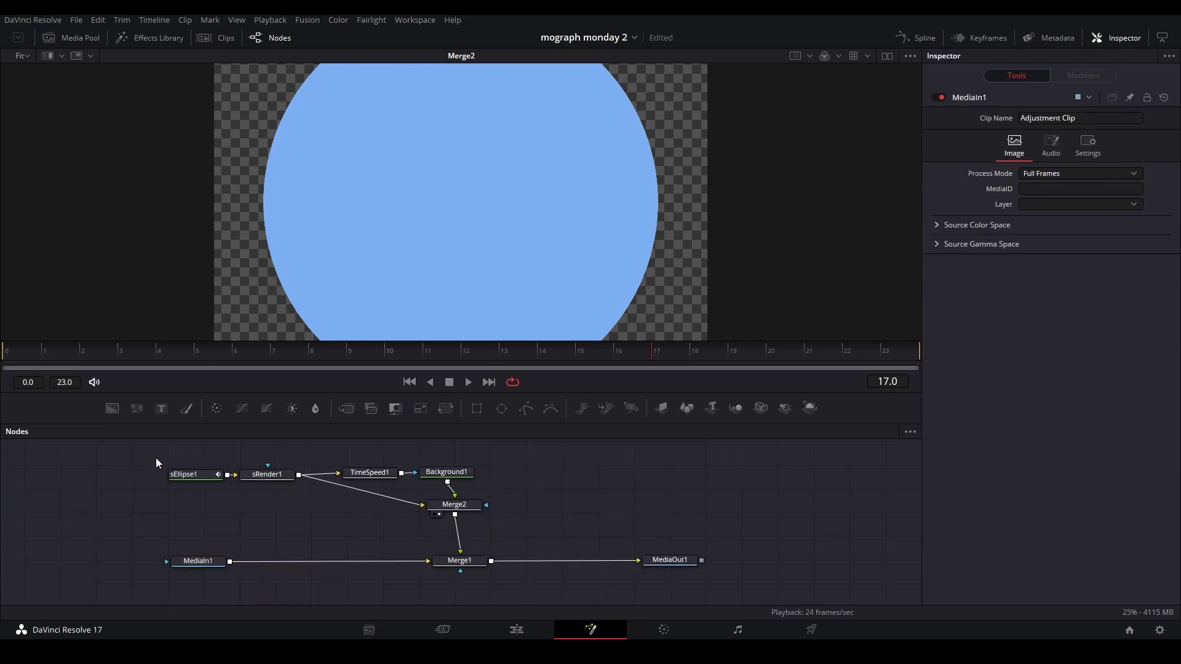
{"action": "left_click_drag", "start_coordinate": [157, 459], "coordinate": [300, 507]}
{"action": "left_click", "coordinate": [305, 507]}
{"action": "left_click_drag", "start_coordinate": [359, 531], "coordinate": [354, 521]}
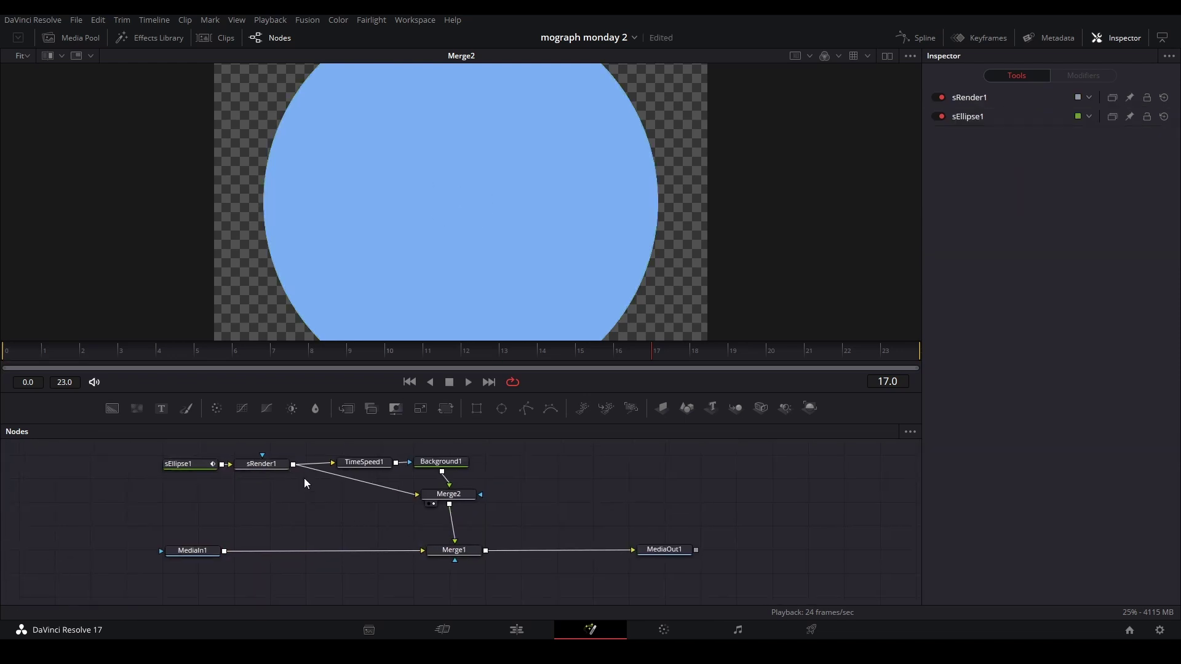
Step: Connect sRender1's output to Merge1's mask input, routed through a pipe router placed below the MediaIn1 connection
{"action": "left_click_drag", "start_coordinate": [293, 467], "coordinate": [444, 548]}
{"action": "left_click", "coordinate": [375, 518], "text": "ctrl"}
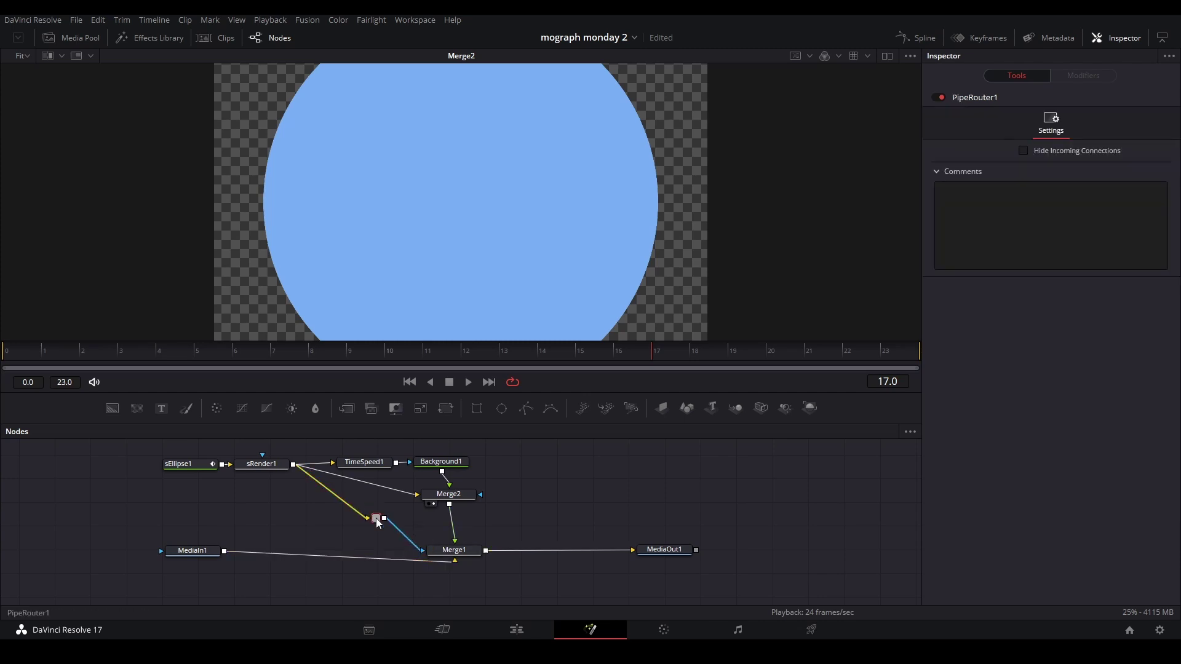
{"action": "left_click_drag", "start_coordinate": [375, 518], "coordinate": [325, 596]}
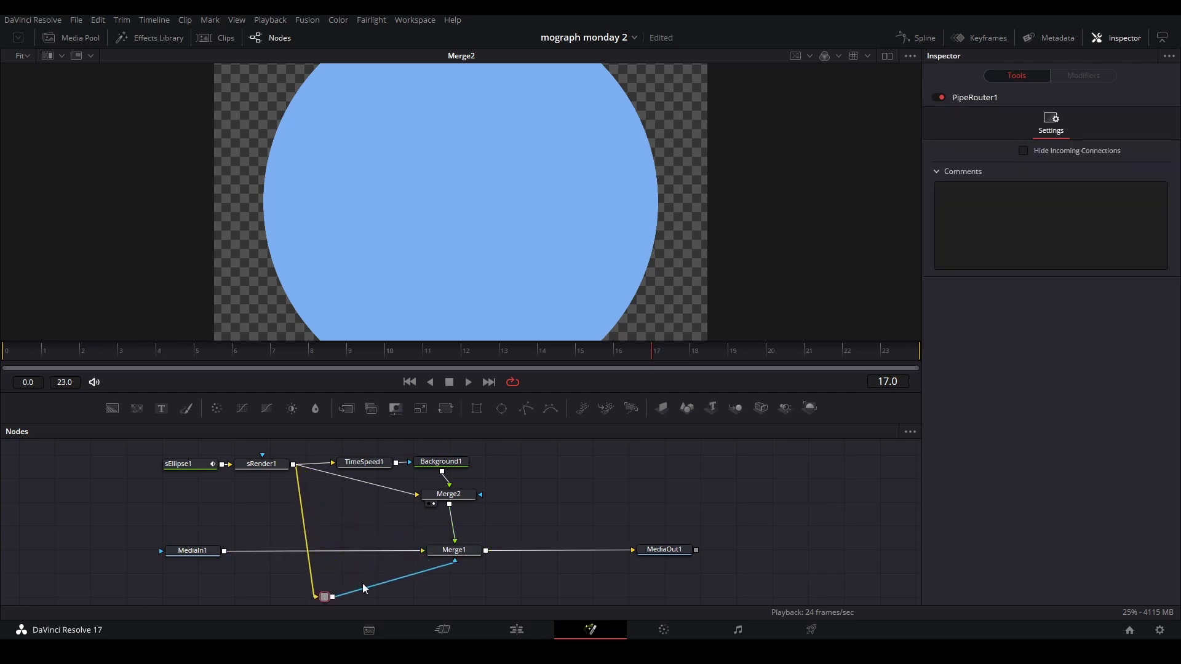
{"action": "left_click", "coordinate": [549, 504]}
Step: Turn on Apply Mask Inverted for Merge1 and scrub through the animation
{"action": "left_click", "coordinate": [440, 556]}
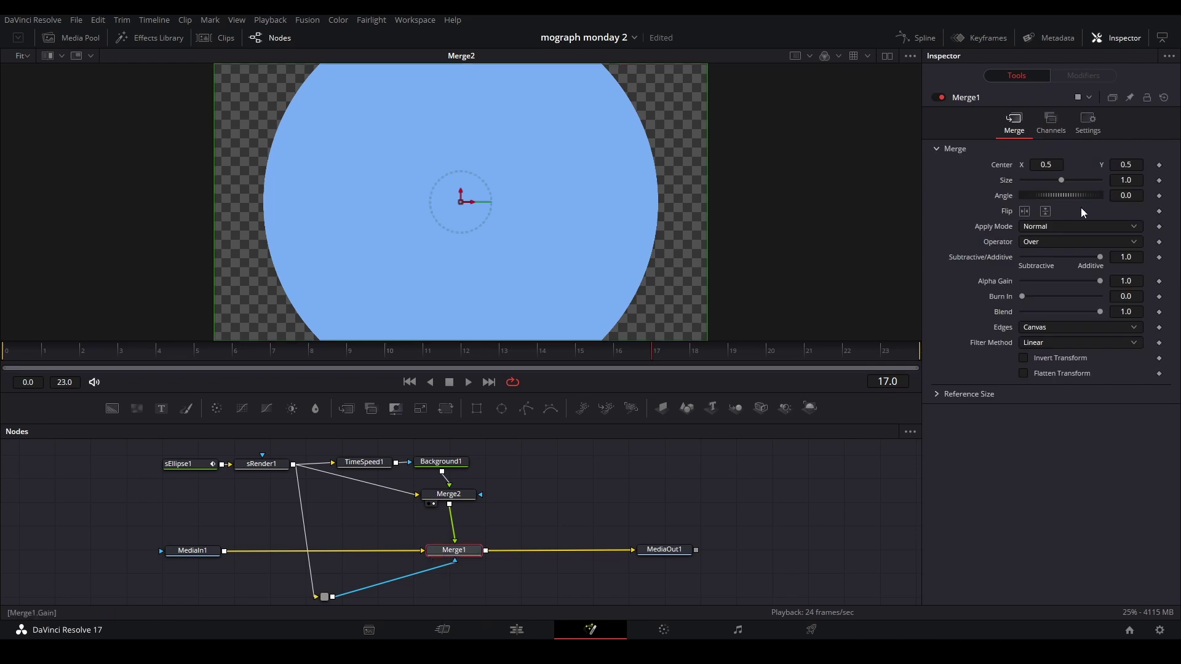
{"action": "left_click", "coordinate": [1090, 125]}
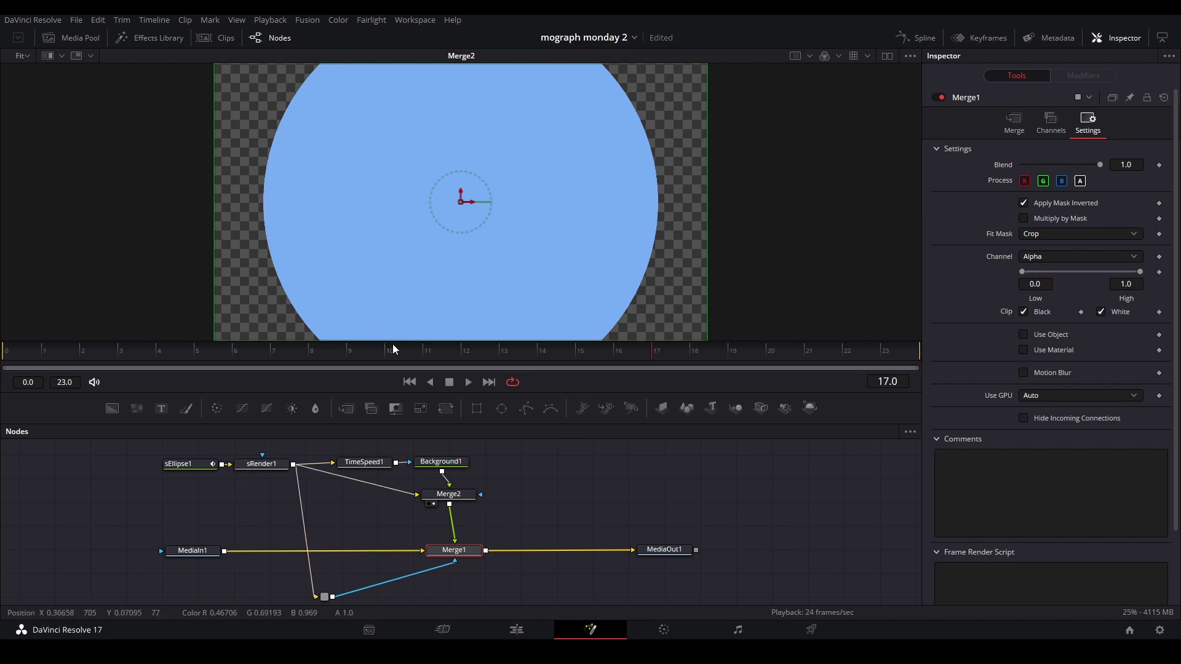
{"action": "left_click", "coordinate": [90, 355]}
{"action": "left_click_drag", "start_coordinate": [90, 352], "coordinate": [731, 351]}
Step: Insert a Time Speed node between the pipe router and Merge1's mask input, with a Delay of 10
{"action": "left_click_drag", "start_coordinate": [332, 594], "coordinate": [312, 595]}
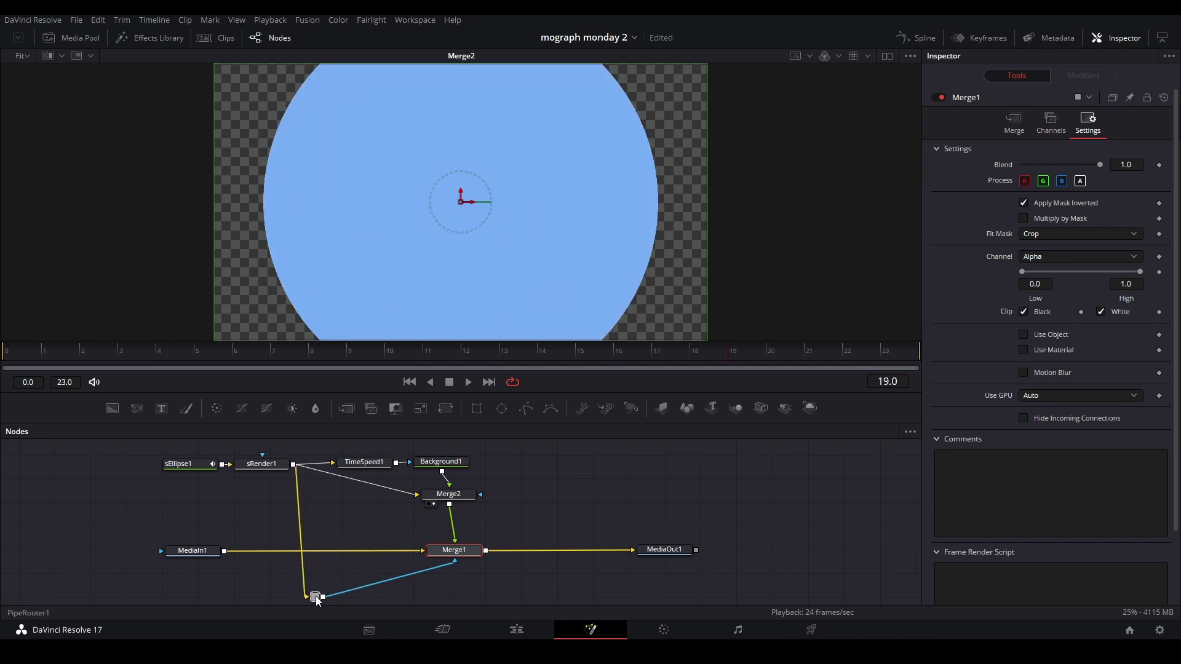
{"action": "left_click", "coordinate": [314, 596]}
{"action": "key", "text": "shift+space"}
{"action": "type", "text": "time"}
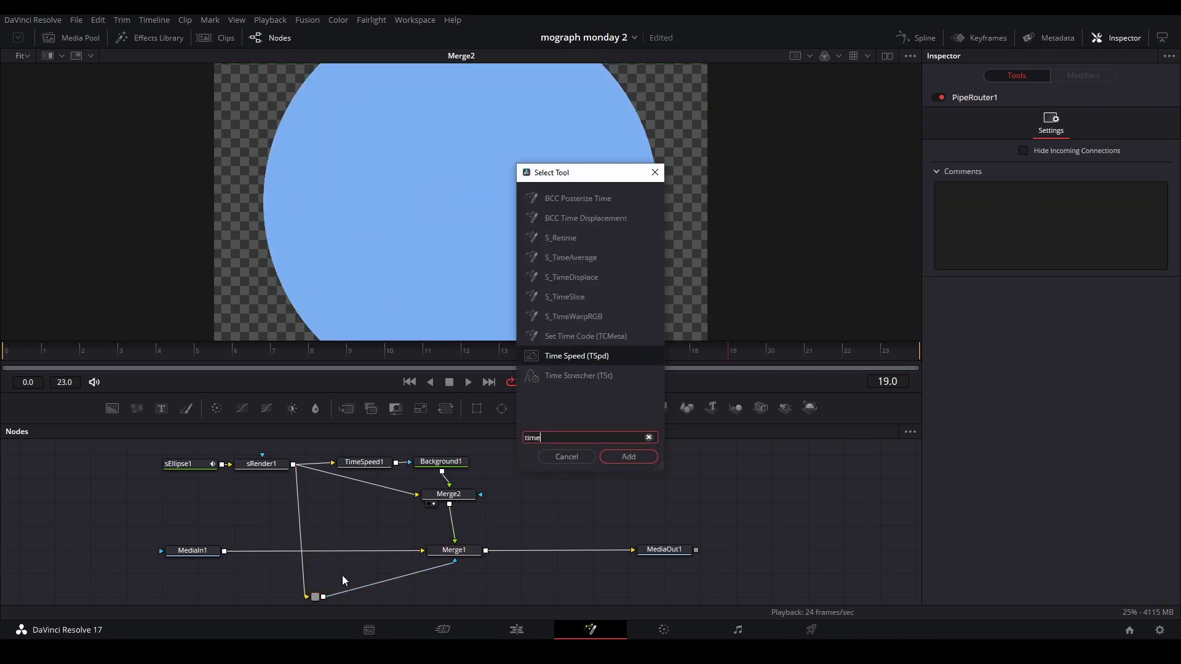
{"action": "key", "text": "Return"}
{"action": "left_click_drag", "start_coordinate": [326, 582], "coordinate": [370, 588]}
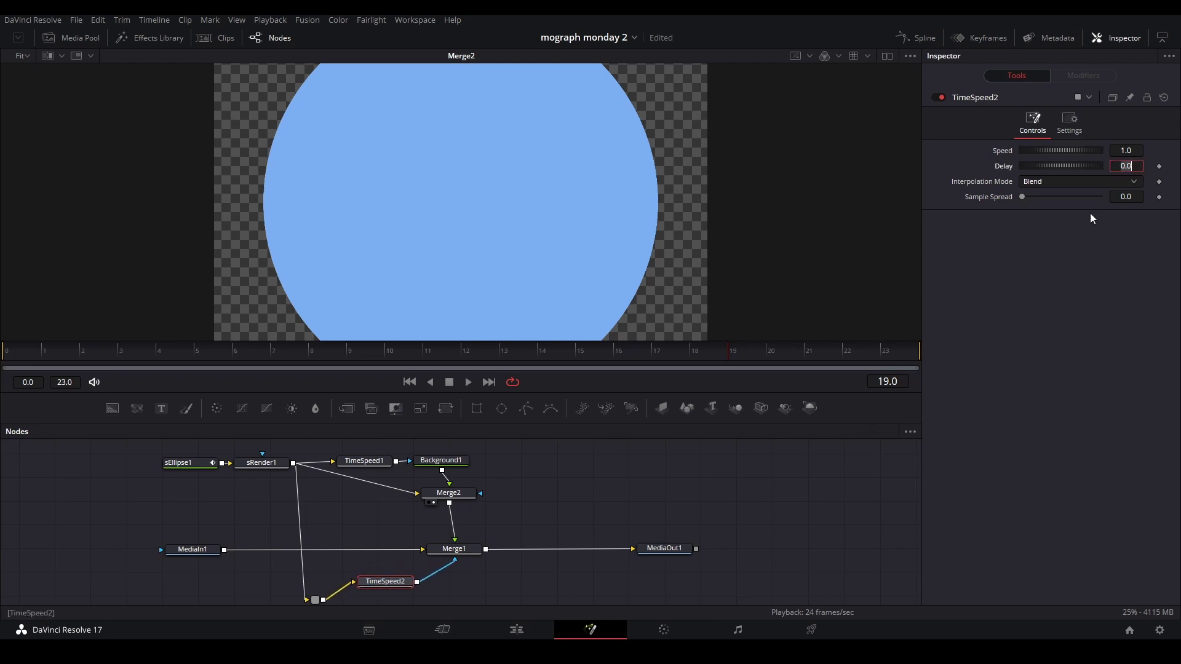
{"action": "key", "text": "Return"}
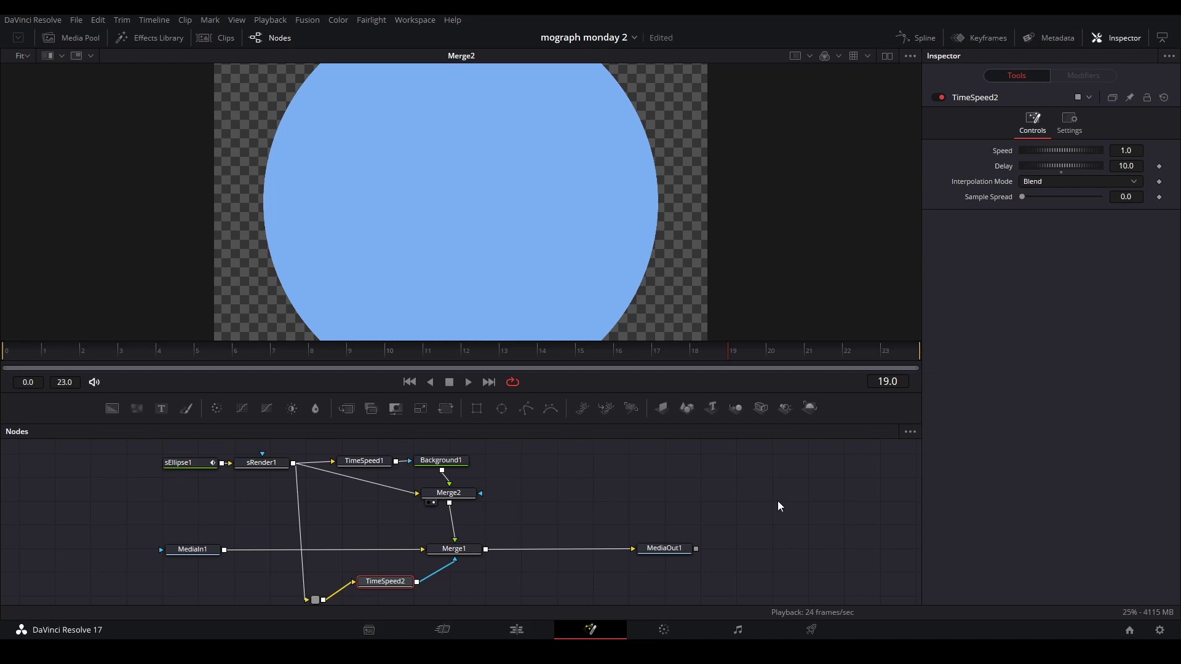
{"action": "left_click", "coordinate": [625, 502]}
Step: View MediaOut1 and play back the composite from frame 0
{"action": "left_click", "coordinate": [461, 549]}
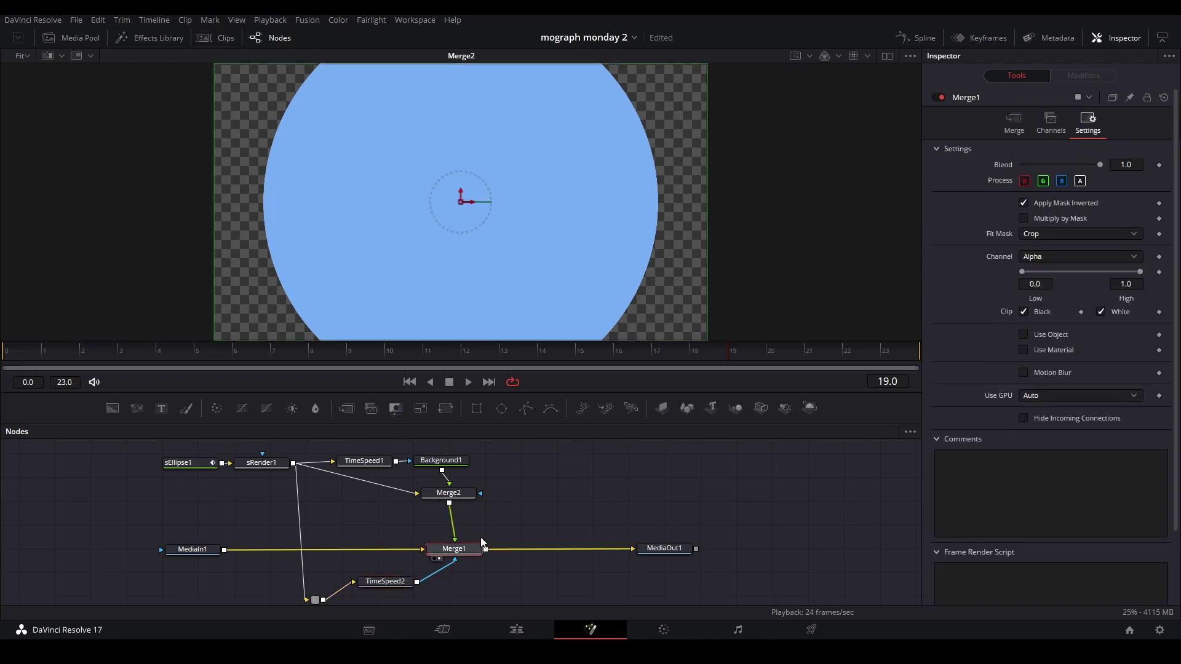
{"action": "key", "text": "1"}
{"action": "left_click", "coordinate": [663, 549]}
{"action": "key", "text": "1"}
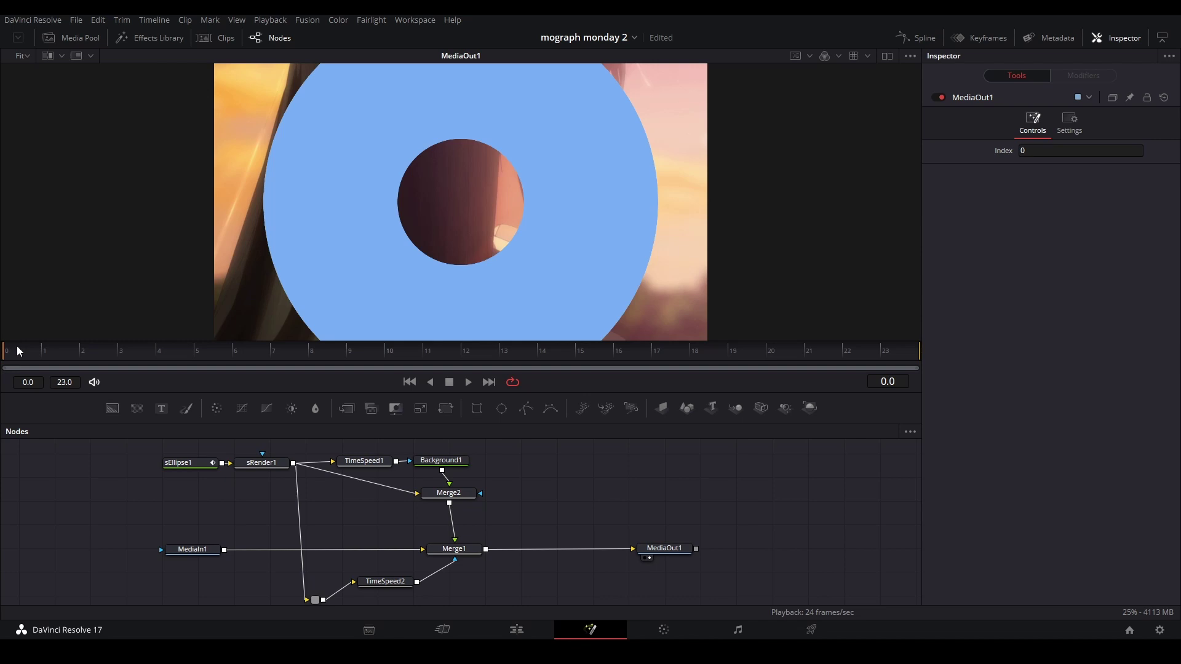
{"action": "key", "text": "space"}
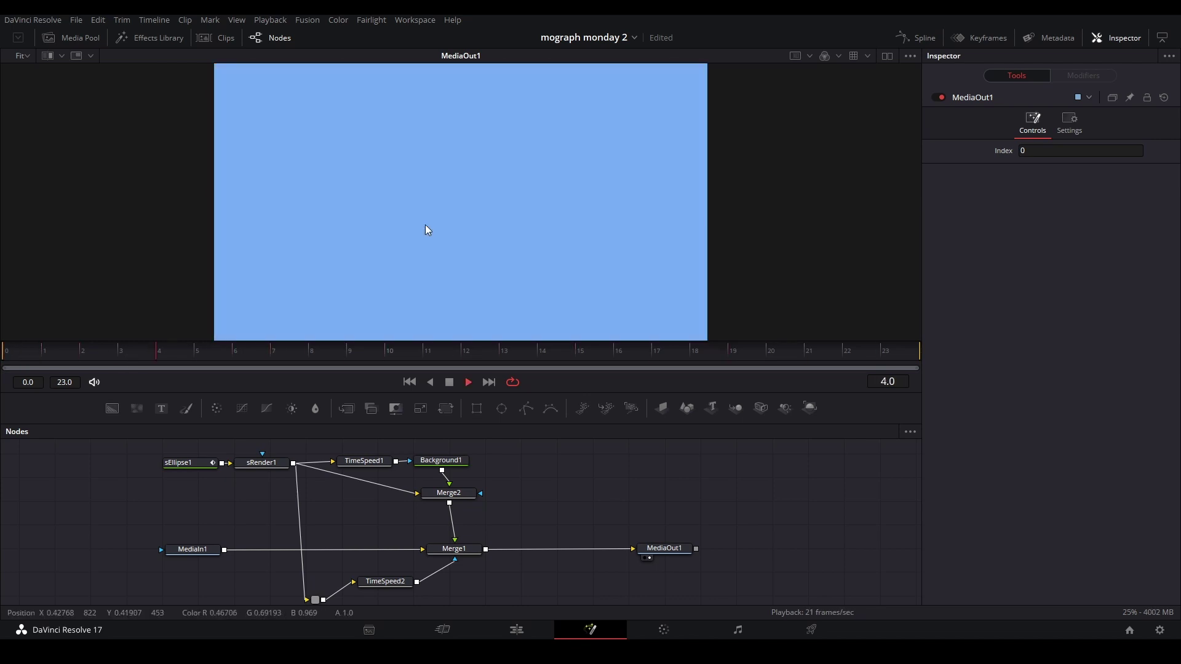
{"action": "key", "text": "space"}
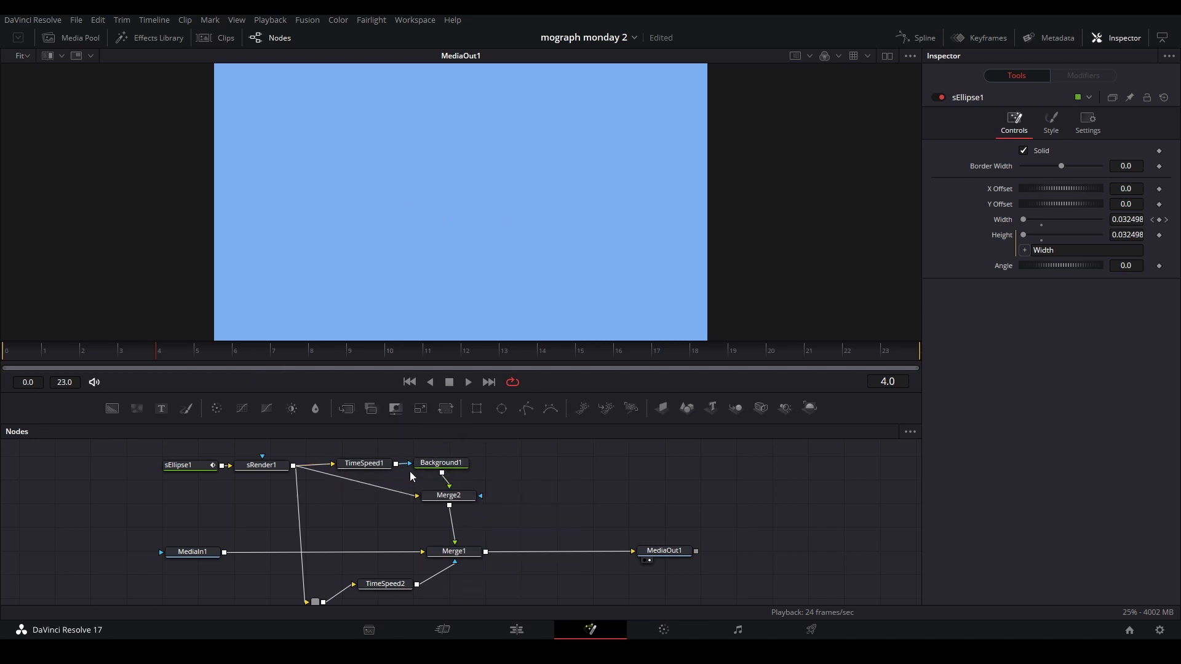
Step: Set sRender1's Global In to -6 and play back the composite
{"action": "left_click", "coordinate": [217, 471]}
{"action": "left_click", "coordinate": [263, 465]}
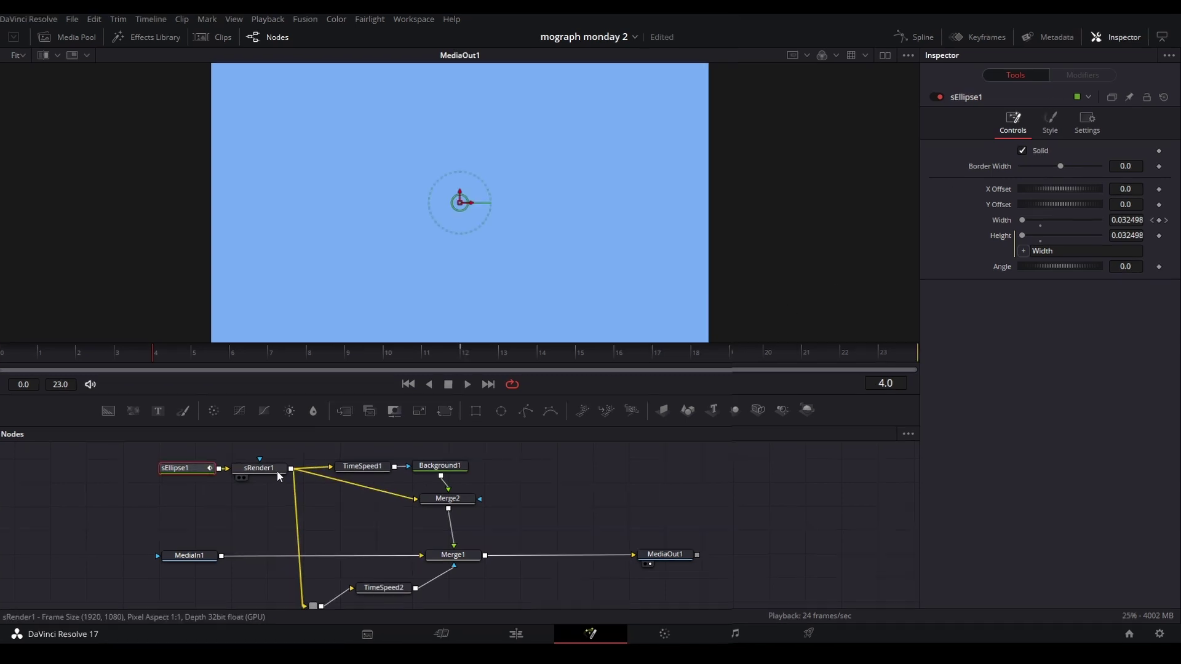
{"action": "left_click", "coordinate": [1032, 127]}
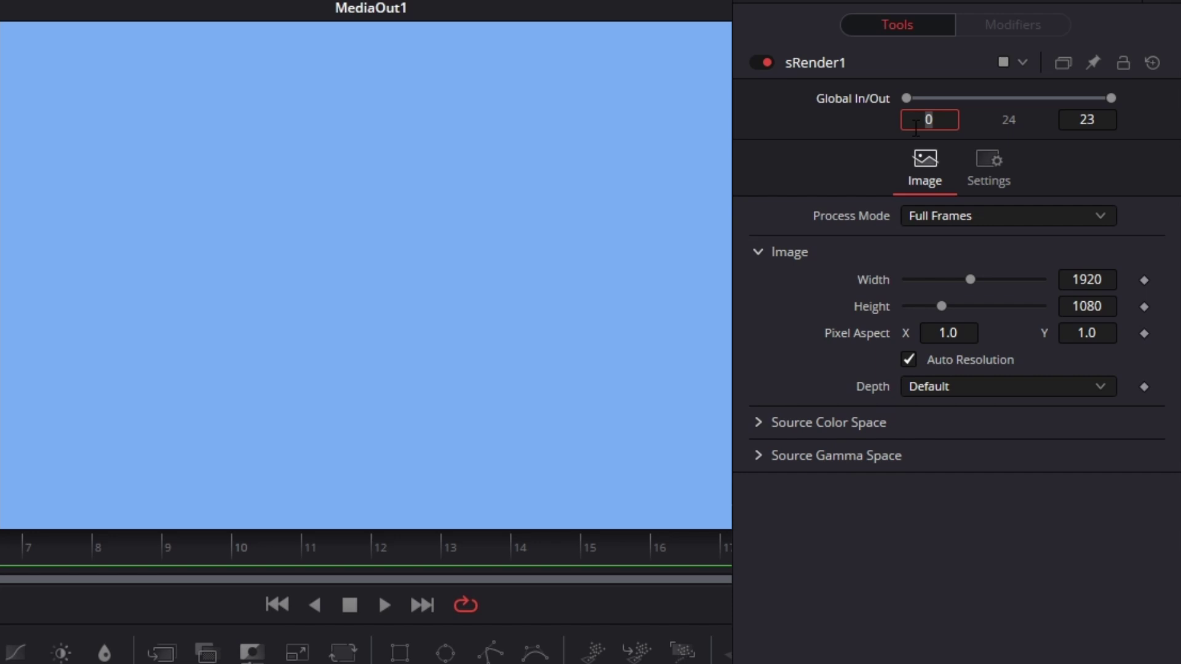
{"action": "type", "text": "-6"}
{"action": "key", "text": "Return"}
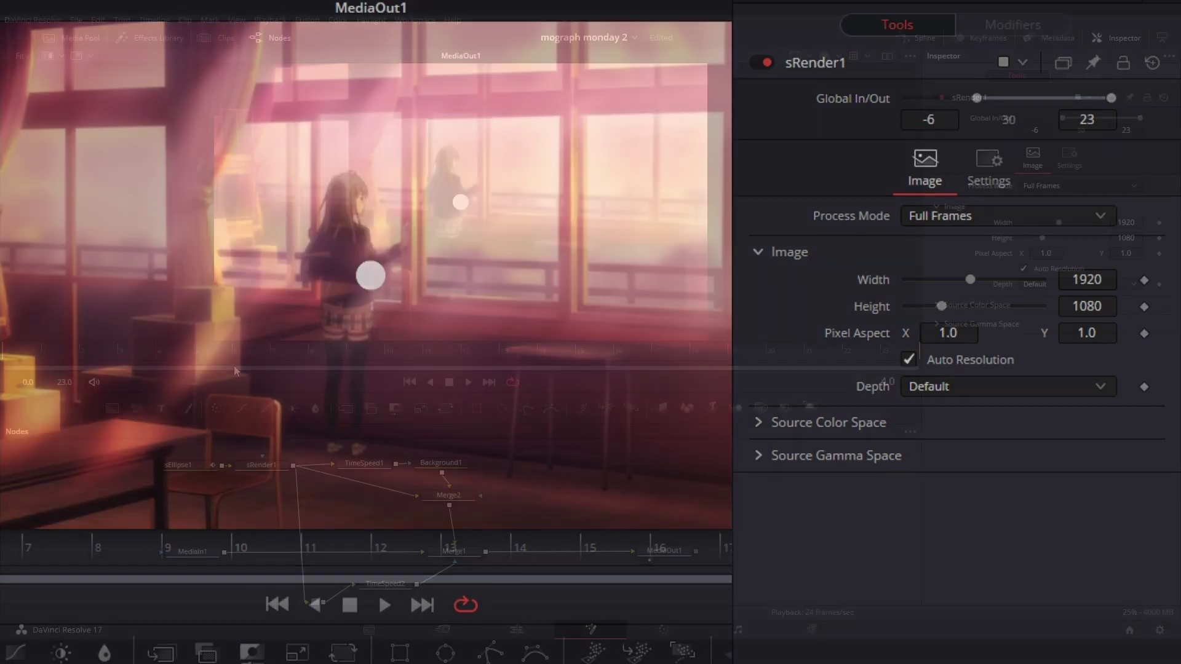
{"action": "left_click", "coordinate": [384, 604]}
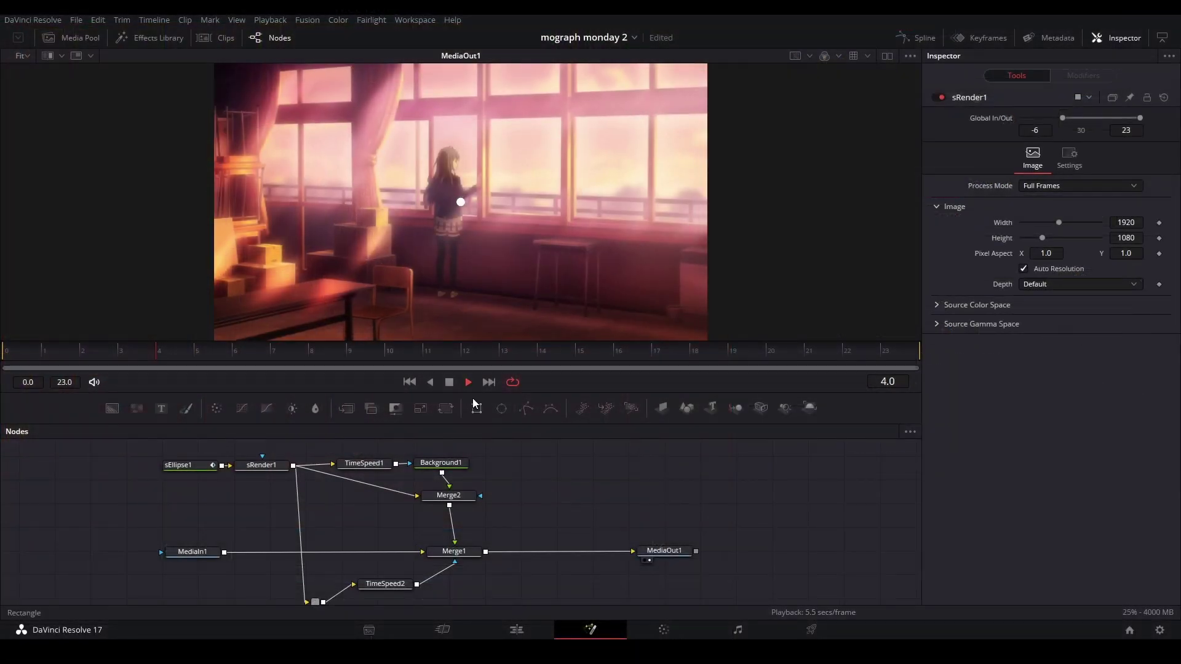
Step: Play back the first circle transition in the edit timeline
{"action": "key", "text": "shift+4"}
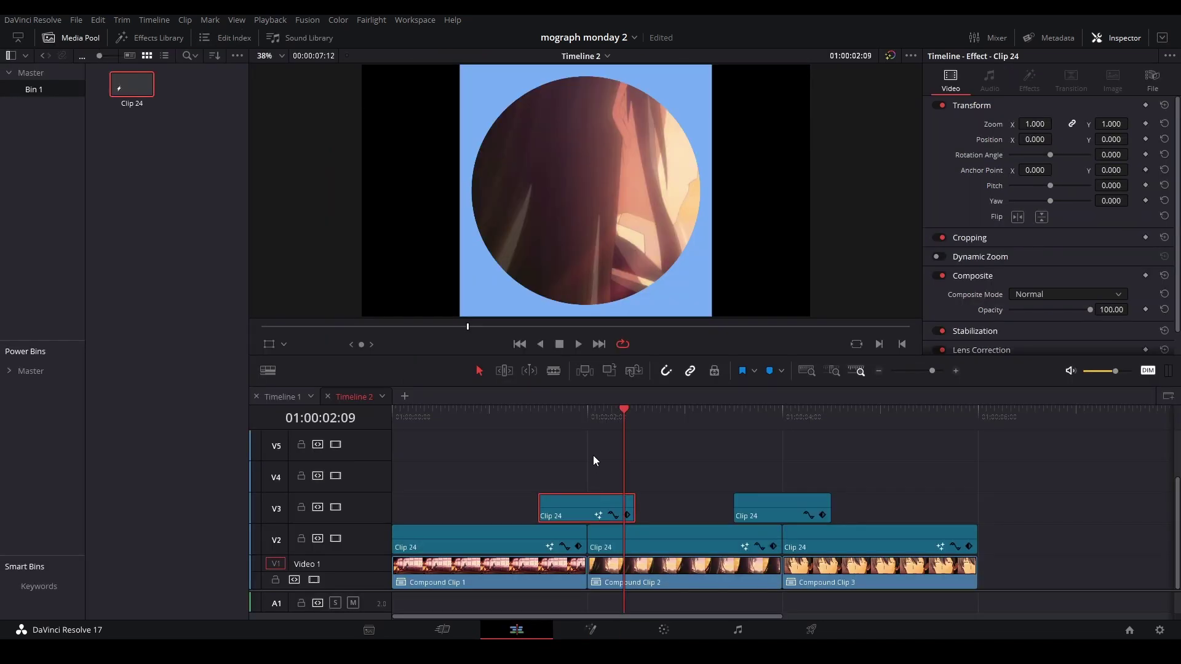
{"action": "left_click", "coordinate": [536, 422]}
{"action": "key", "text": "space"}
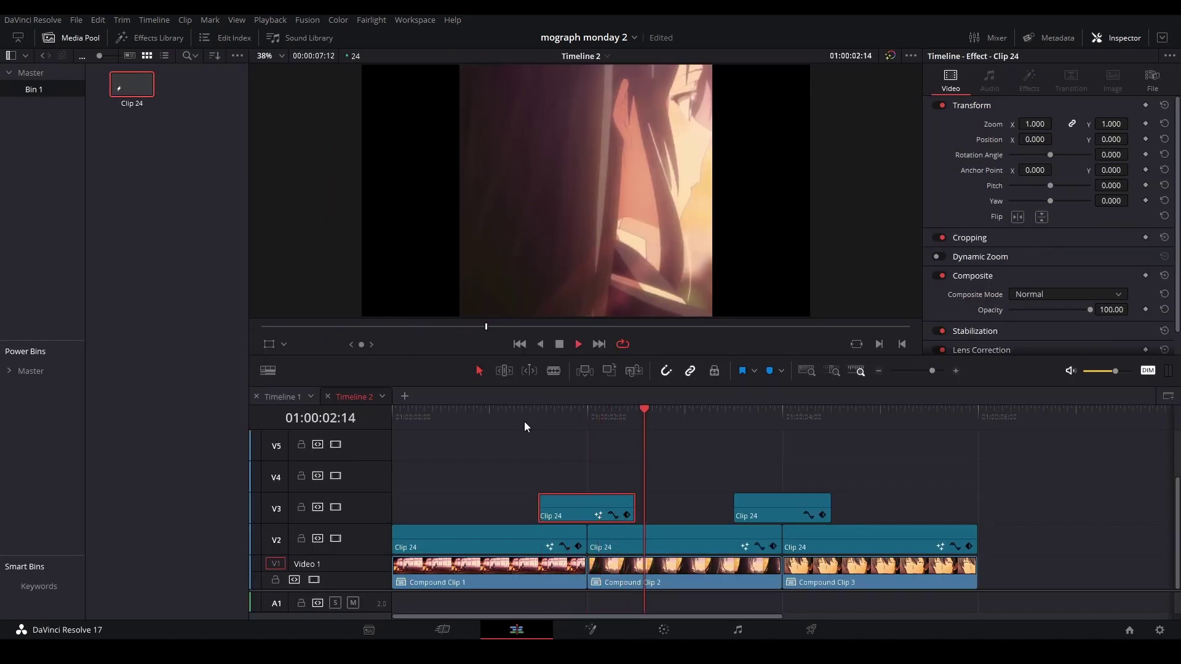
{"action": "left_click", "coordinate": [506, 423]}
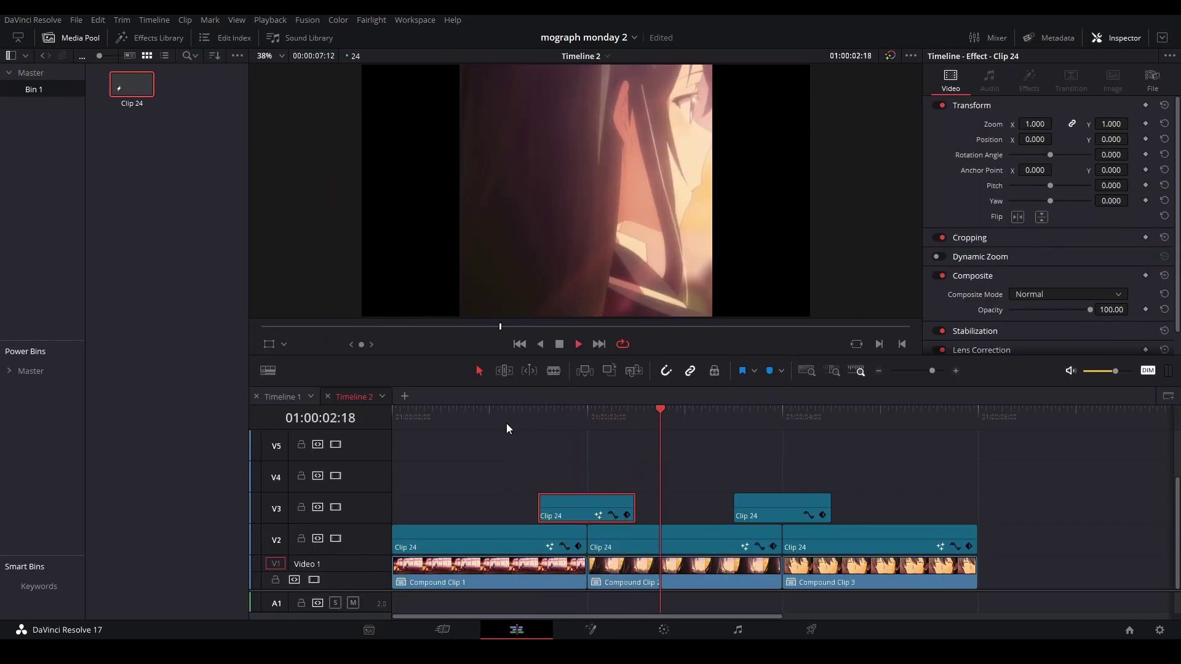
{"action": "left_click", "coordinate": [506, 424]}
Step: Open the second V3 adjustment clip in Fusion, insert a Merge between MediaIn1 and MediaOut1, and feed a Background node into it
{"action": "key", "text": "shift+5"}
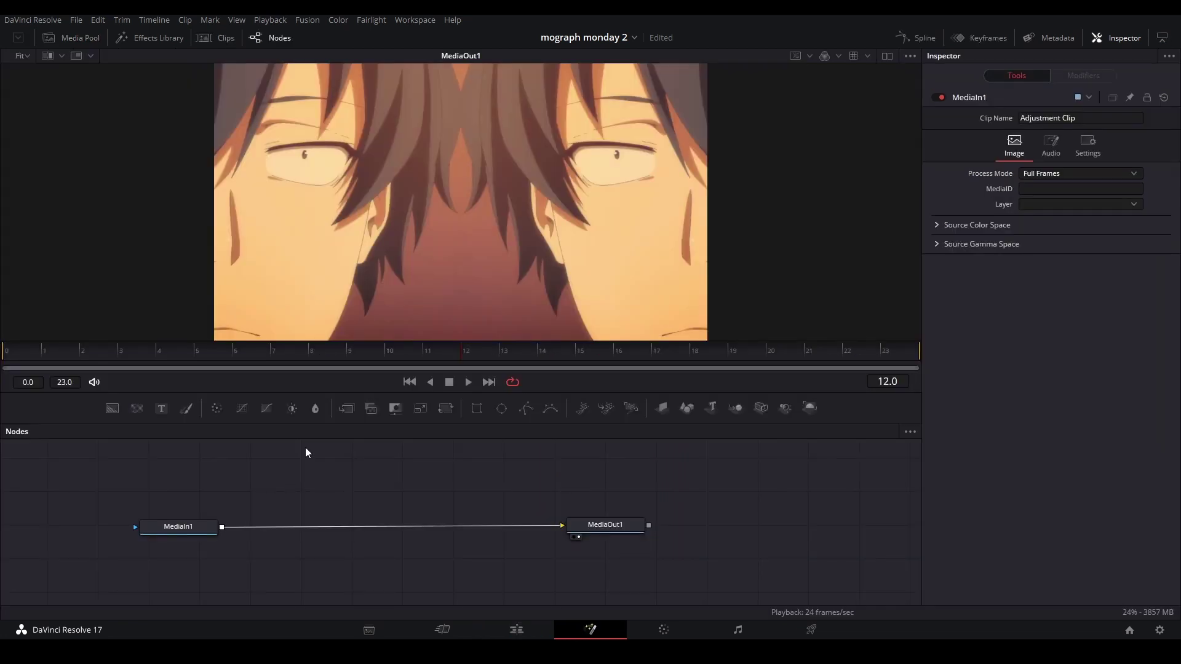
{"action": "left_click_drag", "start_coordinate": [379, 495], "coordinate": [375, 522]}
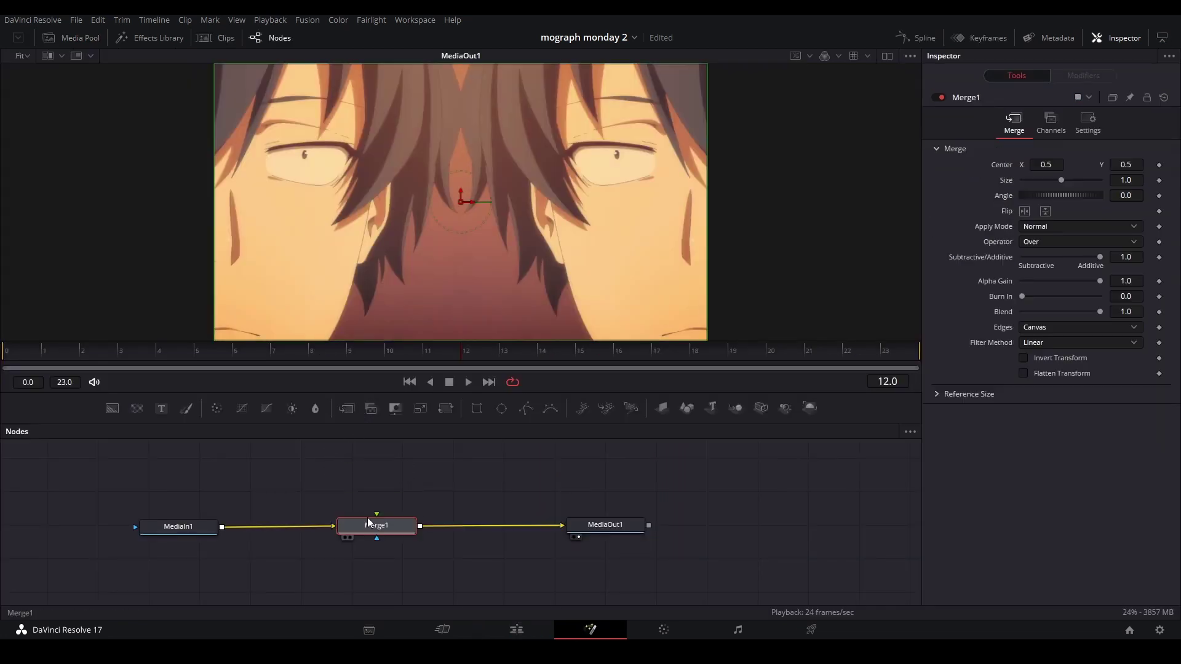
{"action": "left_click", "coordinate": [309, 490]}
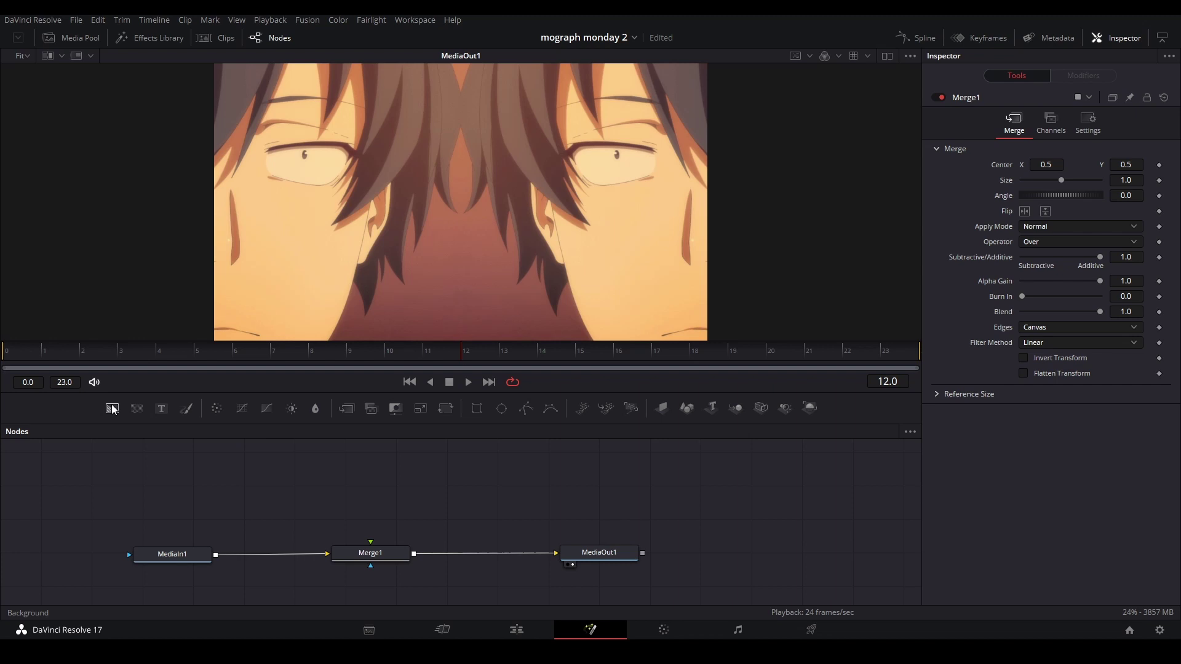
{"action": "left_click_drag", "start_coordinate": [220, 490], "coordinate": [379, 549]}
{"action": "left_click_drag", "start_coordinate": [234, 494], "coordinate": [239, 488]}
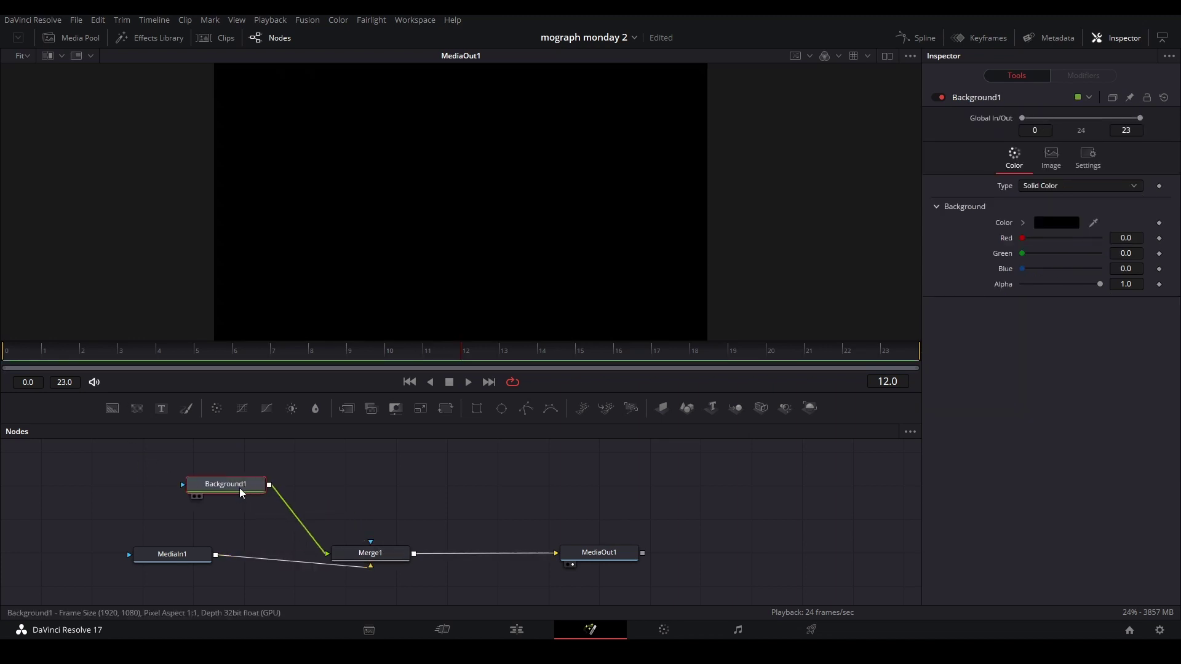
Step: Insert the Transform tool that offers slider controls between Background1 and Merge1
{"action": "key", "text": "shift+space"}
{"action": "type", "text": "trans"}
{"action": "key", "text": "Down"}
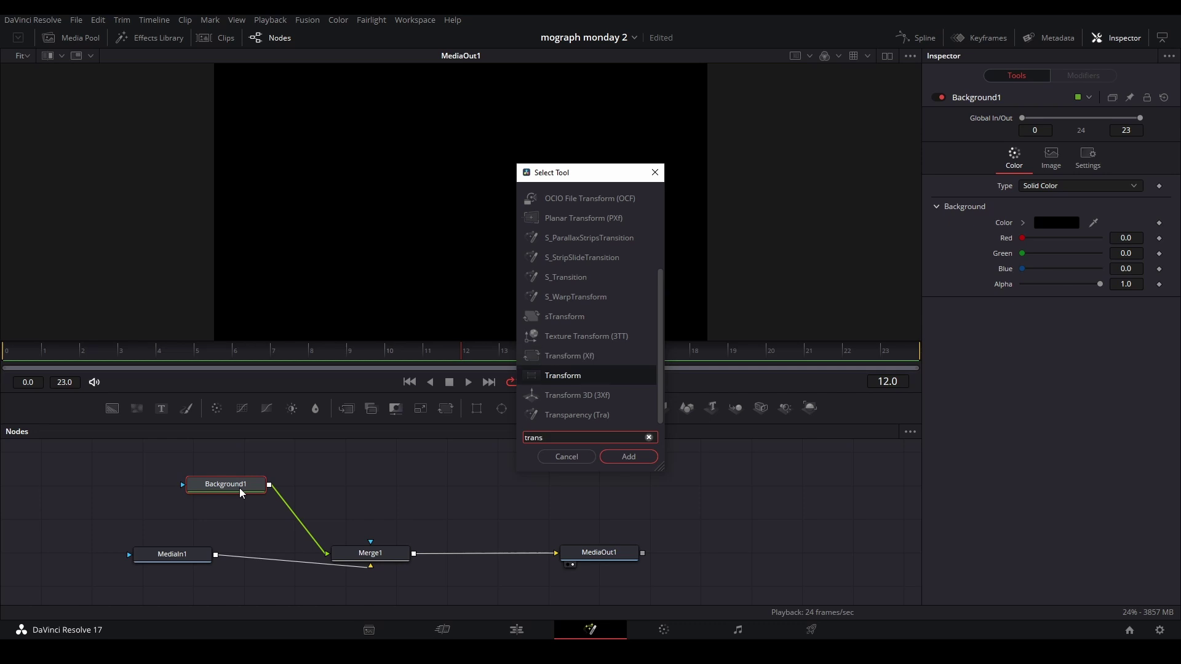
{"action": "key", "text": "Return"}
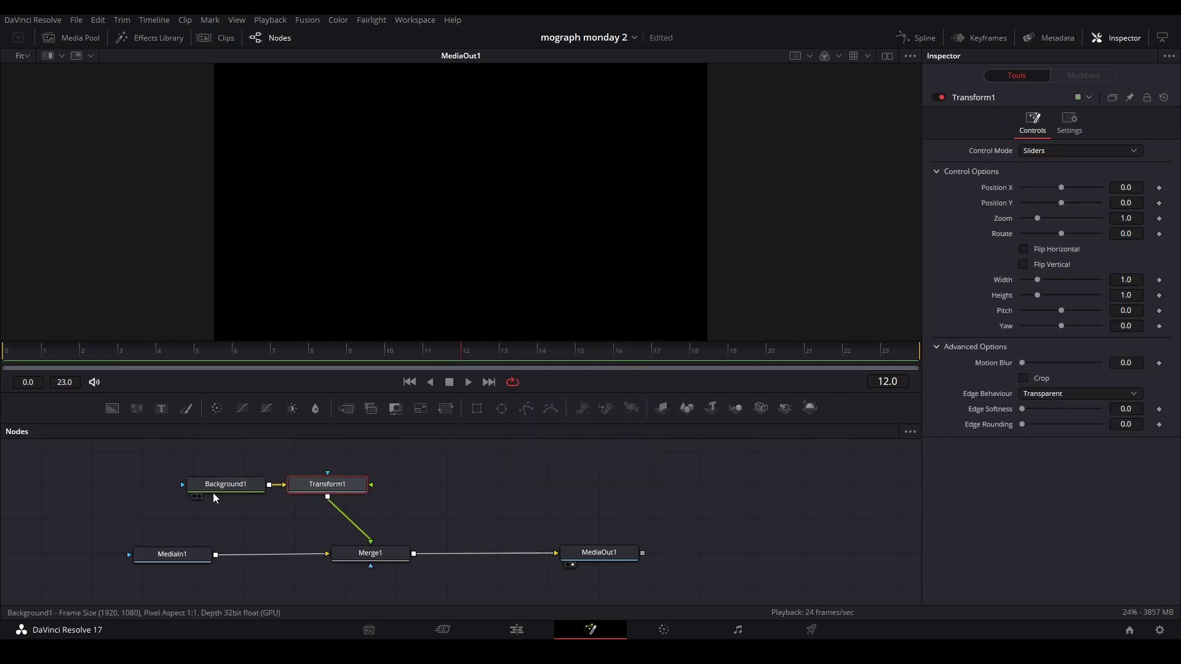
Step: Set Background1's color to white
{"action": "left_click", "coordinate": [221, 485]}
{"action": "left_click", "coordinate": [1023, 223]}
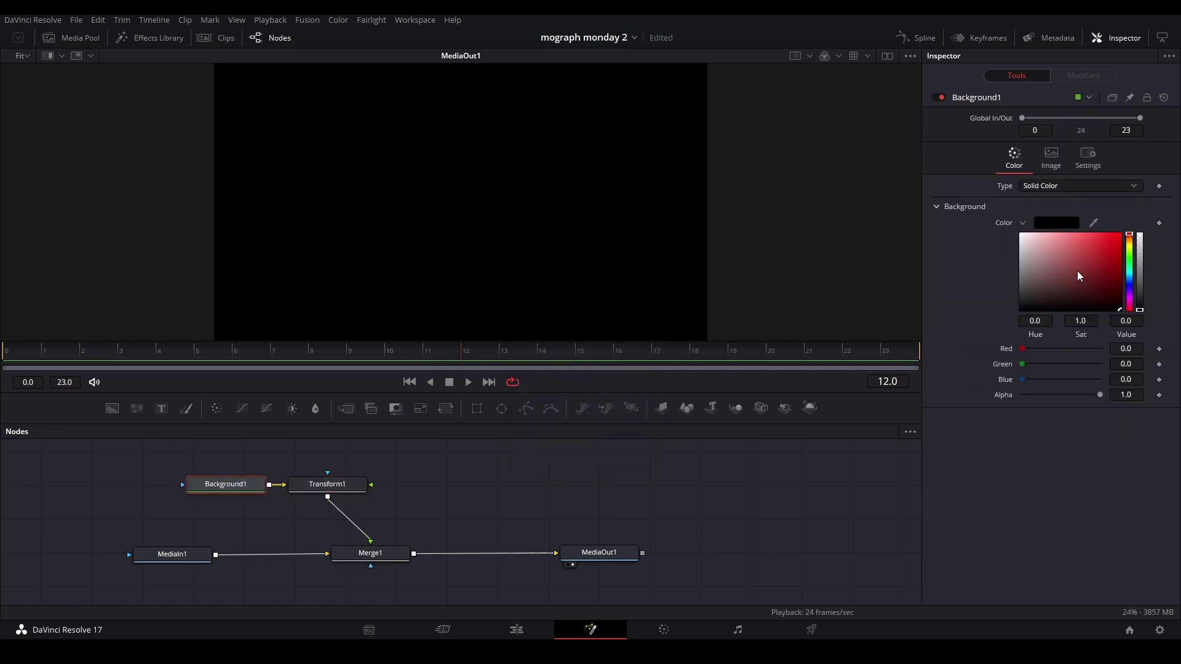
{"action": "left_click", "coordinate": [1021, 235]}
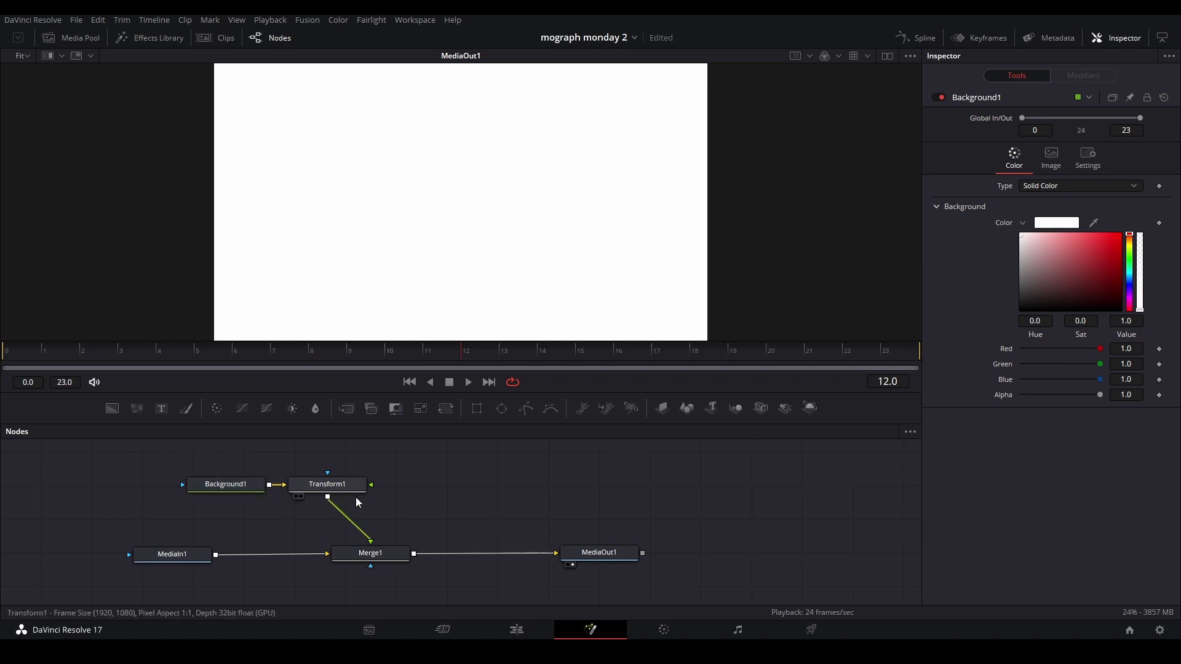
Step: Keyframe Transform1's Position X at 0.0 on frame 12 and set it to 0.75 on frame 0
{"action": "left_click_drag", "start_coordinate": [355, 490], "coordinate": [382, 488]}
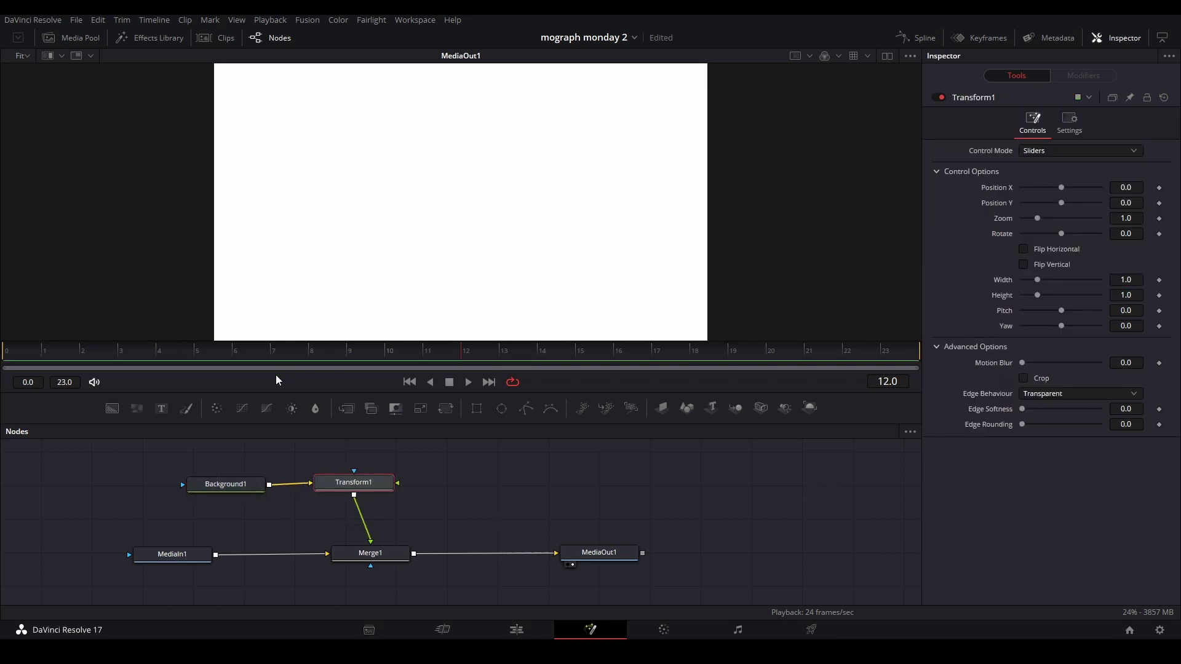
{"action": "left_click", "coordinate": [1160, 188]}
{"action": "left_click", "coordinate": [12, 355]}
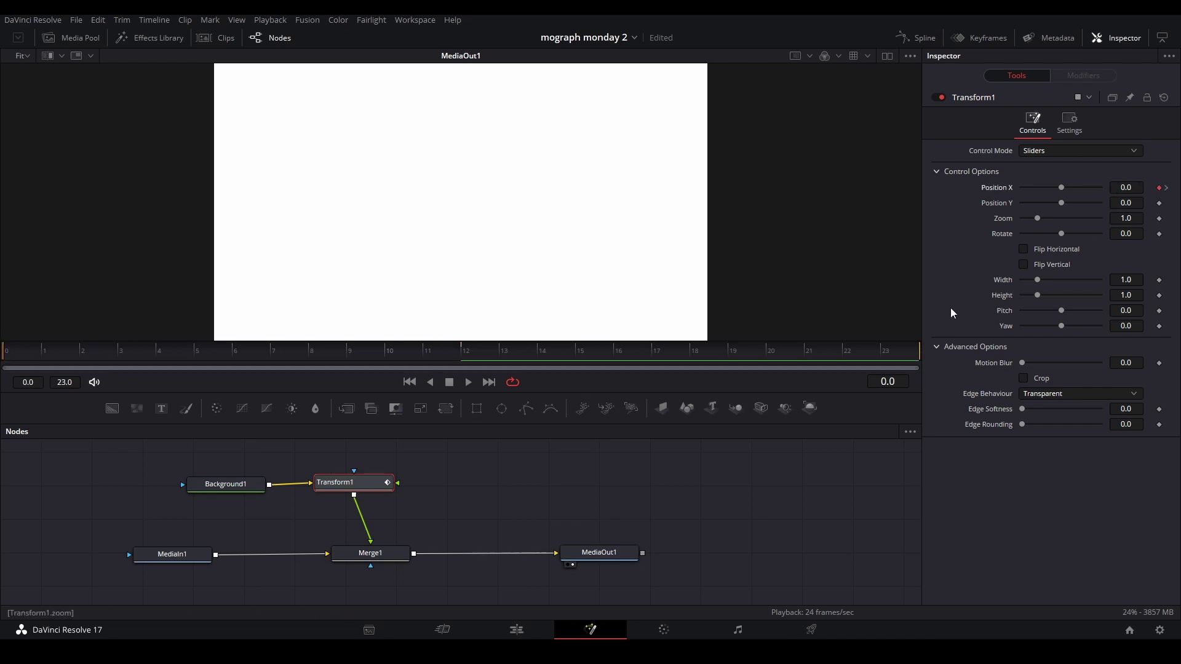
{"action": "key", "text": "End"}
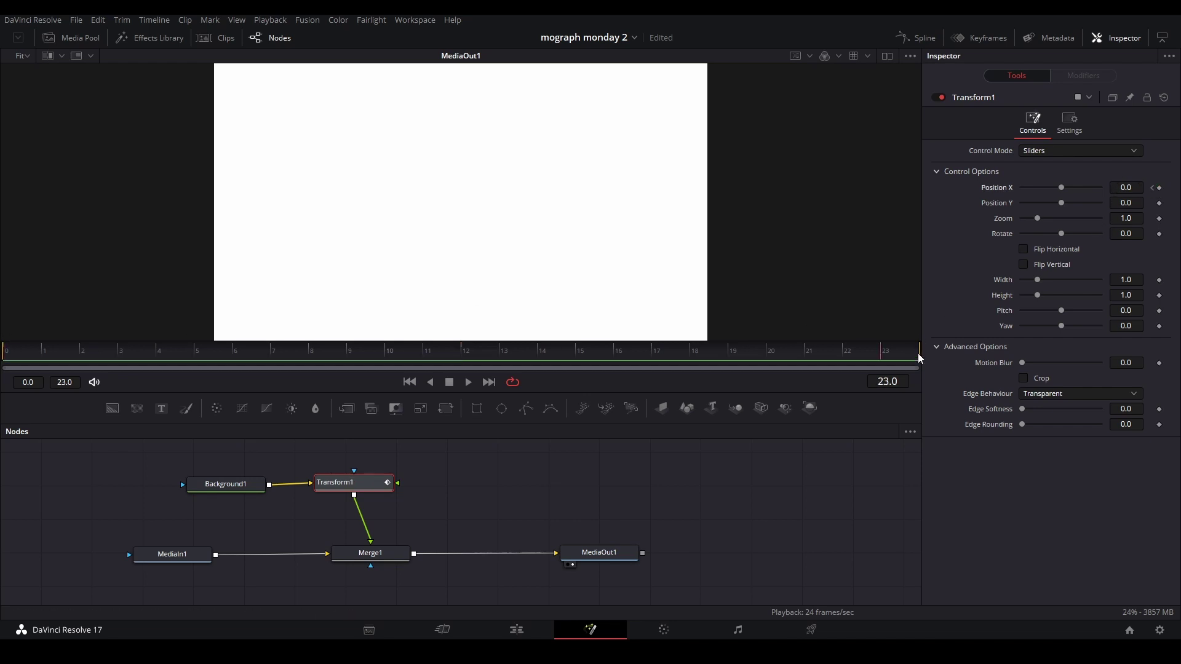
{"action": "left_click", "coordinate": [1152, 188]}
{"action": "left_click", "coordinate": [1125, 188]}
{"action": "type", "text": "0.5"}
{"action": "key", "text": "Return"}
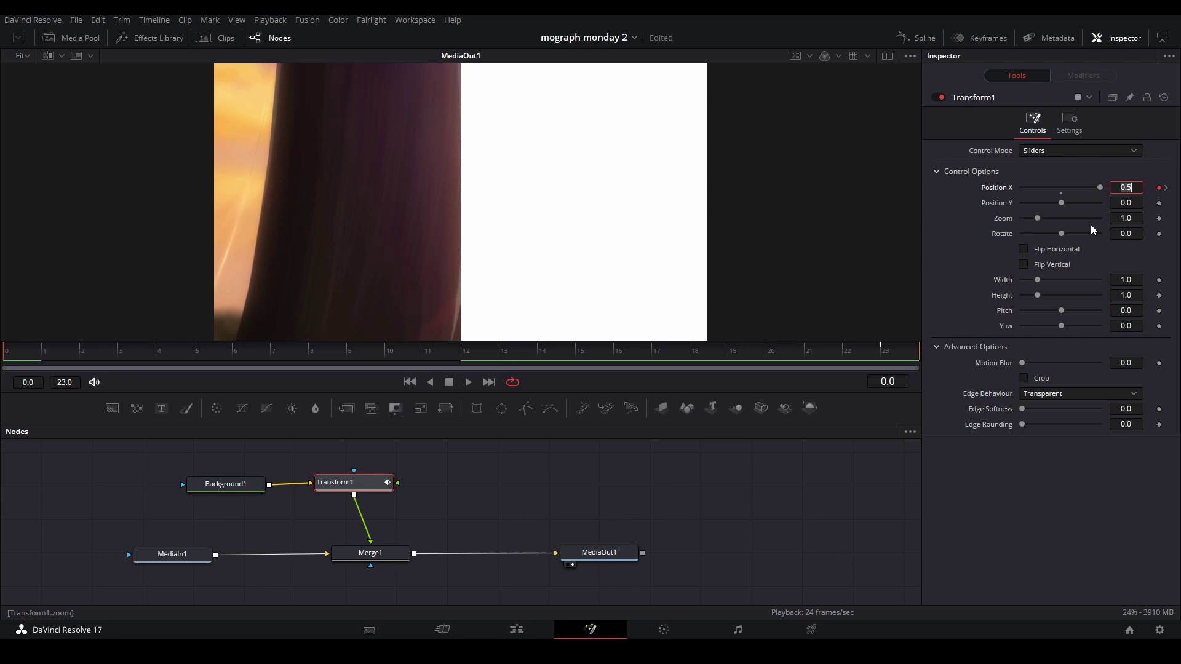
{"action": "type", "text": "0.75"}
{"action": "key", "text": "Return"}
Step: Try a larger Position X on frame 0 for Transform1, then return it to 0.75
{"action": "left_click", "coordinate": [785, 520]}
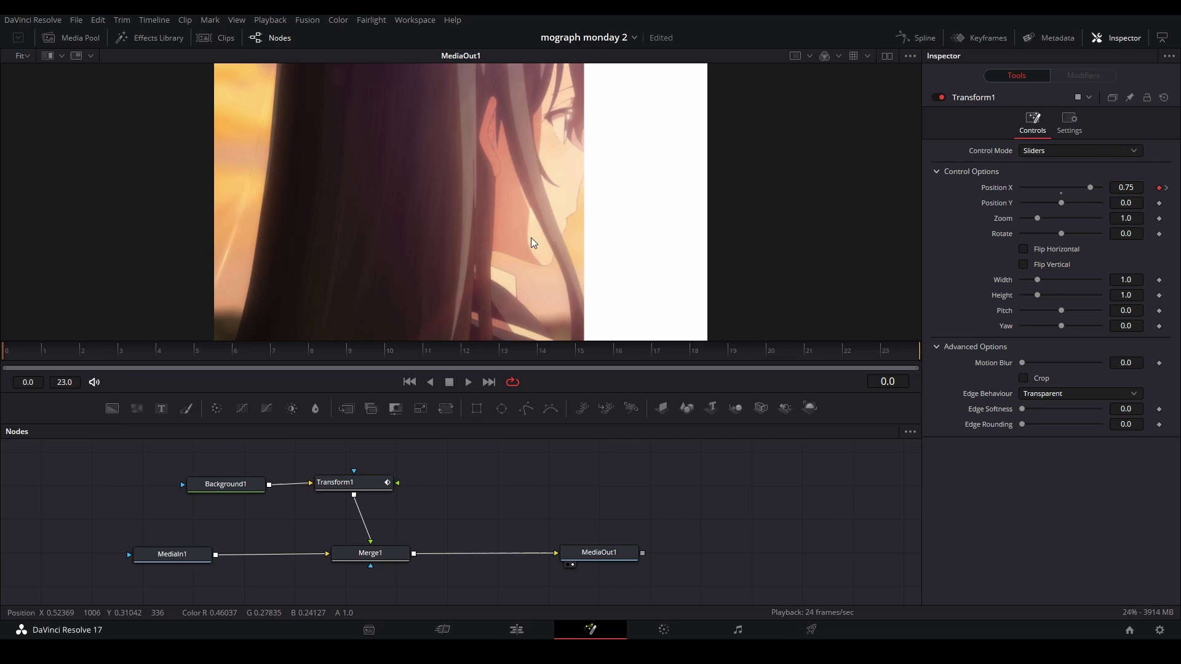
{"action": "left_click_drag", "start_coordinate": [1089, 187], "coordinate": [1143, 187]}
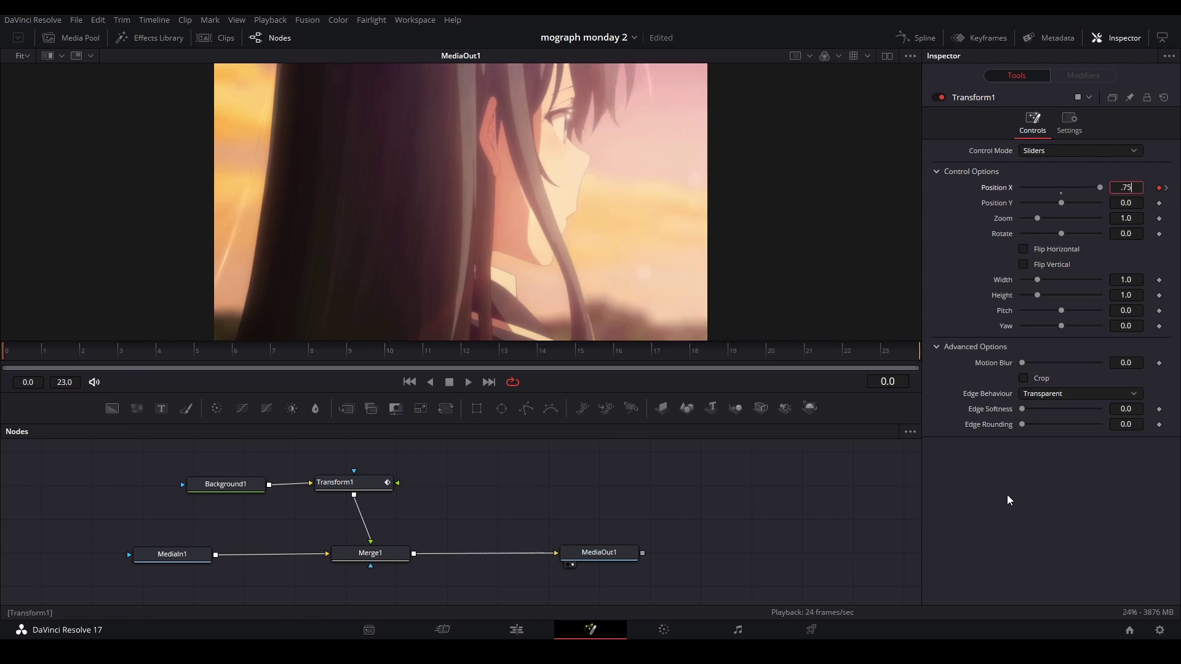
{"action": "key", "text": "Return"}
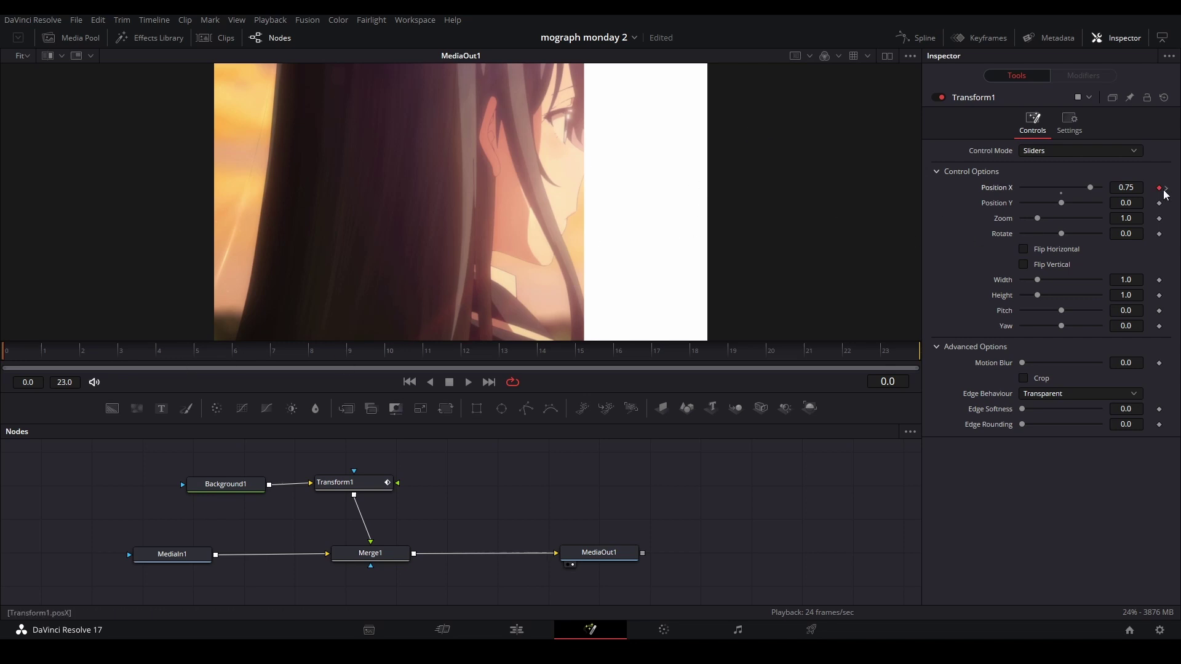
Step: Set Transform1's Position X to -0.75 on frame 23 and play back the slide from the start
{"action": "left_click", "coordinate": [1165, 188]}
{"action": "type", "text": ".75"}
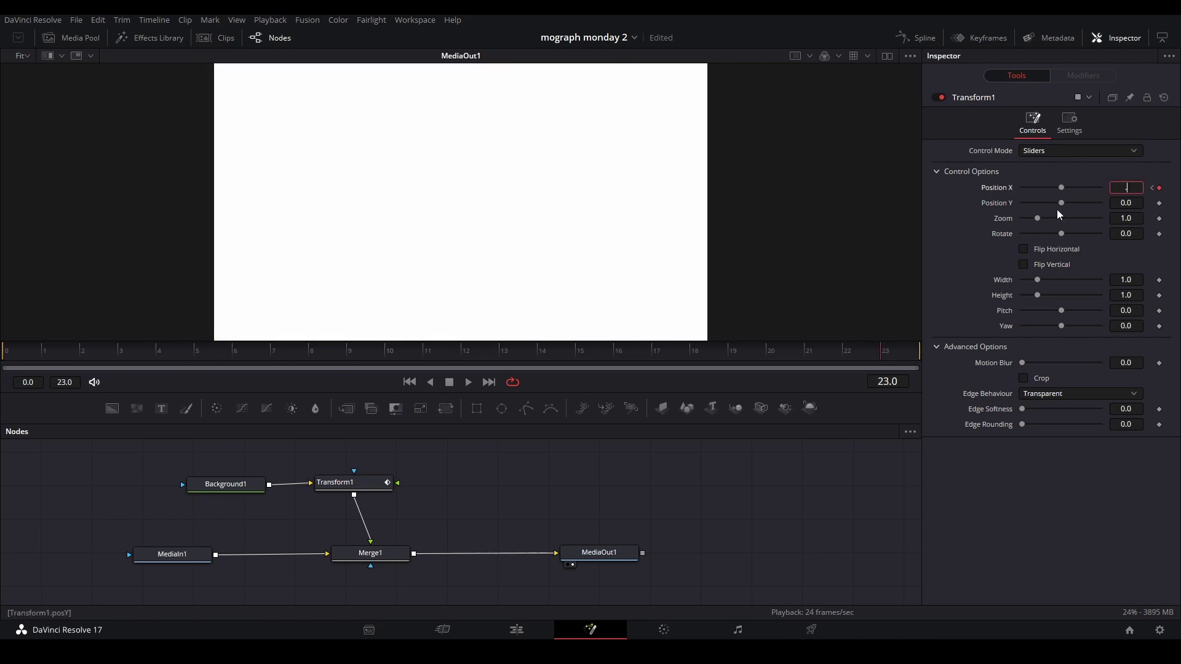
{"action": "key", "text": "Return"}
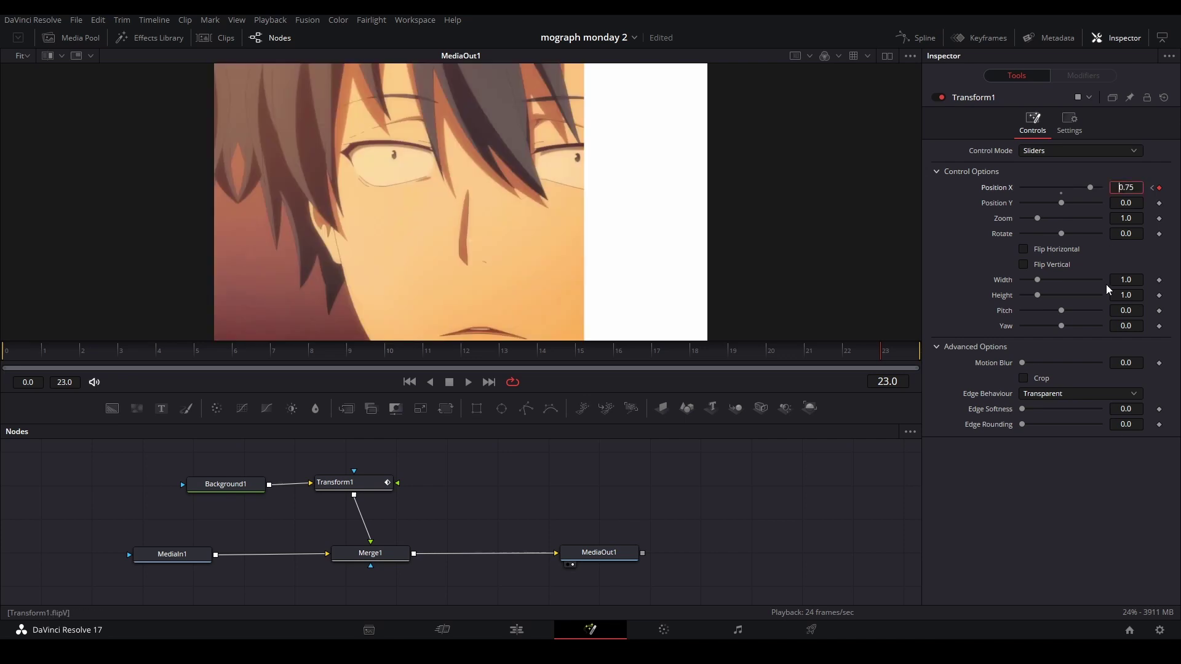
{"action": "type", "text": "-"}
{"action": "key", "text": "Return"}
{"action": "left_click", "coordinate": [30, 355]}
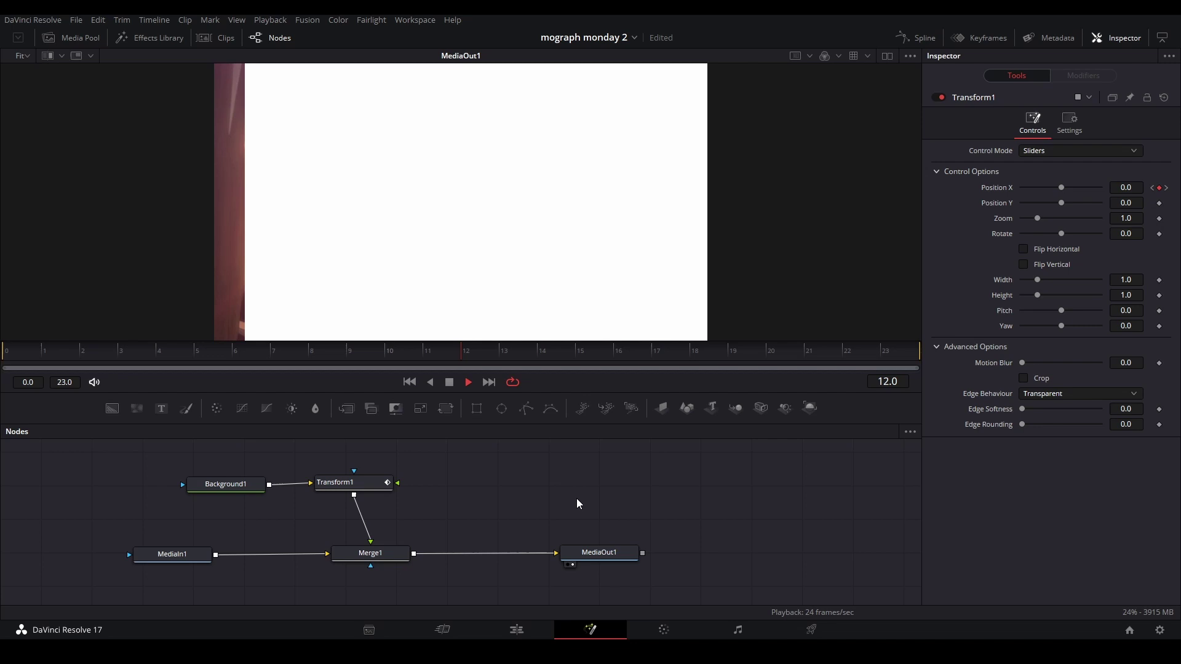
{"action": "key", "text": "space"}
Step: Show Transform1's Position X curve in the spline editor, fit it to view, and smooth all its keyframes
{"action": "left_click", "coordinate": [915, 37]}
{"action": "left_click_drag", "start_coordinate": [185, 465], "coordinate": [21, 457]}
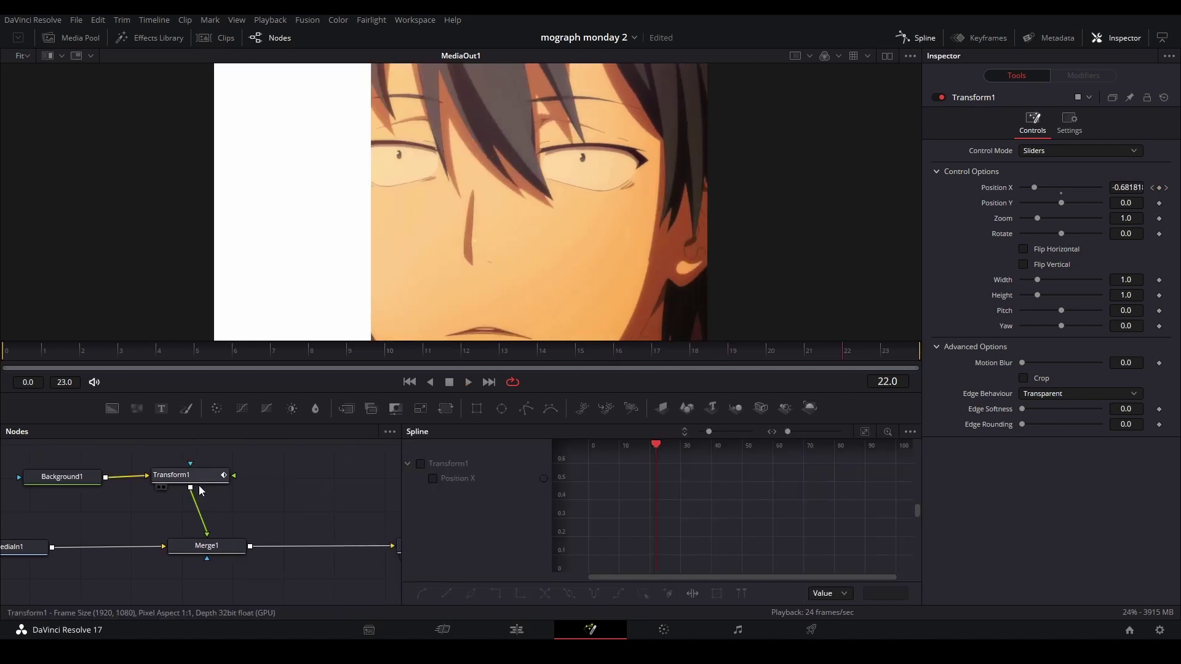
{"action": "left_click", "coordinate": [201, 480]}
{"action": "left_click", "coordinate": [865, 432]}
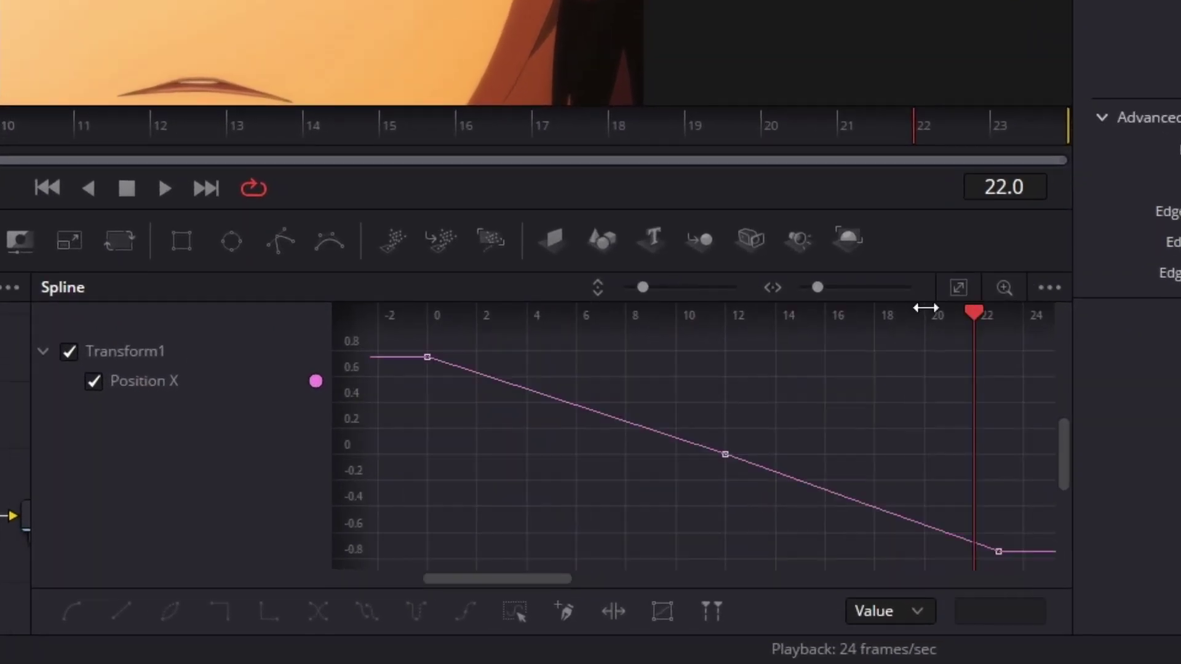
{"action": "left_click_drag", "start_coordinate": [412, 343], "coordinate": [1069, 597]}
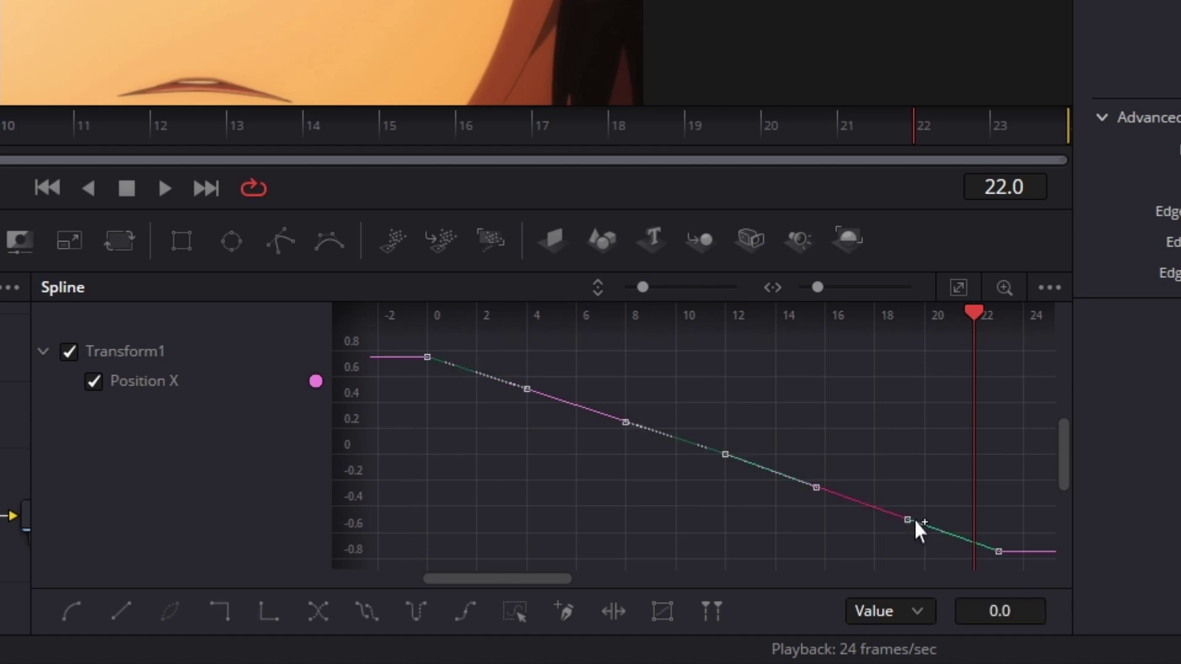
{"action": "key", "text": "shift+s"}
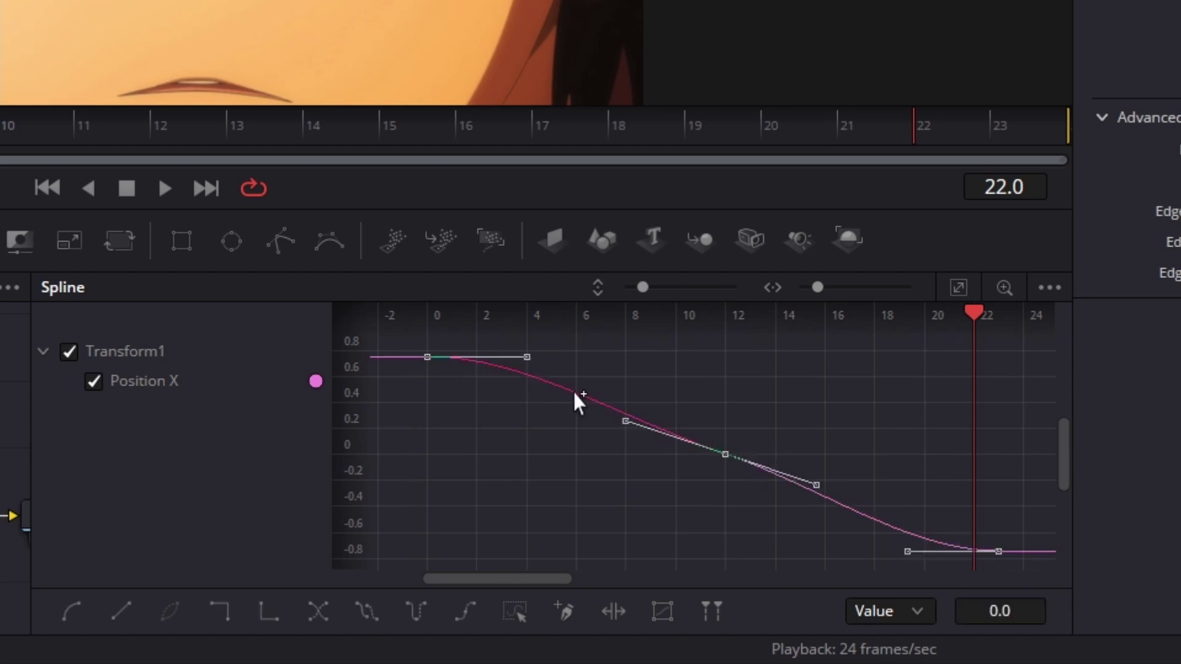
Step: Reshape the Position X curve's handles into a steep S-curve through frame 12 and play back the slide
{"action": "left_click_drag", "start_coordinate": [517, 362], "coordinate": [694, 357]}
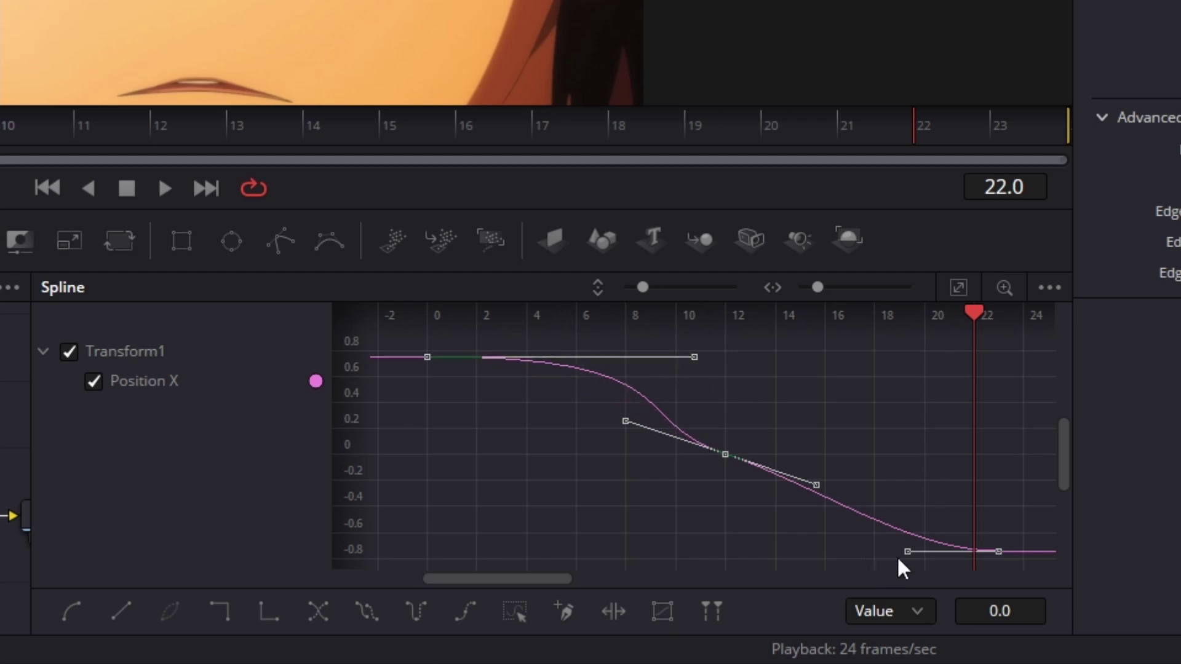
{"action": "left_click_drag", "start_coordinate": [899, 560], "coordinate": [757, 549]}
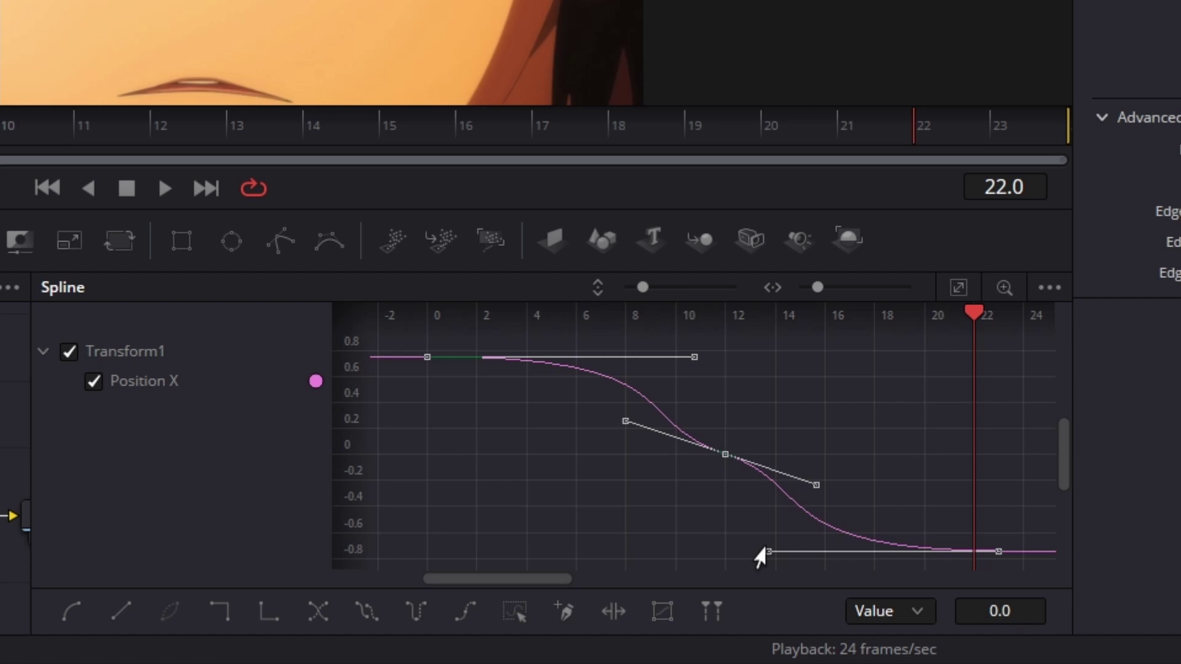
{"action": "left_click_drag", "start_coordinate": [814, 486], "coordinate": [770, 514]}
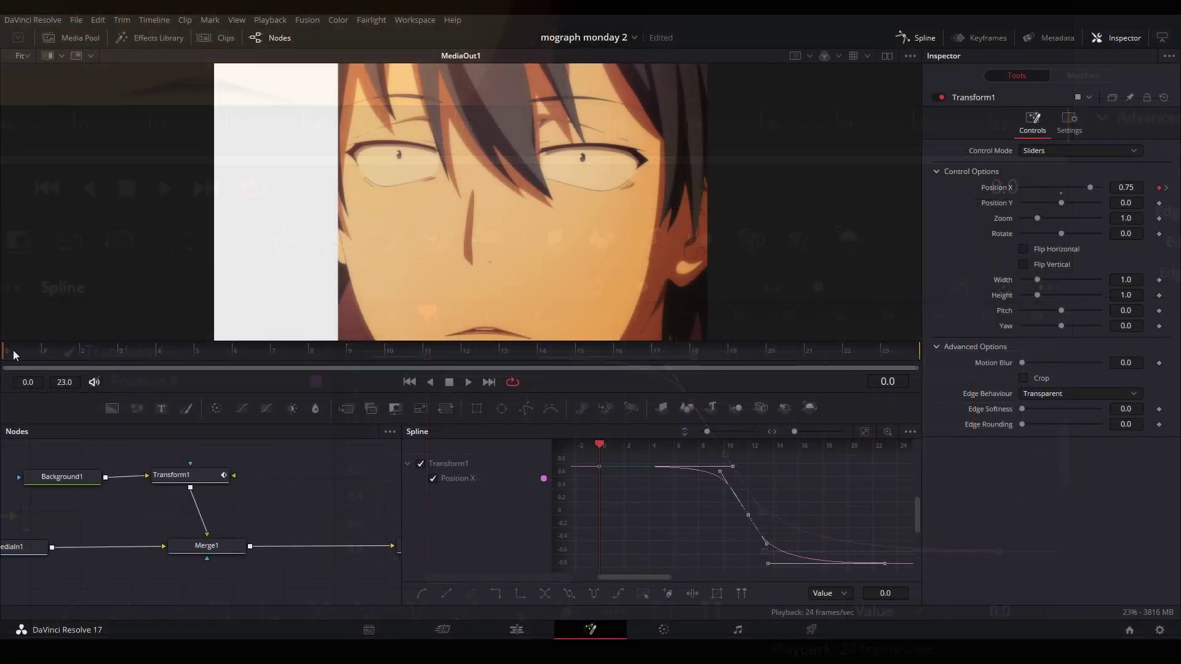
{"action": "key", "text": "space"}
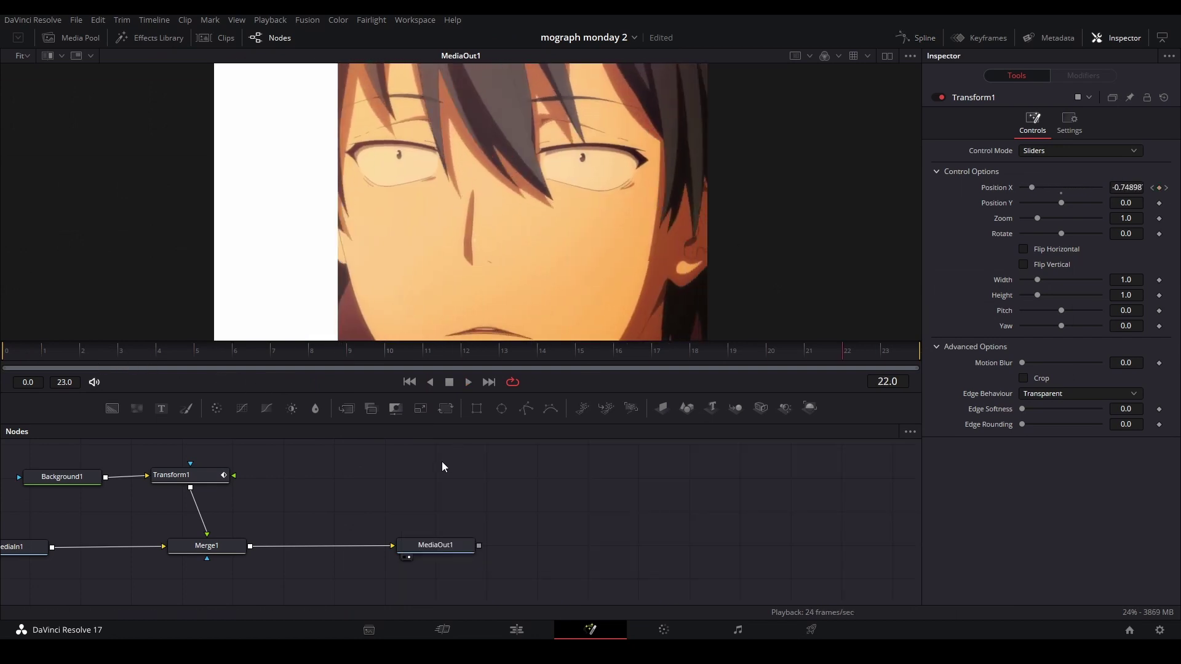
Step: Duplicate Background1 and Transform1 and layer the copies over the originals through a new Merge2 feeding Merge1
{"action": "left_click_drag", "start_coordinate": [396, 482], "coordinate": [654, 511]}
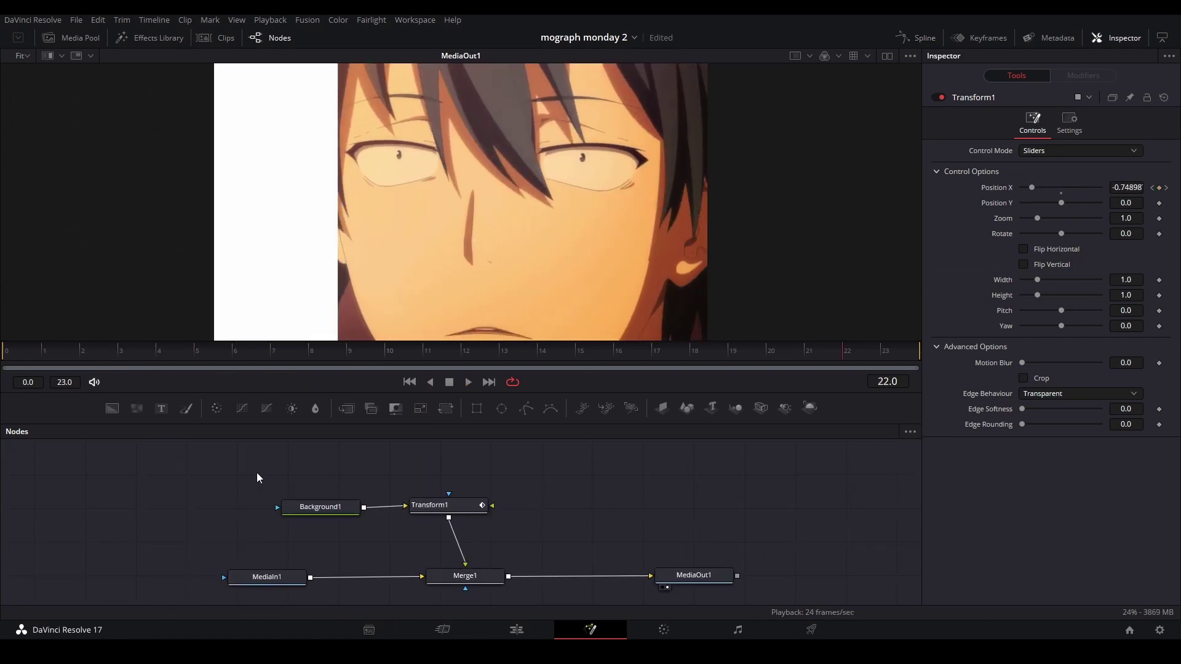
{"action": "left_click_drag", "start_coordinate": [257, 473], "coordinate": [468, 451]}
{"action": "scroll", "coordinate": [467, 479], "scroll_direction": "up", "scroll_amount": 2}
{"action": "scroll", "coordinate": [455, 470], "scroll_direction": "down", "scroll_amount": 1}
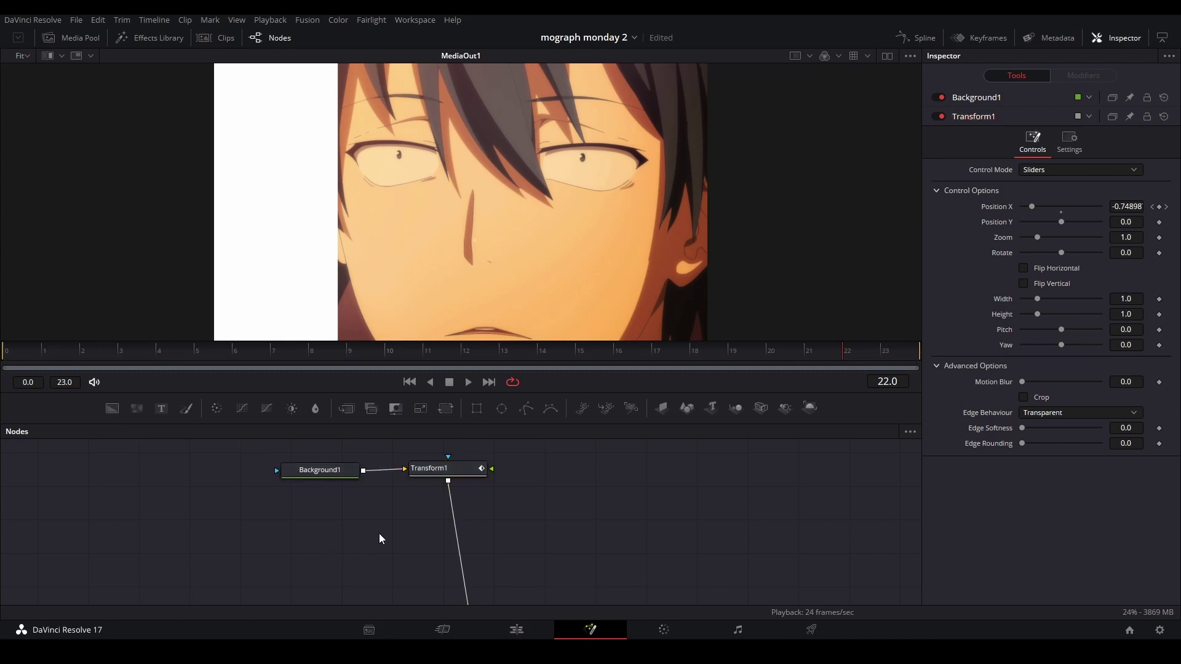
{"action": "key", "text": "ctrl+v"}
{"action": "left_click_drag", "start_coordinate": [426, 554], "coordinate": [396, 458]}
{"action": "left_click", "coordinate": [444, 518]}
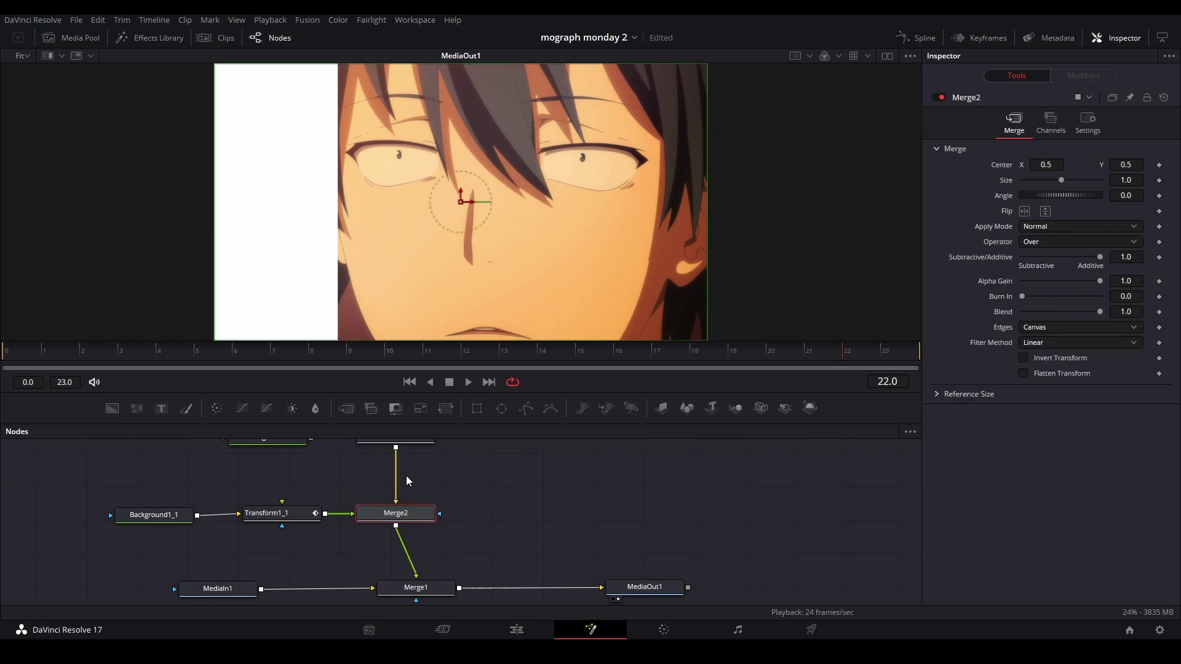
Step: Time-stretch Transform1_1's Position X keyframes in the spline editor so that the animation starts at frame 5
{"action": "left_click", "coordinate": [299, 515]}
{"action": "left_click", "coordinate": [908, 38]}
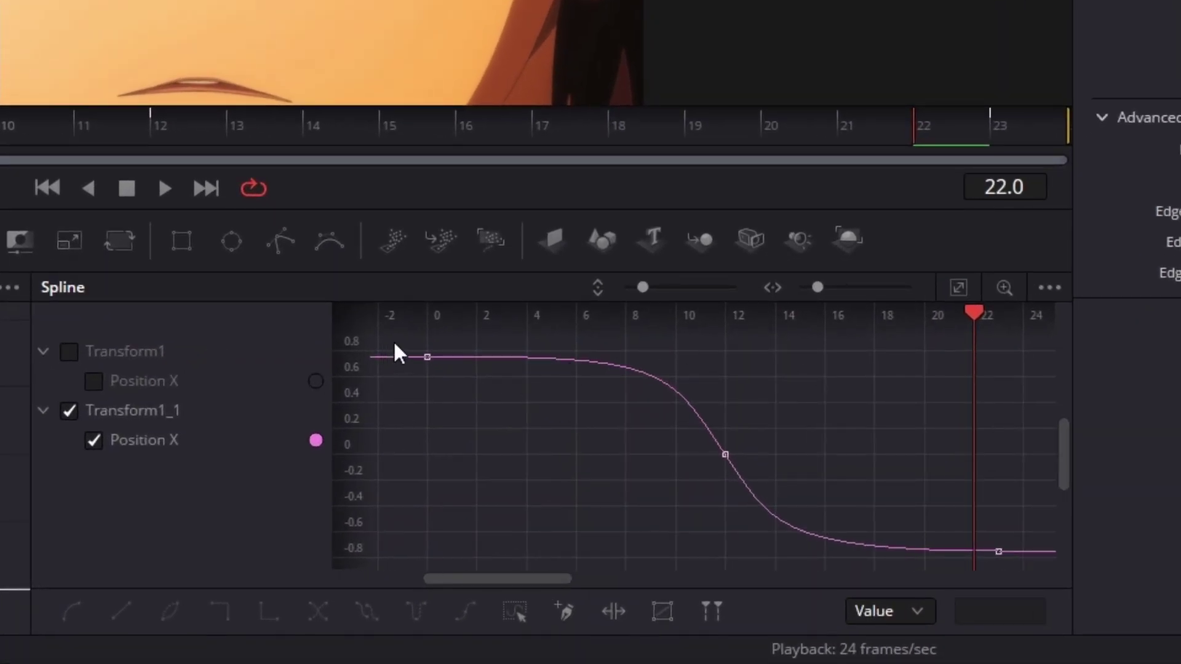
{"action": "left_click_drag", "start_coordinate": [395, 343], "coordinate": [1025, 613]}
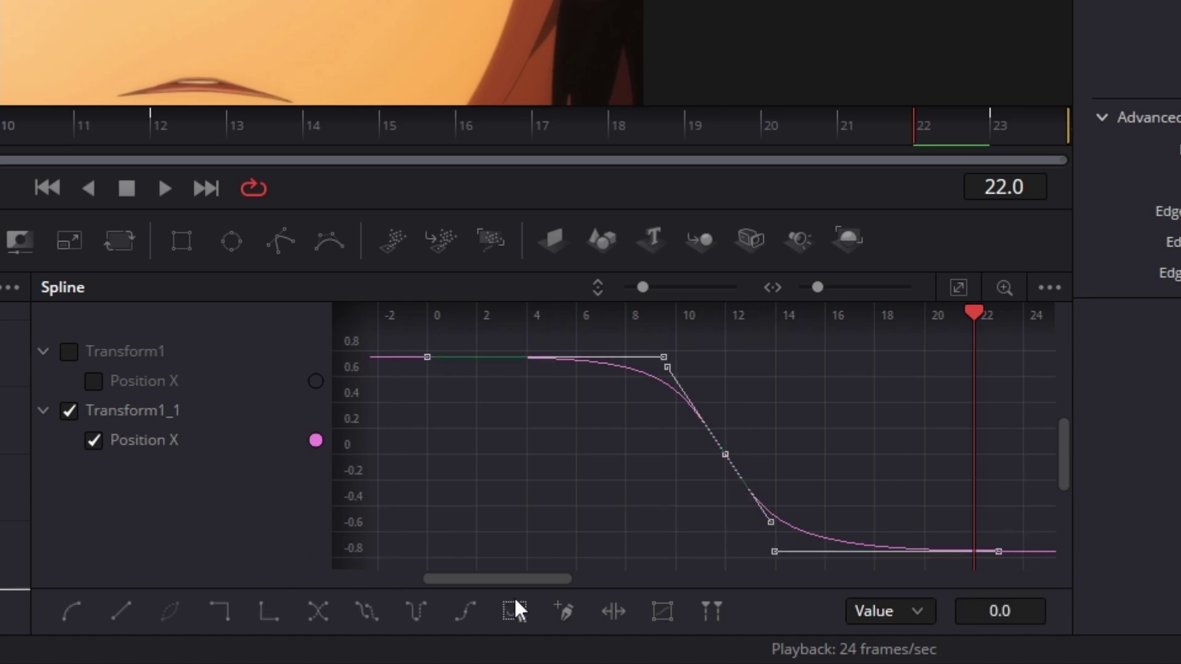
{"action": "left_click", "coordinate": [609, 611]}
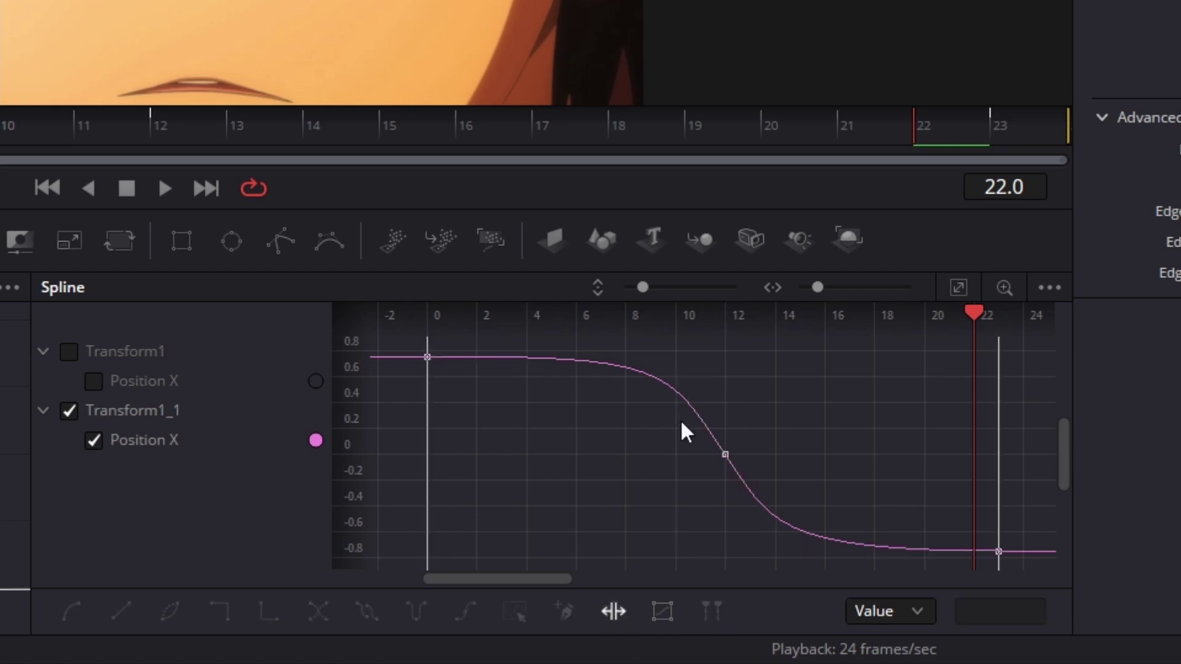
{"action": "scroll", "coordinate": [717, 404], "scroll_direction": "down", "scroll_amount": 4}
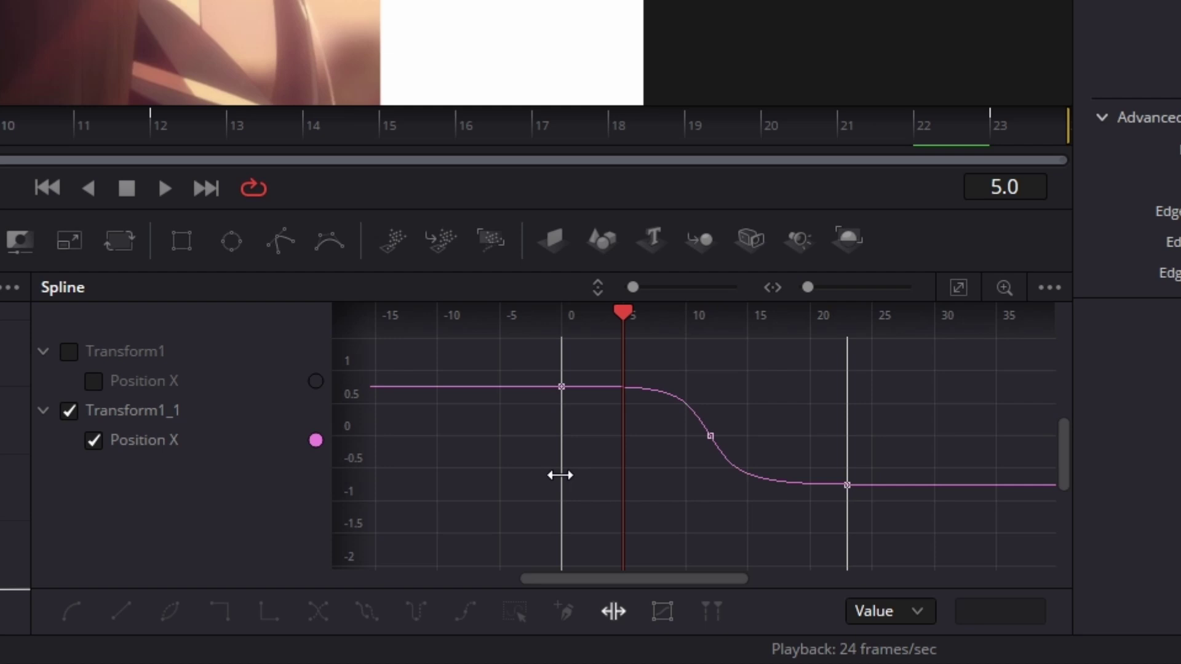
{"action": "left_click_drag", "start_coordinate": [560, 475], "coordinate": [623, 475]}
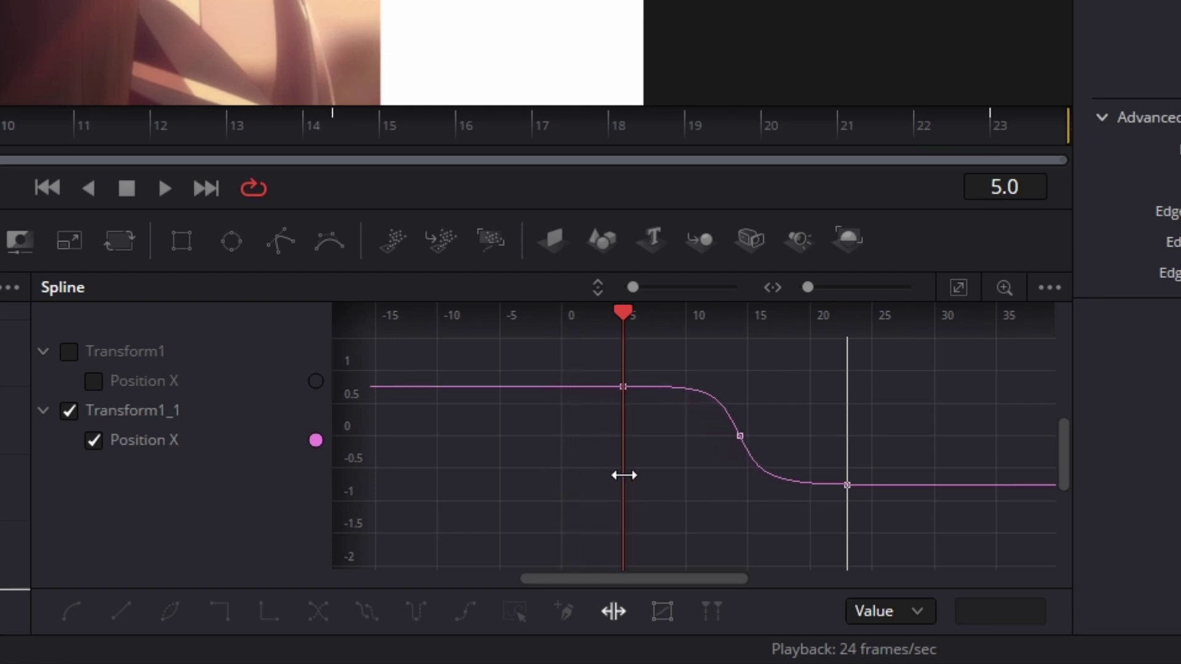
Step: Recolor Background1_1 light blue with hue 0.608 and saturation 0.398, and play back the layered slide
{"action": "key", "text": "Home"}
{"action": "key", "text": "space"}
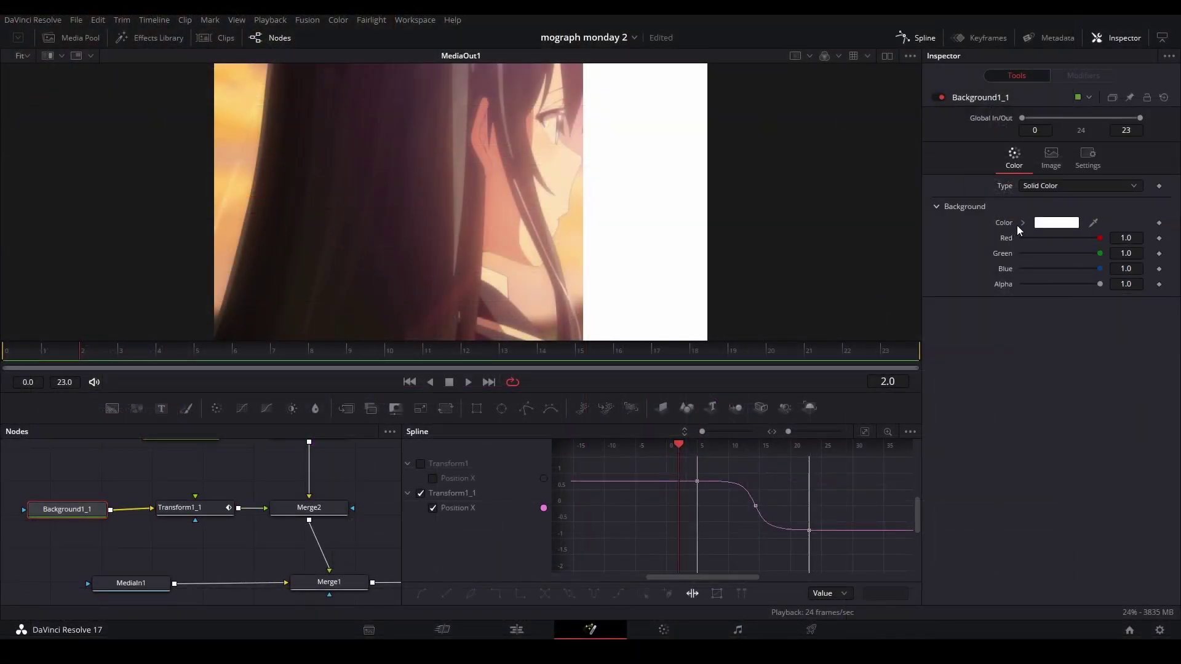
{"action": "left_click", "coordinate": [1022, 223]}
{"action": "left_click", "coordinate": [1130, 280]}
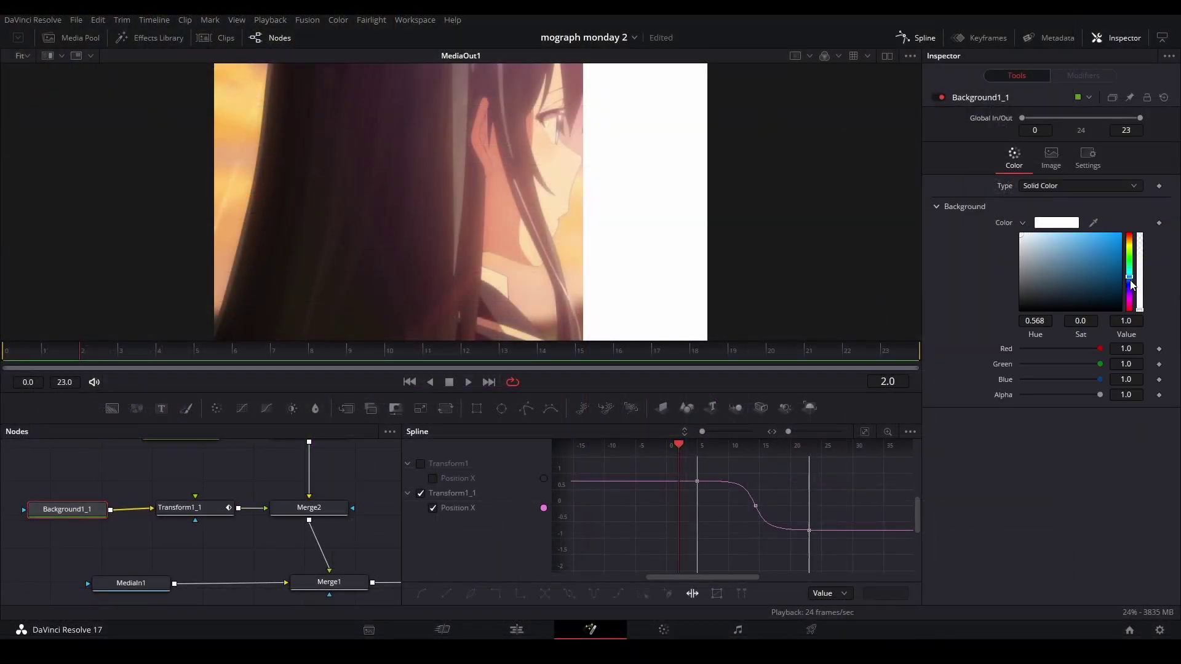
{"action": "left_click", "coordinate": [1060, 234]}
{"action": "left_click", "coordinate": [371, 463]}
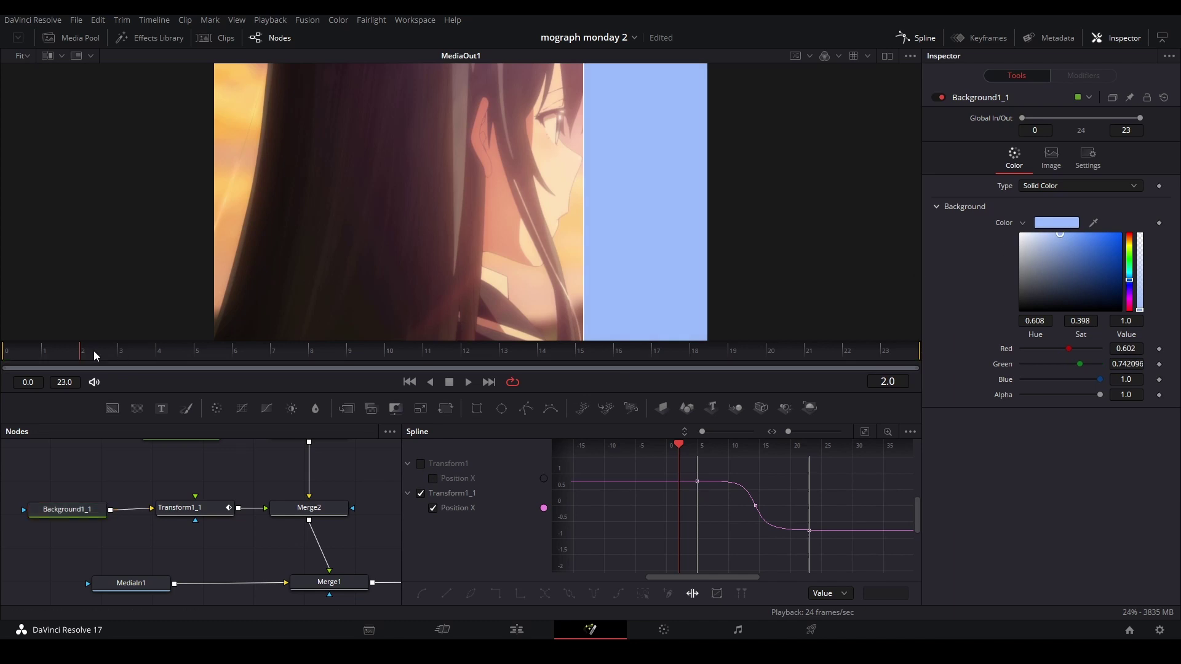
{"action": "key", "text": "space"}
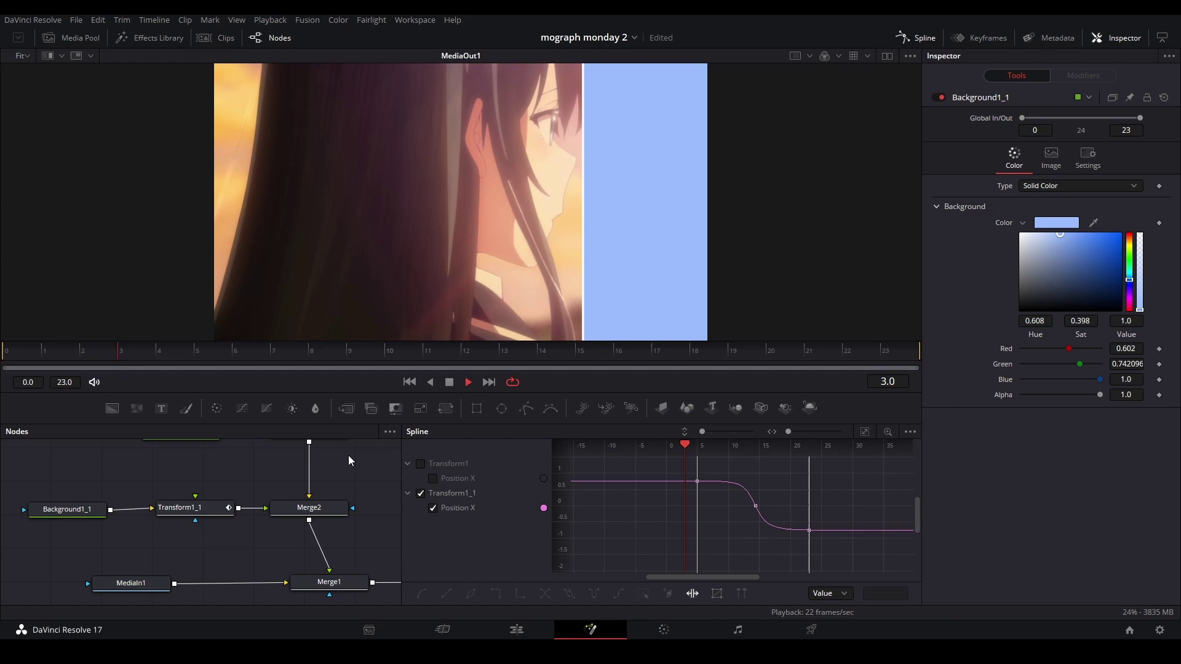
{"action": "key", "text": "space"}
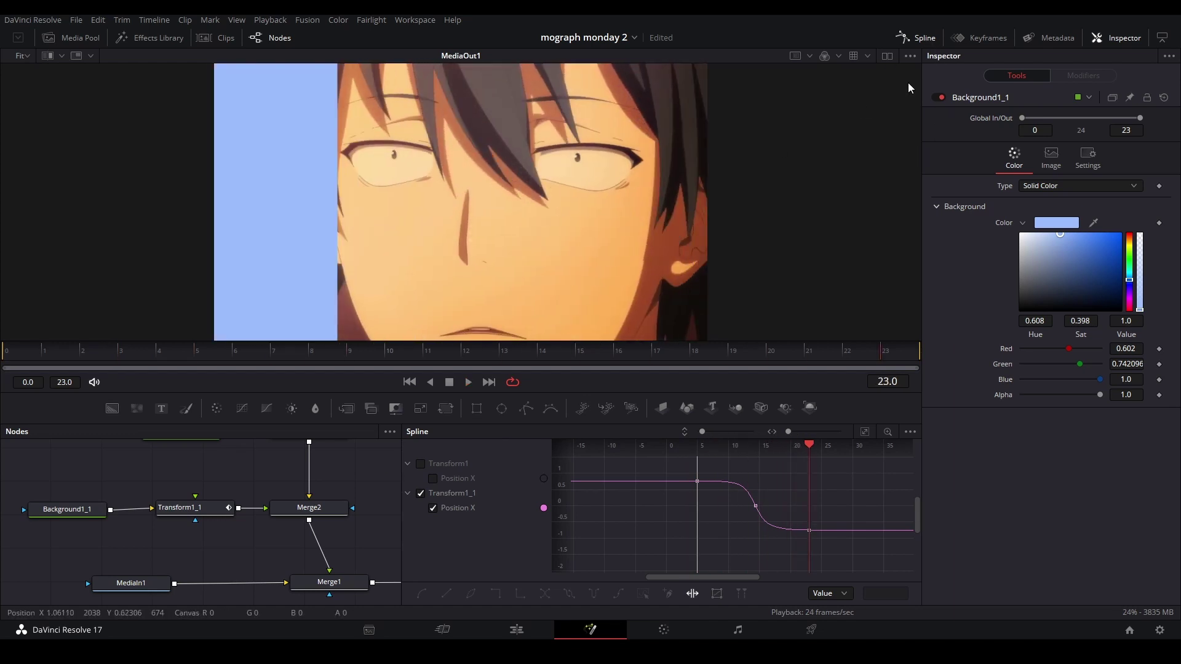
Step: Duplicate Background1_1 and Transform1_1 below the originals and layer the copies in through a new Merge3 between Merge2 and Merge1
{"action": "left_click", "coordinate": [924, 39]}
{"action": "mouse_move", "coordinate": [335, 500]}
{"action": "left_mouse_down"}
{"action": "mouse_move", "coordinate": [462, 522]}
{"action": "mouse_move", "coordinate": [171, 455]}
{"action": "left_mouse_up"}
{"action": "scroll", "coordinate": [458, 521], "scroll_direction": "down", "scroll_amount": 2}
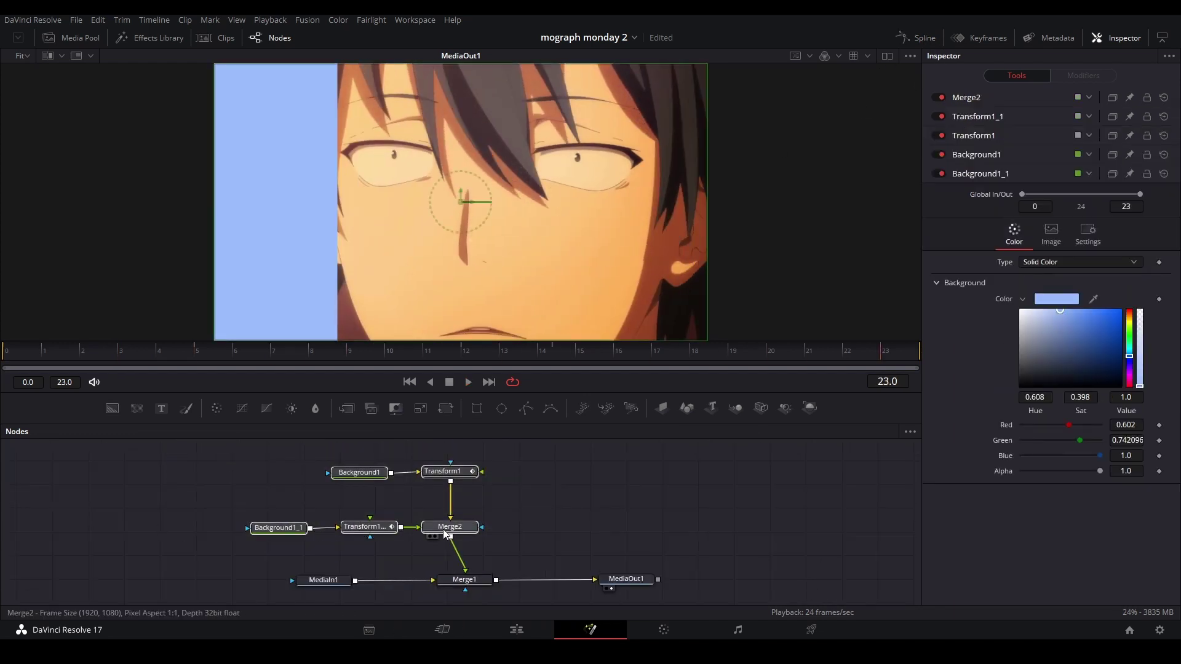
{"action": "left_click_drag", "start_coordinate": [443, 528], "coordinate": [444, 480]}
{"action": "left_click_drag", "start_coordinate": [242, 515], "coordinate": [377, 469]}
{"action": "key", "text": "ctrl+c"}
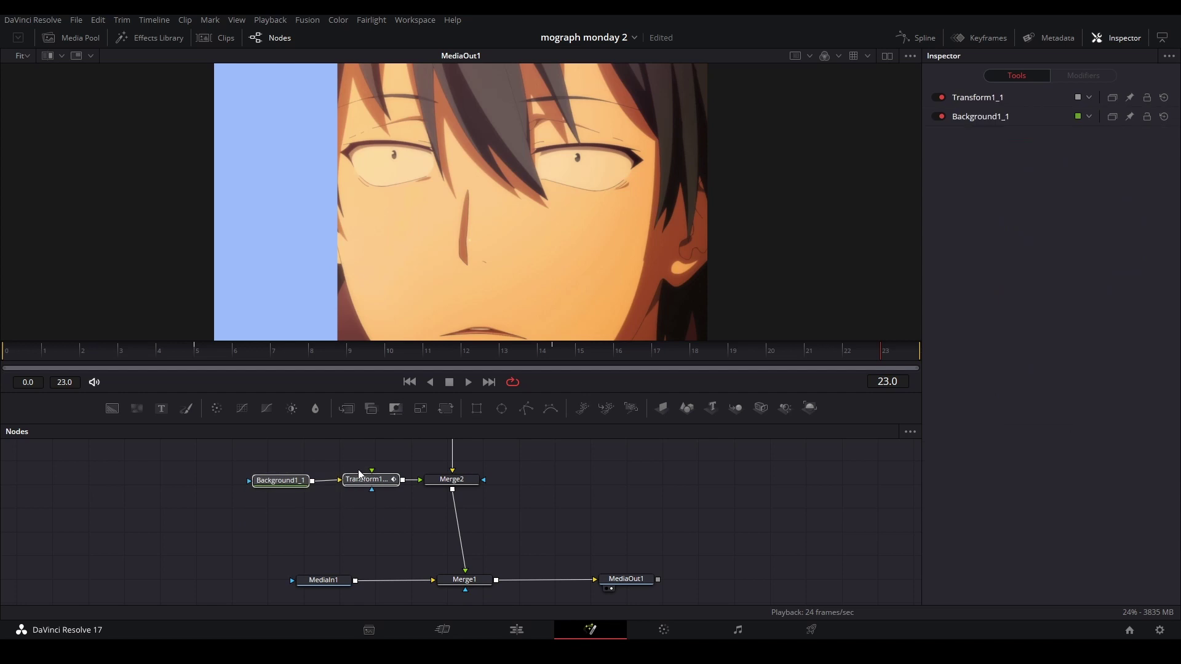
{"action": "left_click", "coordinate": [334, 529]}
{"action": "key", "text": "ctrl+v"}
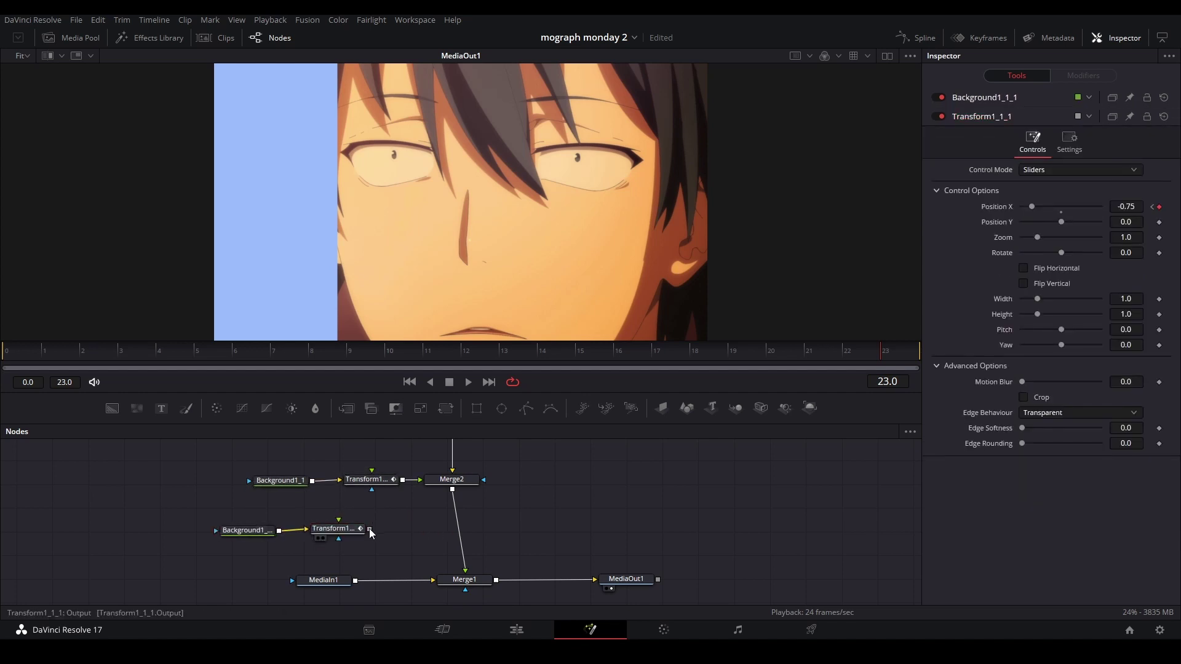
{"action": "left_click_drag", "start_coordinate": [369, 529], "coordinate": [452, 489]}
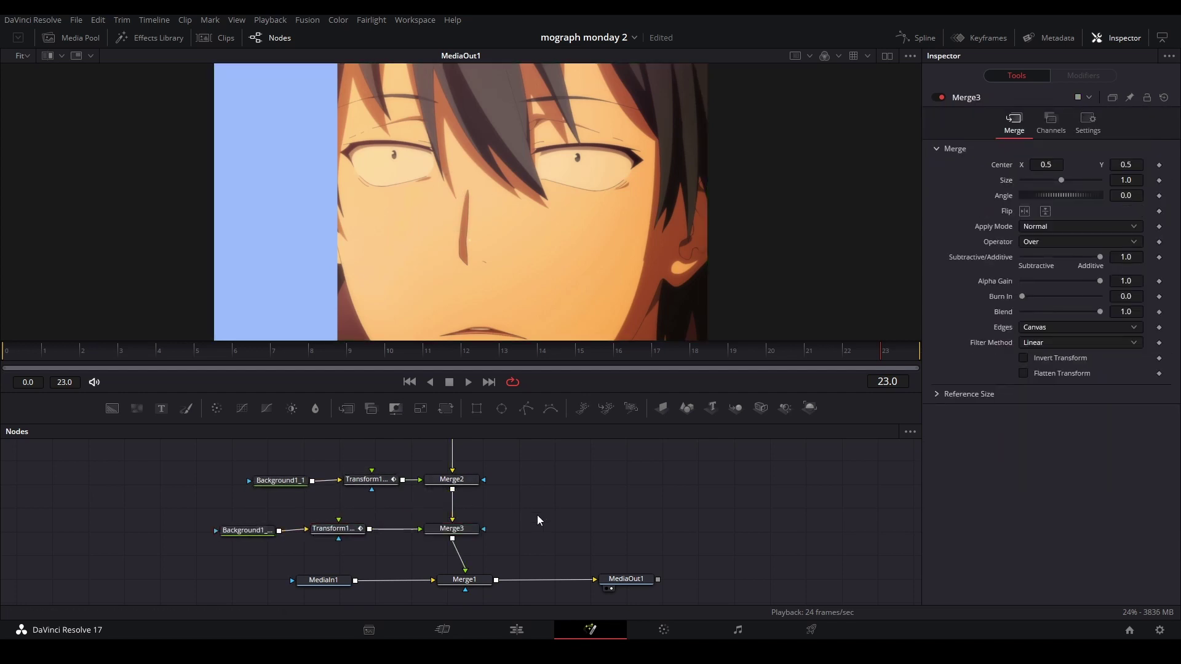
Step: Time-stretch Transform1_1_1's Position X keyframes in the spline editor so that the animation starts at frame 10
{"action": "left_click", "coordinate": [337, 529]}
{"action": "left_click", "coordinate": [917, 37]}
{"action": "left_click", "coordinate": [244, 534]}
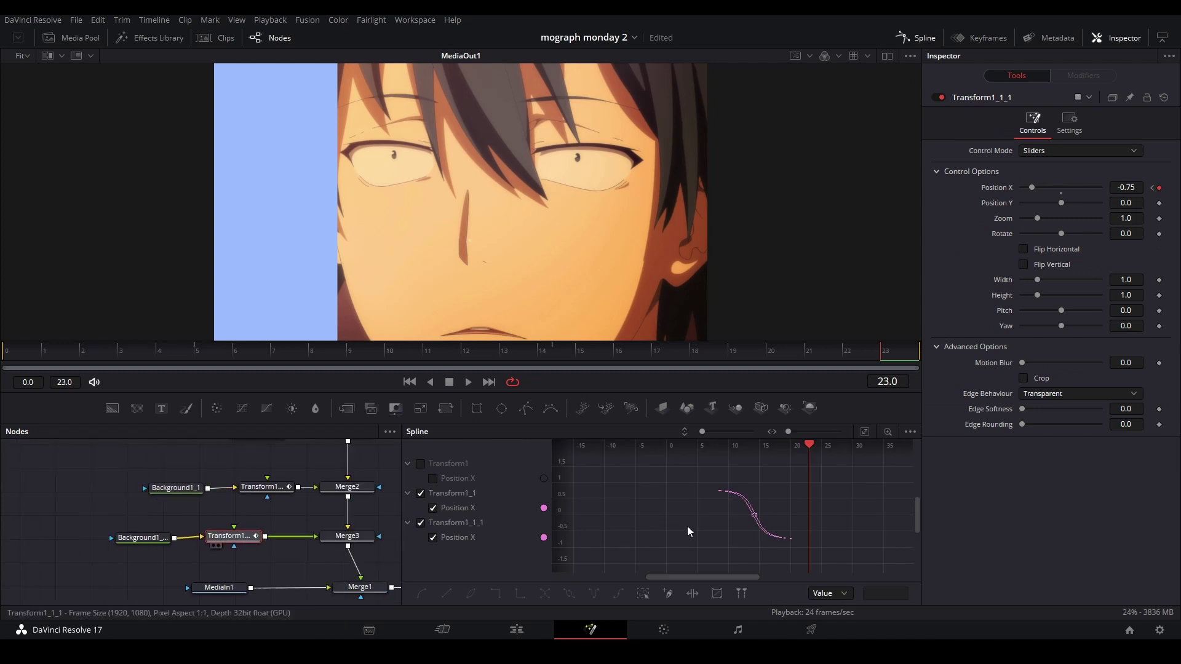
{"action": "left_click", "coordinate": [865, 432]}
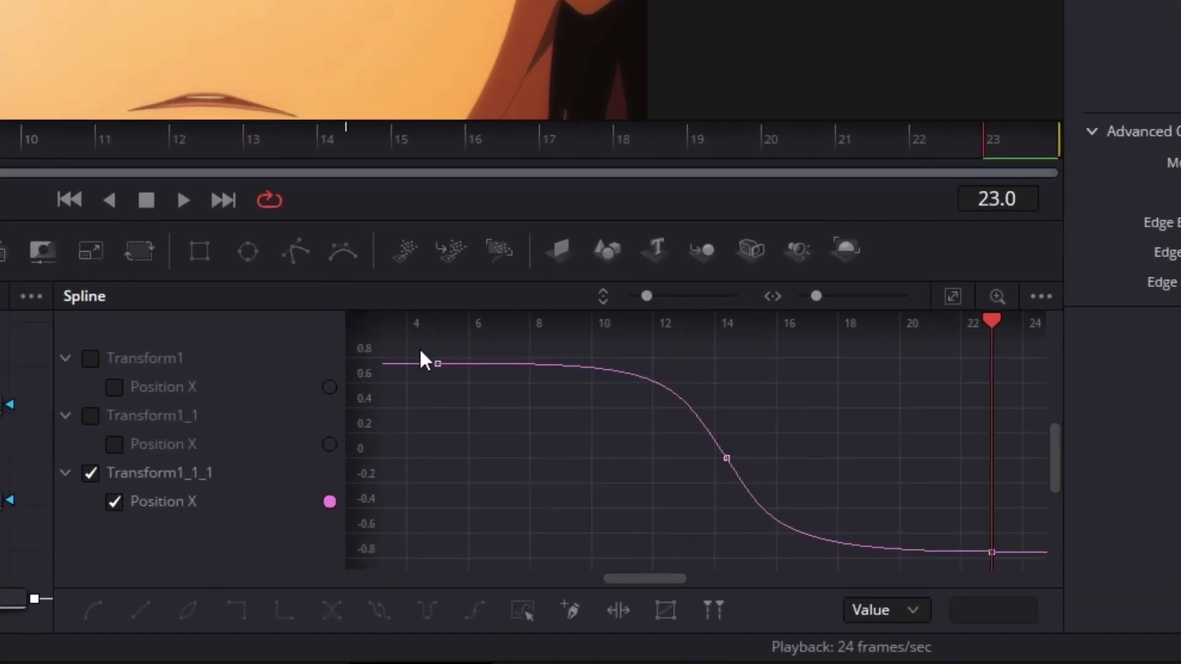
{"action": "left_click_drag", "start_coordinate": [421, 352], "coordinate": [1033, 609]}
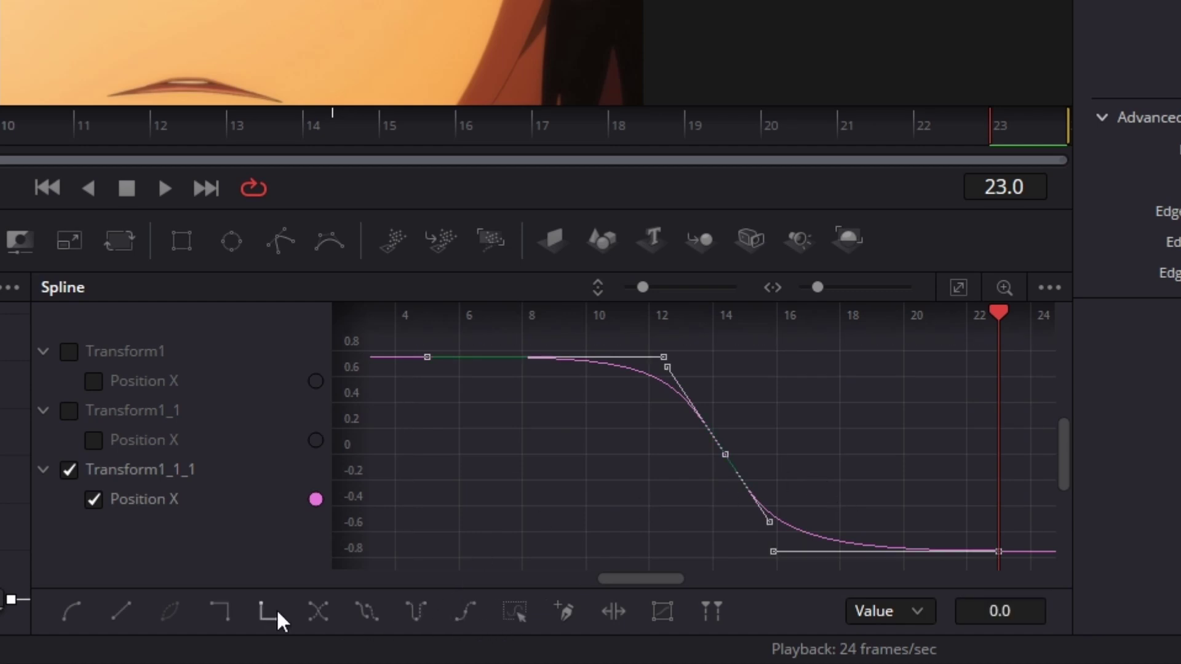
{"action": "left_click", "coordinate": [611, 611]}
{"action": "scroll", "coordinate": [658, 455], "scroll_direction": "down", "scroll_amount": 5}
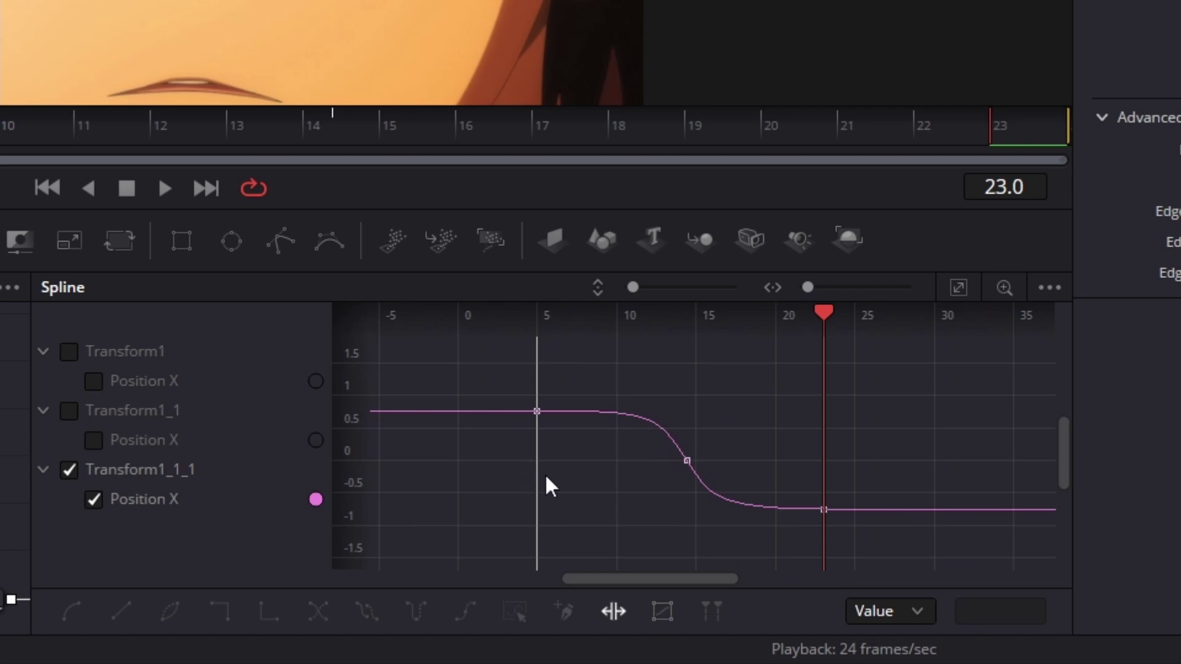
{"action": "left_click_drag", "start_coordinate": [546, 477], "coordinate": [618, 474]}
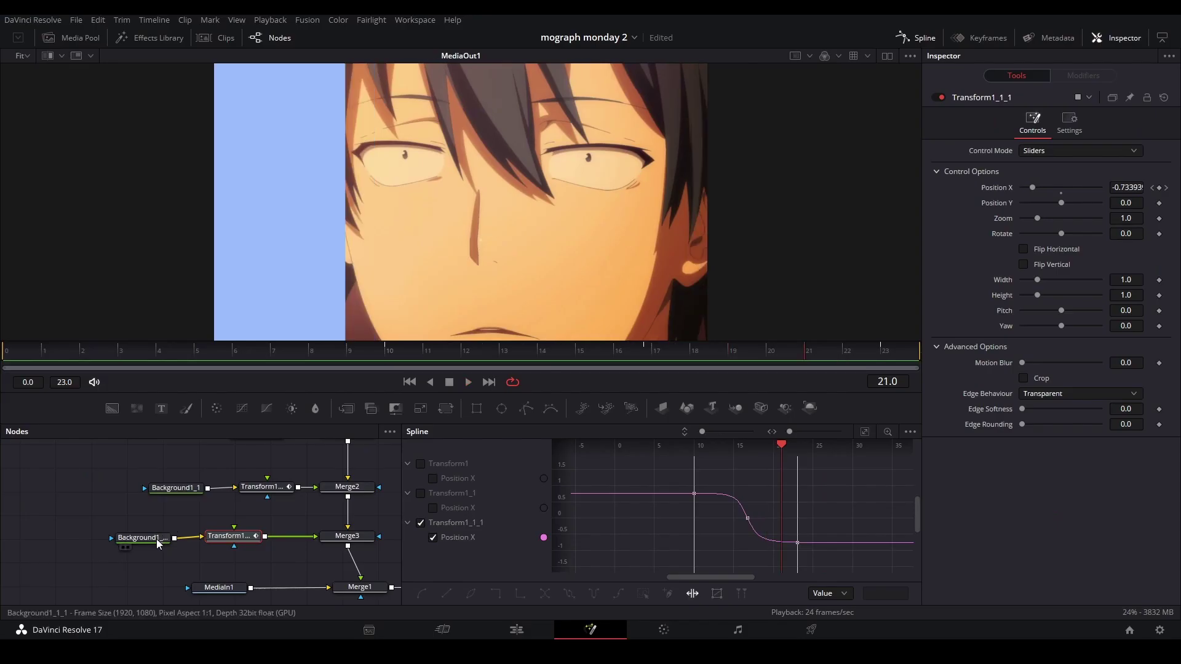
Step: Darken Background1_1_1 by setting its color value to 0.5 and play back the three-layer slide
{"action": "left_click", "coordinate": [157, 540]}
{"action": "left_click", "coordinate": [1021, 224]}
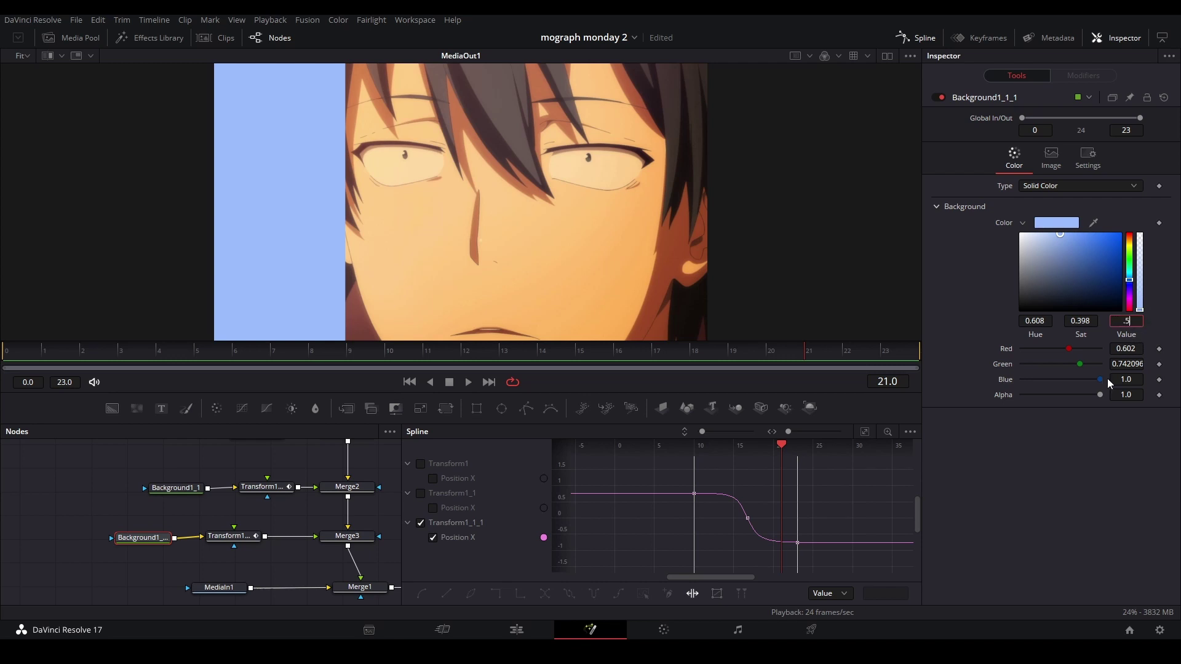
{"action": "type", "text": ".5"}
{"action": "key", "text": "Return"}
{"action": "left_click", "coordinate": [27, 352]}
{"action": "key", "text": "space"}
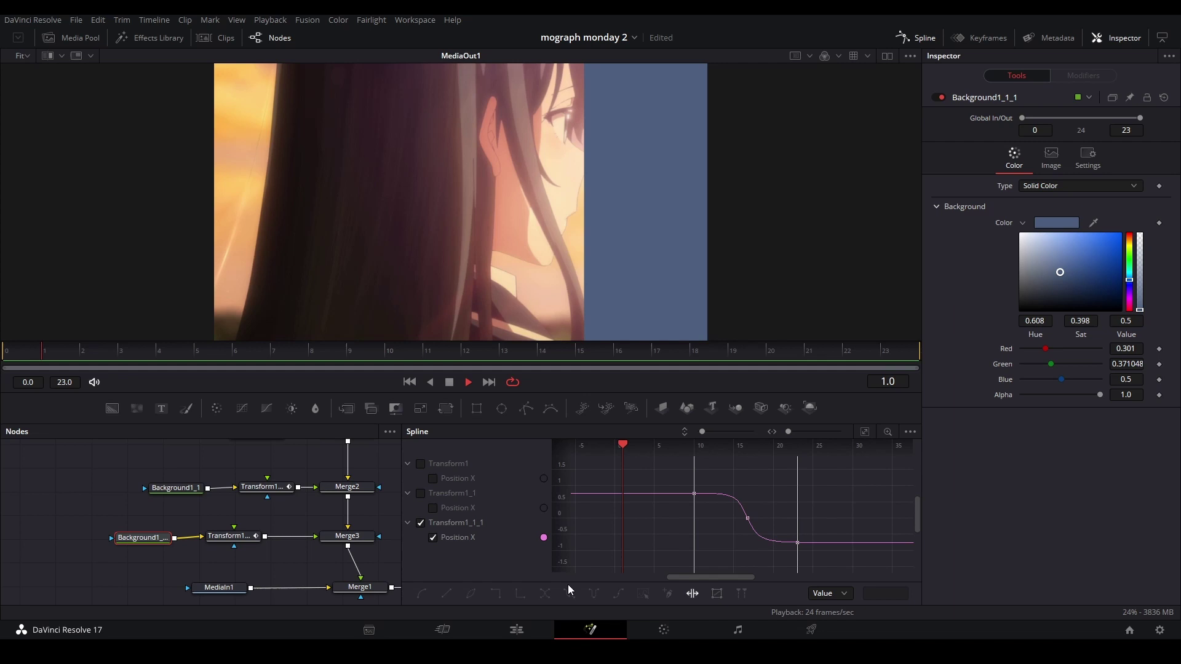
Step: Check the second transition at 01:00:04:00 on the edit timeline and reopen its clip in Fusion
{"action": "left_click", "coordinate": [517, 629]}
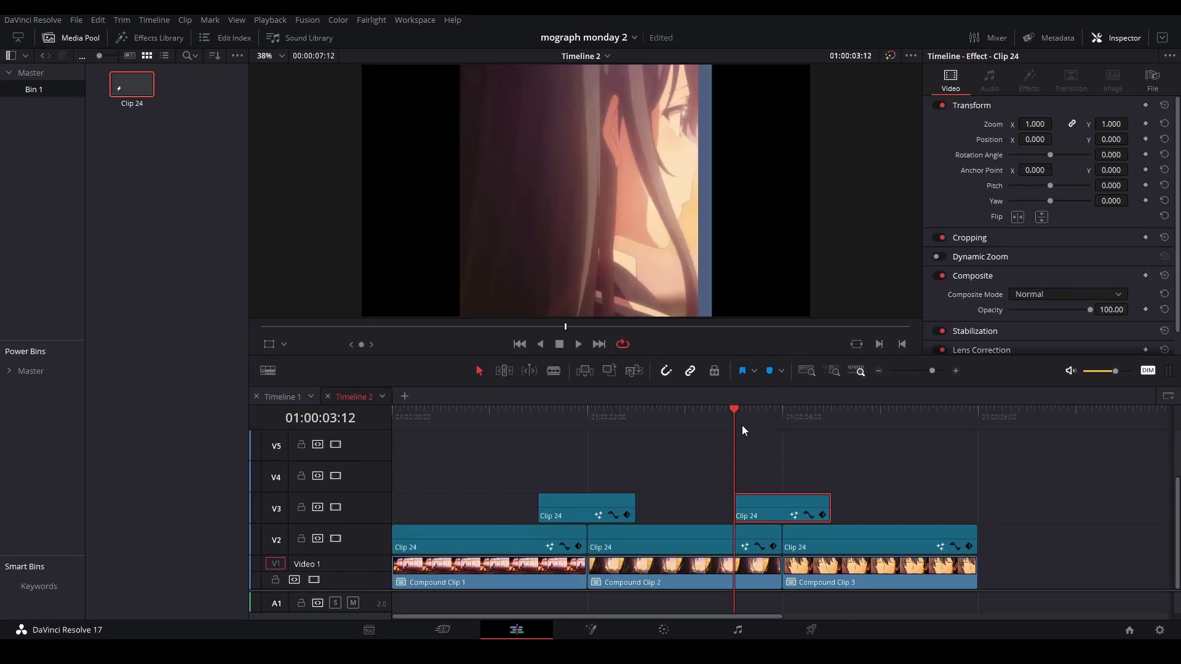
{"action": "left_click", "coordinate": [782, 411]}
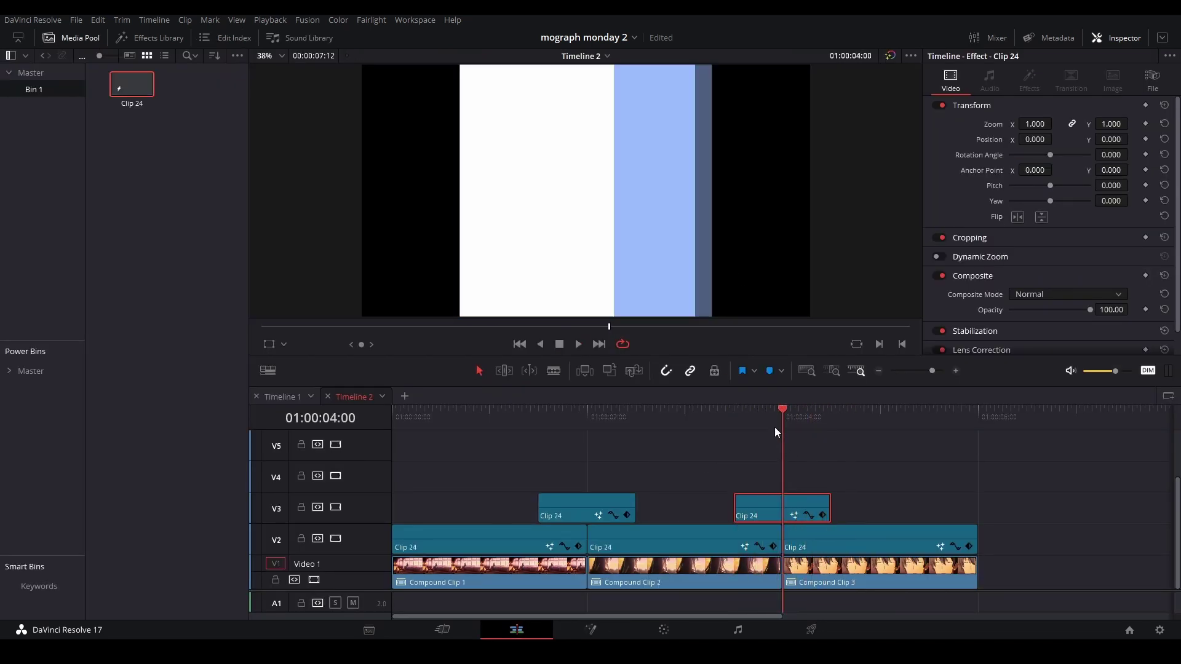
{"action": "right_click", "coordinate": [774, 519]}
{"action": "left_click", "coordinate": [800, 440]}
Step: Move the MediaIn1, Merge1 and MediaOut1 row down and insert a Transform node between Merge3 and Merge1
{"action": "left_click", "coordinate": [915, 37]}
{"action": "left_click_drag", "start_coordinate": [381, 552], "coordinate": [447, 522]}
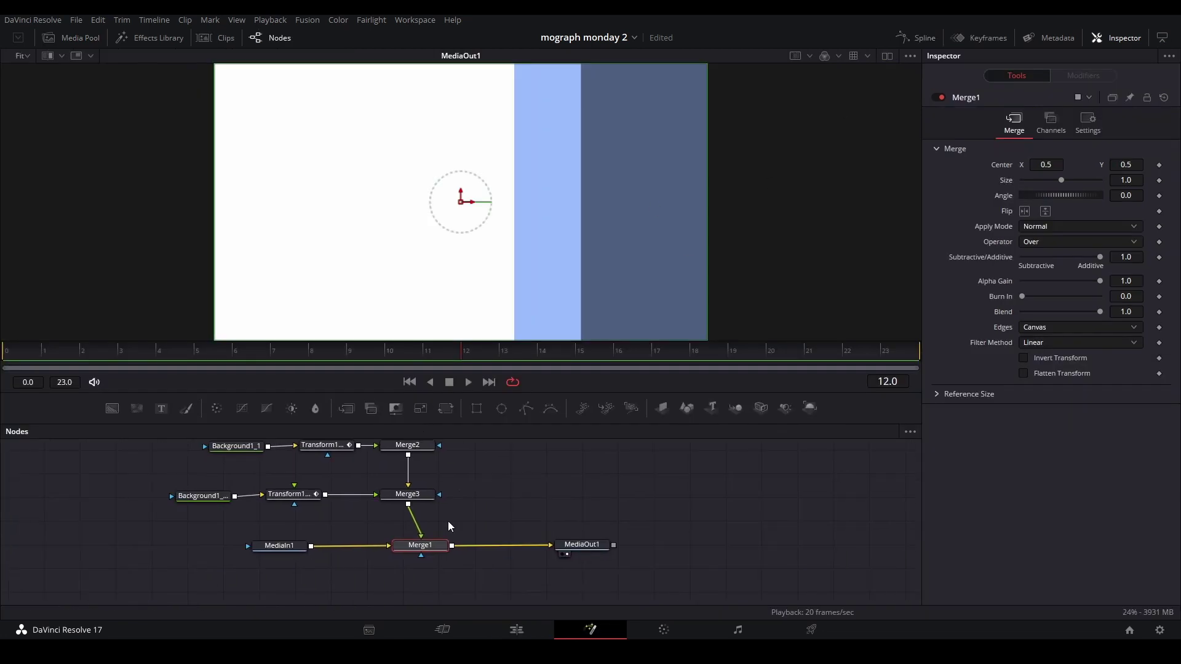
{"action": "left_click_drag", "start_coordinate": [236, 594], "coordinate": [597, 572]}
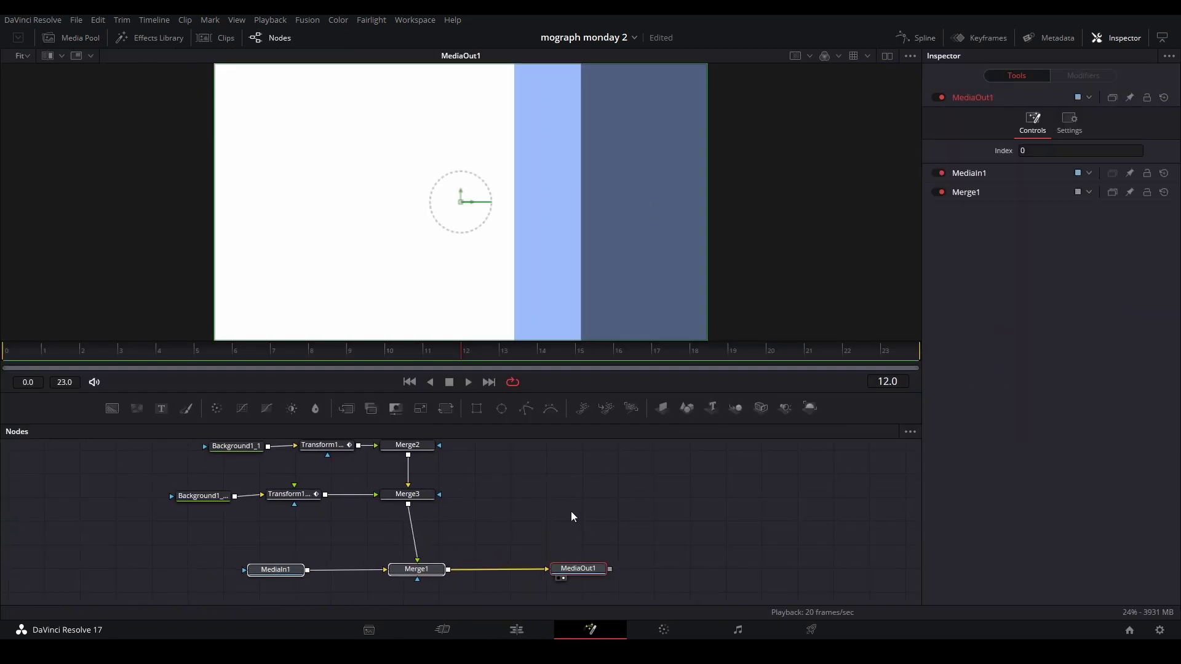
{"action": "left_click", "coordinate": [424, 500]}
{"action": "left_click", "coordinate": [421, 407]}
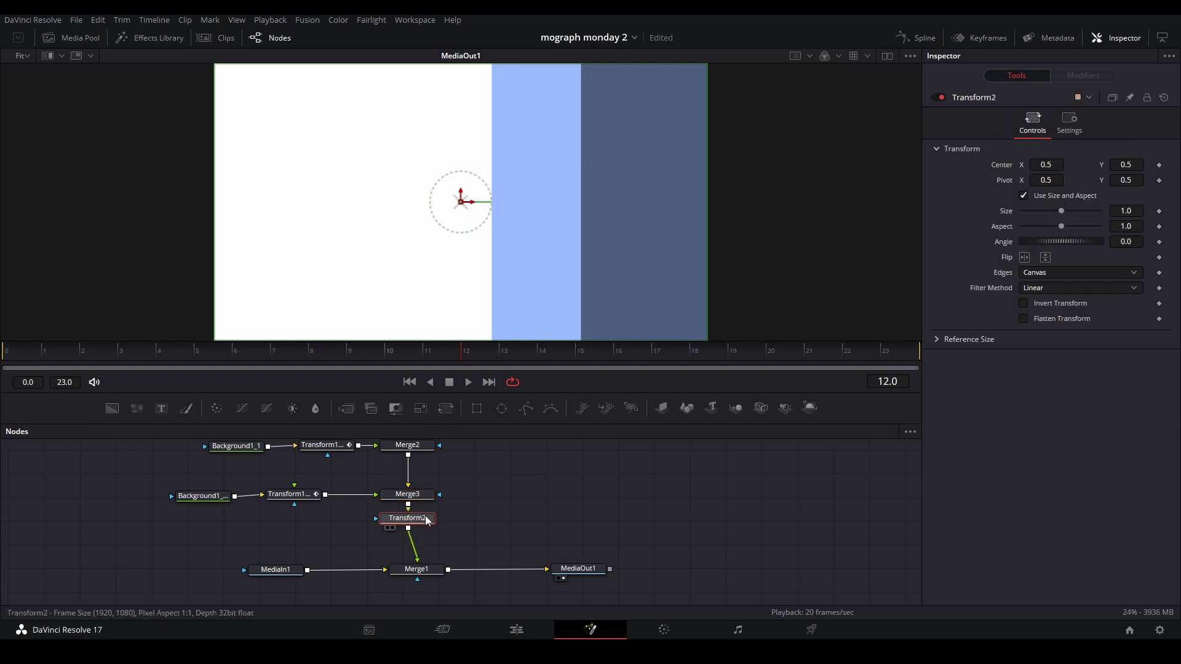
Step: Set Transform2's size to 1.1 while viewing frame 23
{"action": "left_click_drag", "start_coordinate": [643, 353], "coordinate": [947, 342]}
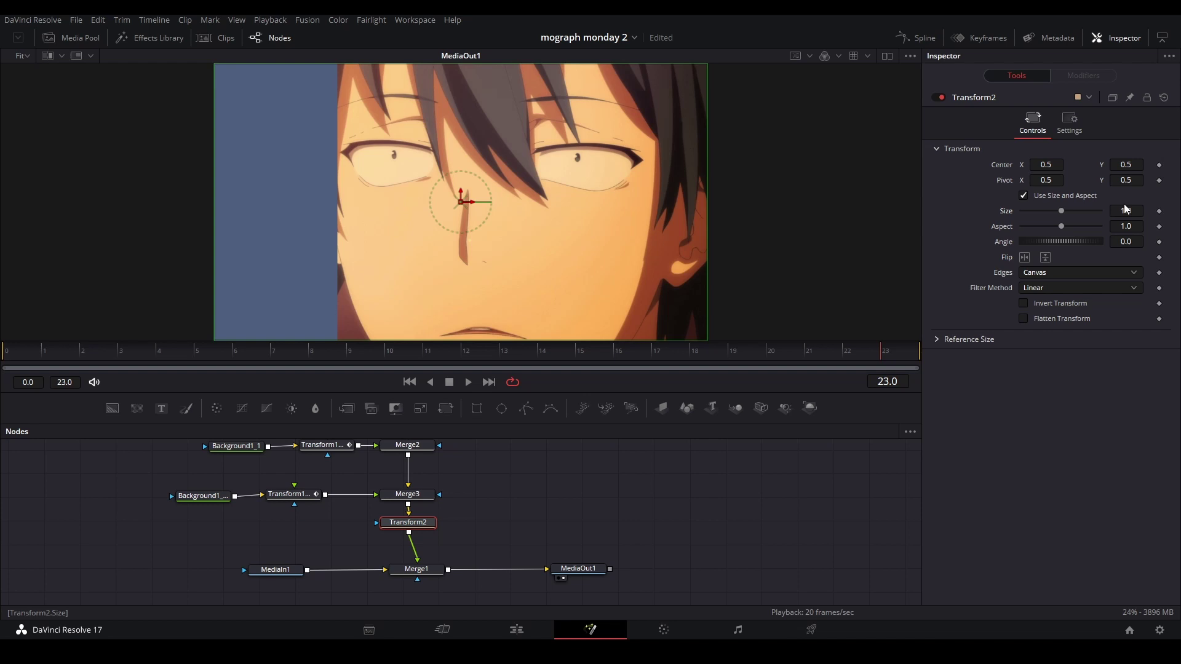
{"action": "left_click_drag", "start_coordinate": [1126, 215], "coordinate": [1180, 215]}
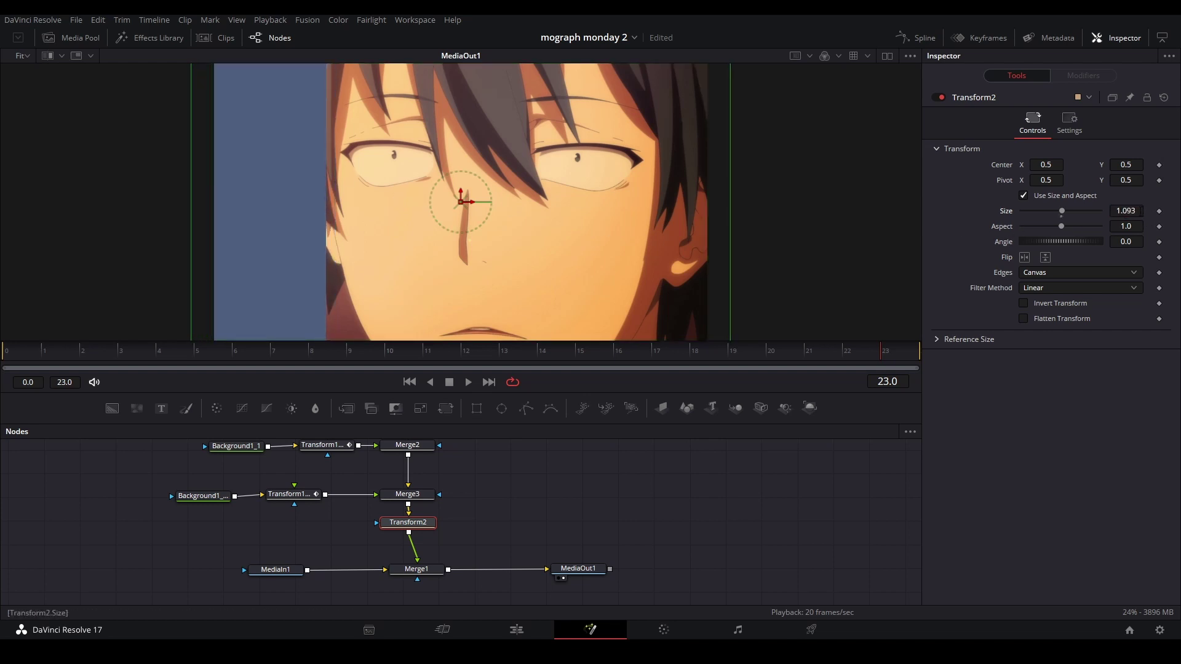
{"action": "key", "text": "BackSpace"}
{"action": "key", "text": "BackSpace"}
{"action": "key", "text": "BackSpace"}
{"action": "key", "text": "BackSpace"}
{"action": "type", "text": "1"}
{"action": "key", "text": "Return"}
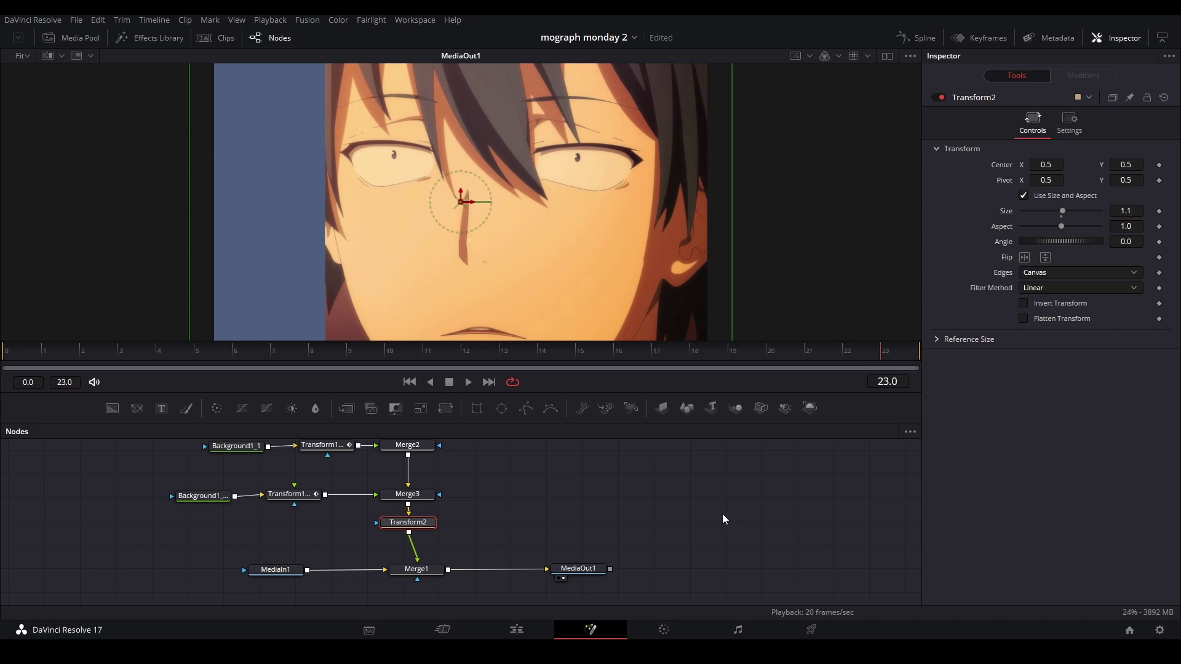
Step: Check the enlarged second transition by playing it back on the edit timeline
{"action": "left_click", "coordinate": [517, 630]}
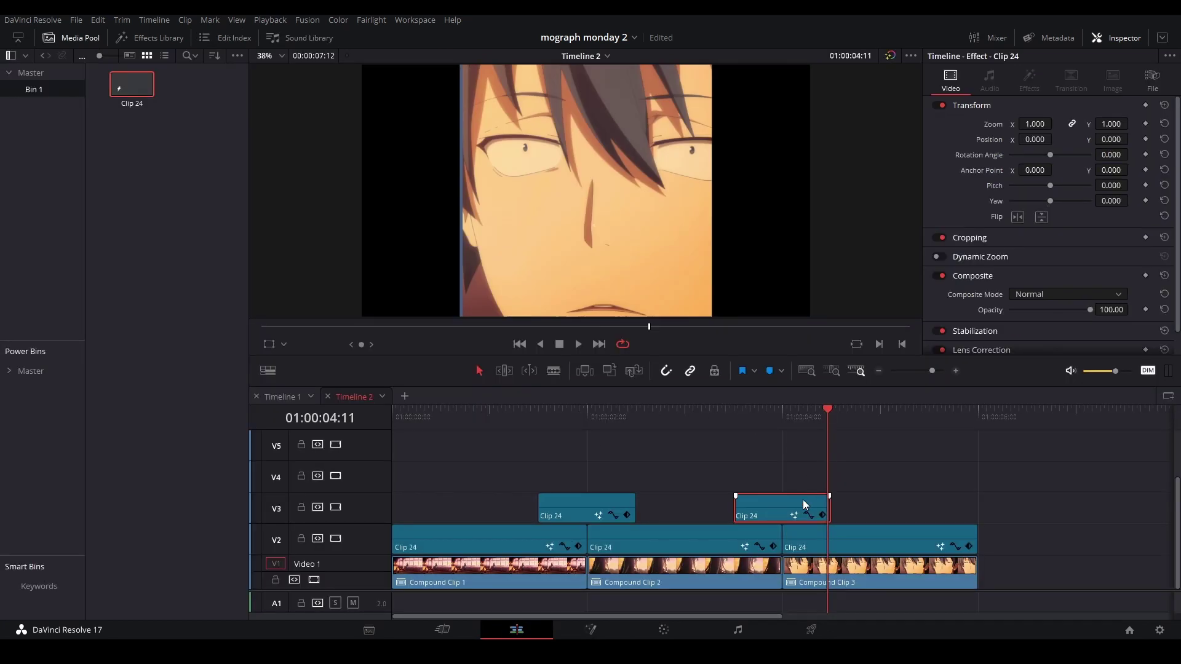
{"action": "right_click", "coordinate": [773, 499]}
{"action": "left_click", "coordinate": [813, 429]}
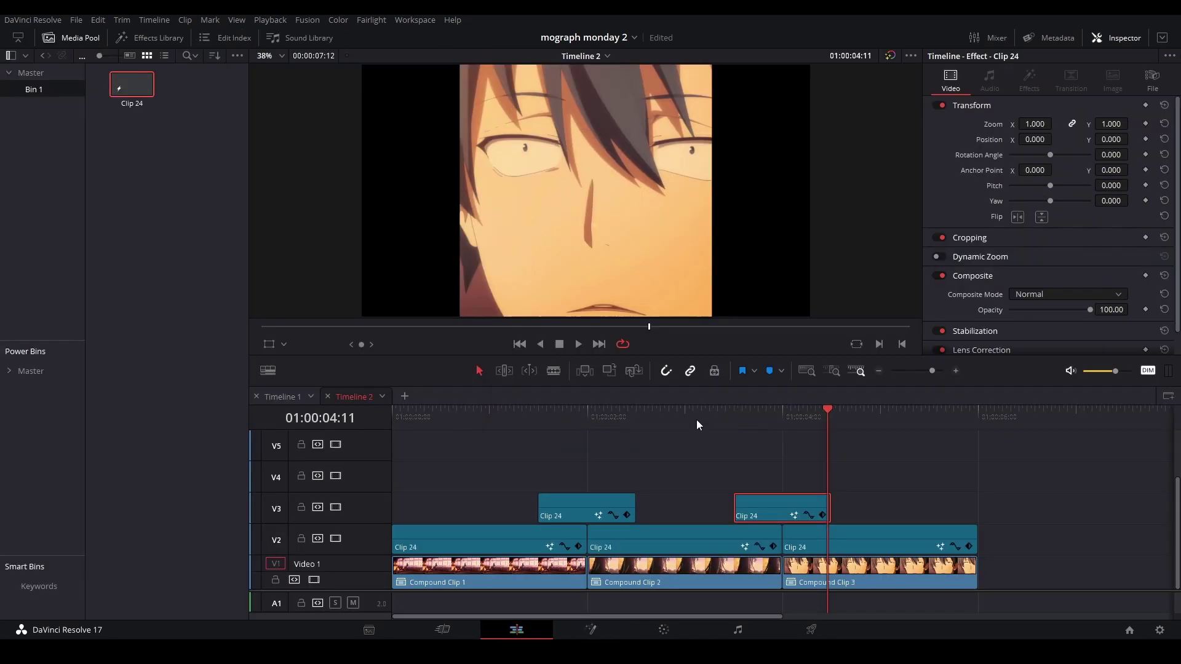
{"action": "left_click", "coordinate": [735, 410]}
{"action": "key", "text": "space"}
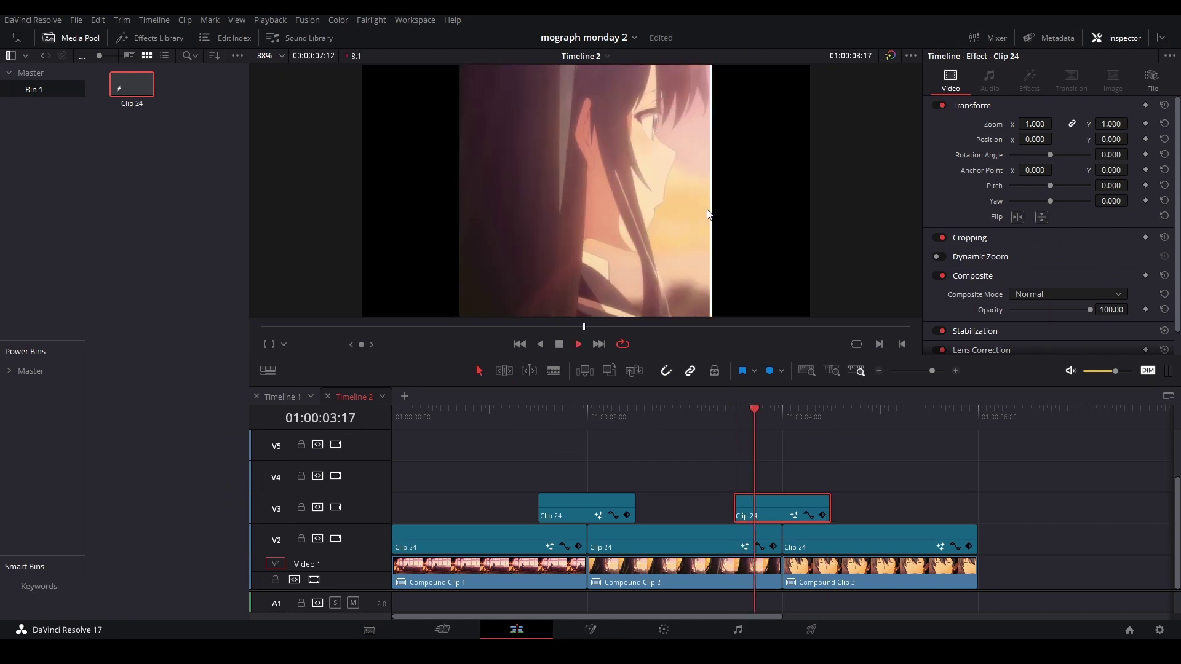
{"action": "left_click", "coordinate": [721, 421]}
{"action": "key", "text": "space"}
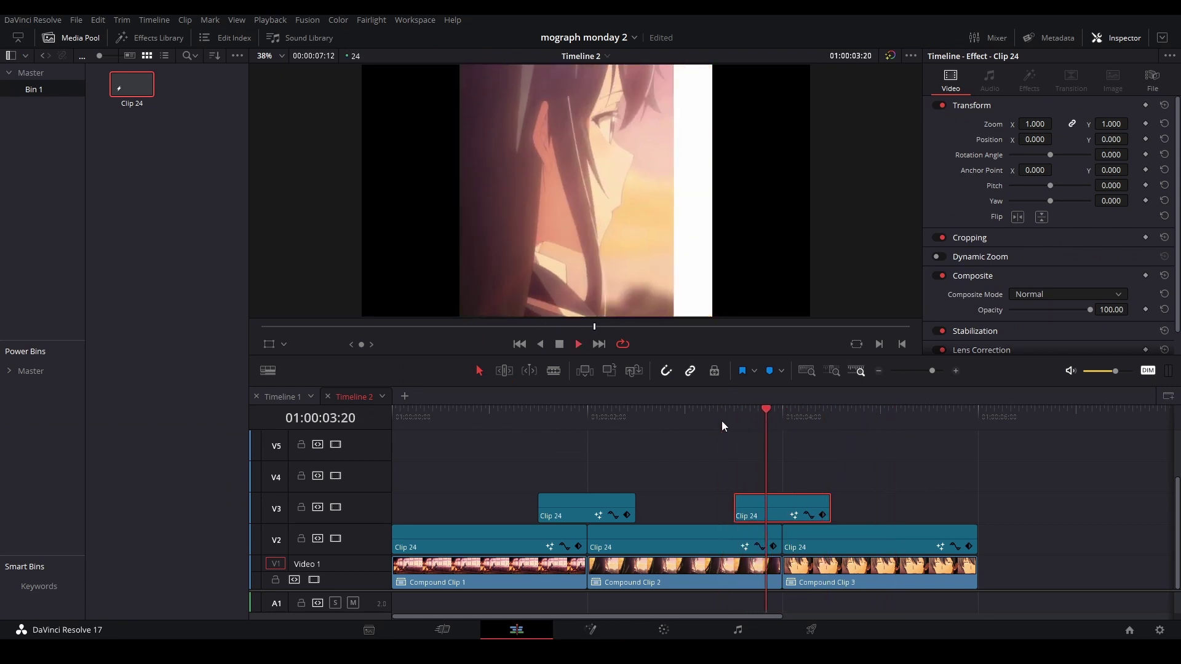
Step: Play through both the circle and the sliding color transitions on the edit timeline
{"action": "left_click", "coordinate": [539, 418]}
{"action": "key", "text": "space"}
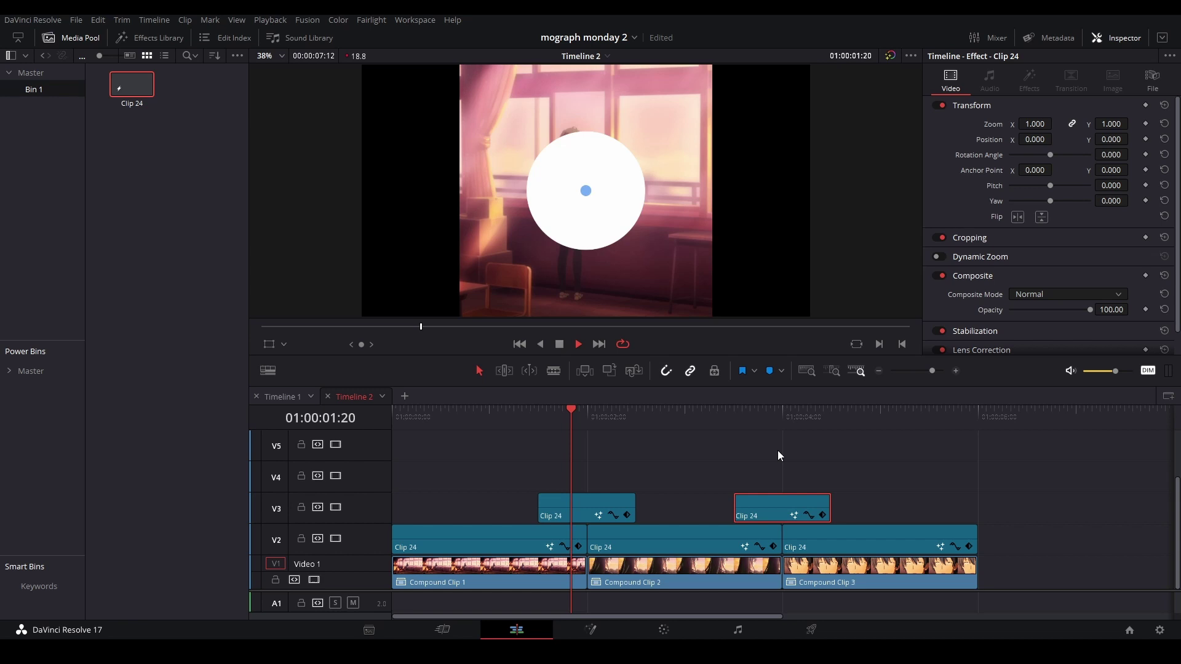
{"action": "scroll", "coordinate": [795, 462], "scroll_direction": "down", "scroll_amount": 2}
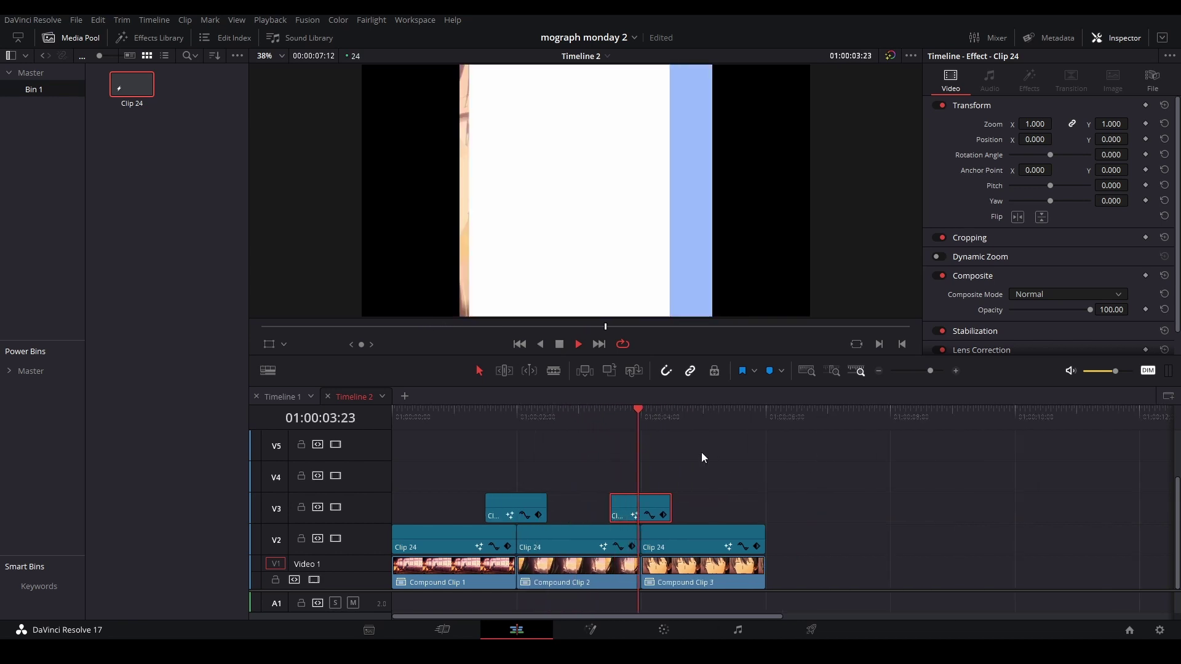
{"action": "left_click", "coordinate": [607, 419]}
{"action": "key", "text": "space"}
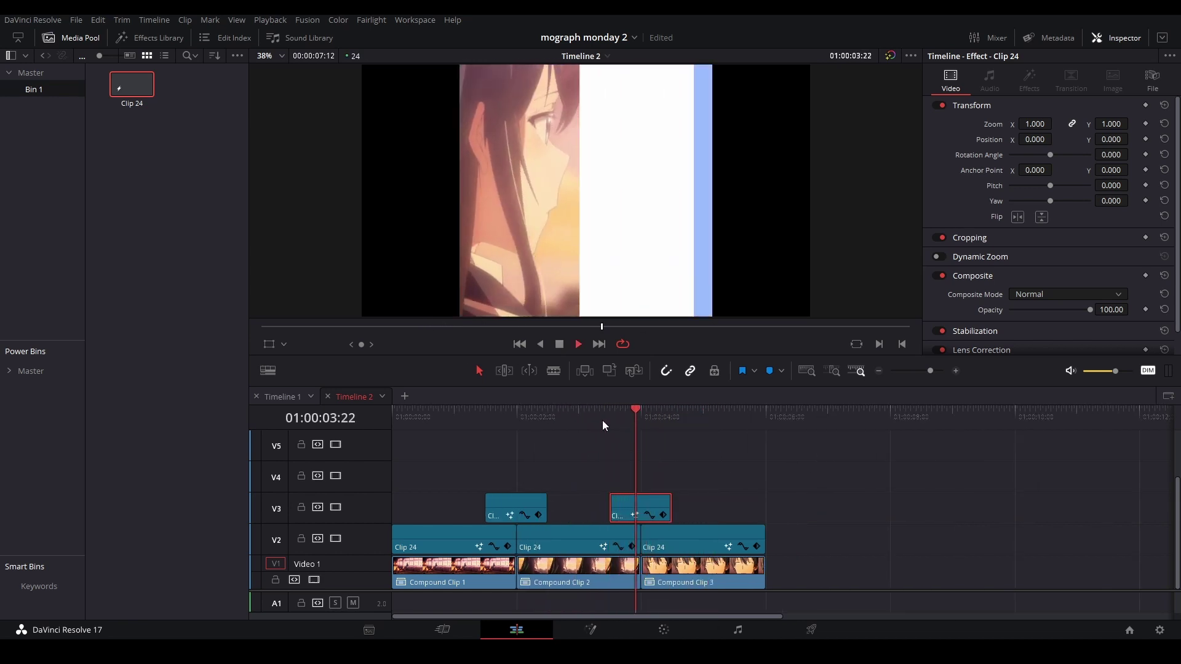
{"action": "left_click", "coordinate": [488, 422]}
{"action": "key", "text": "space"}
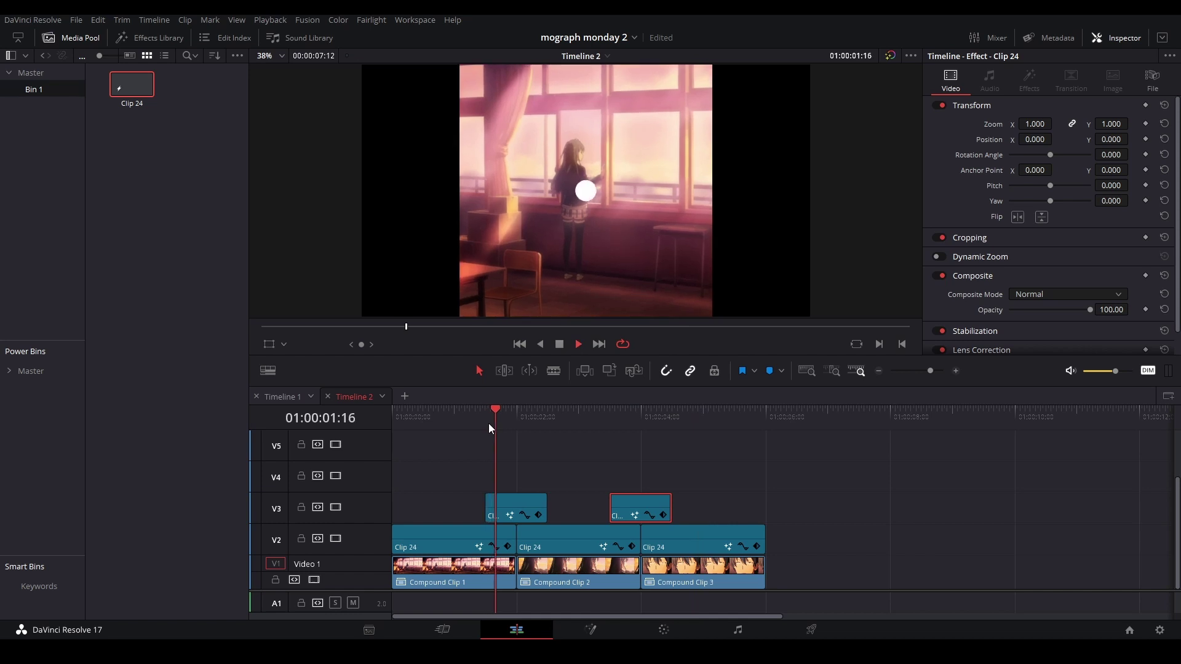
{"action": "left_click", "coordinate": [516, 423]}
{"action": "key", "text": "space"}
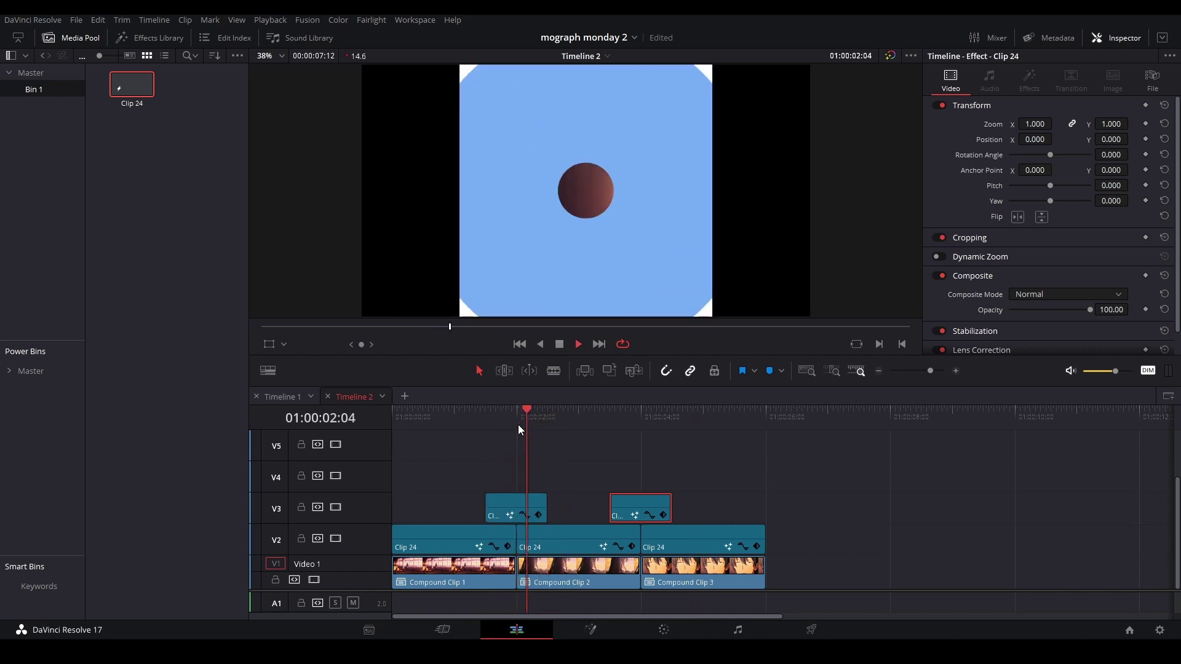
{"action": "left_click", "coordinate": [771, 457]}
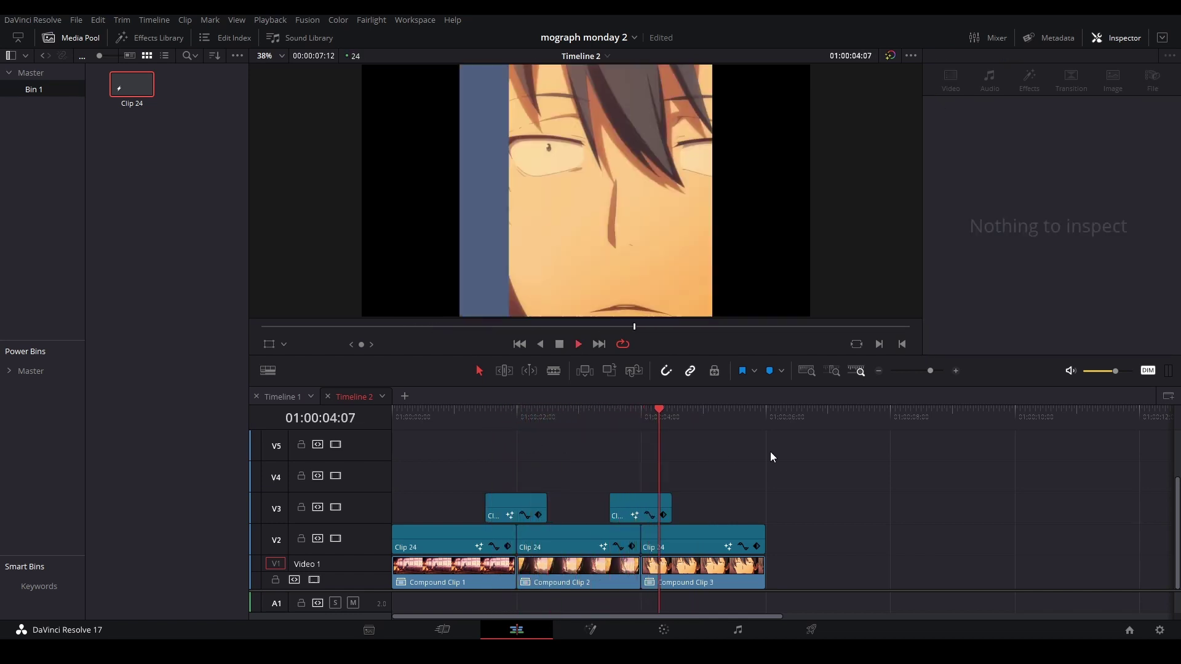